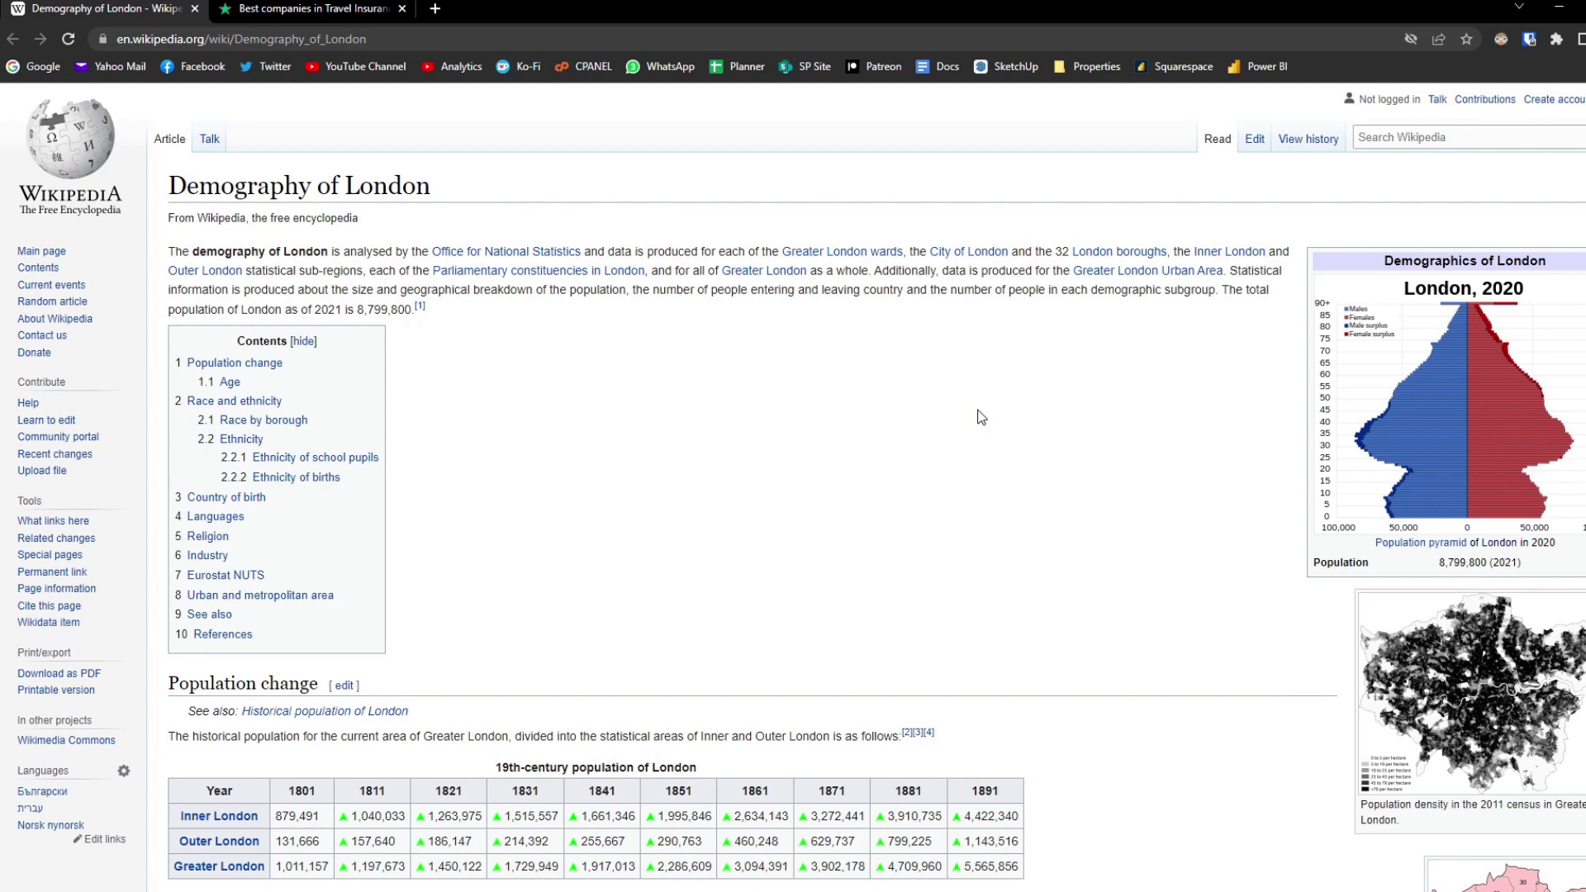
Step: Browse the Demography of London population and ethnicity tables, then select the article's URL
scroll(980, 417, down, 8)
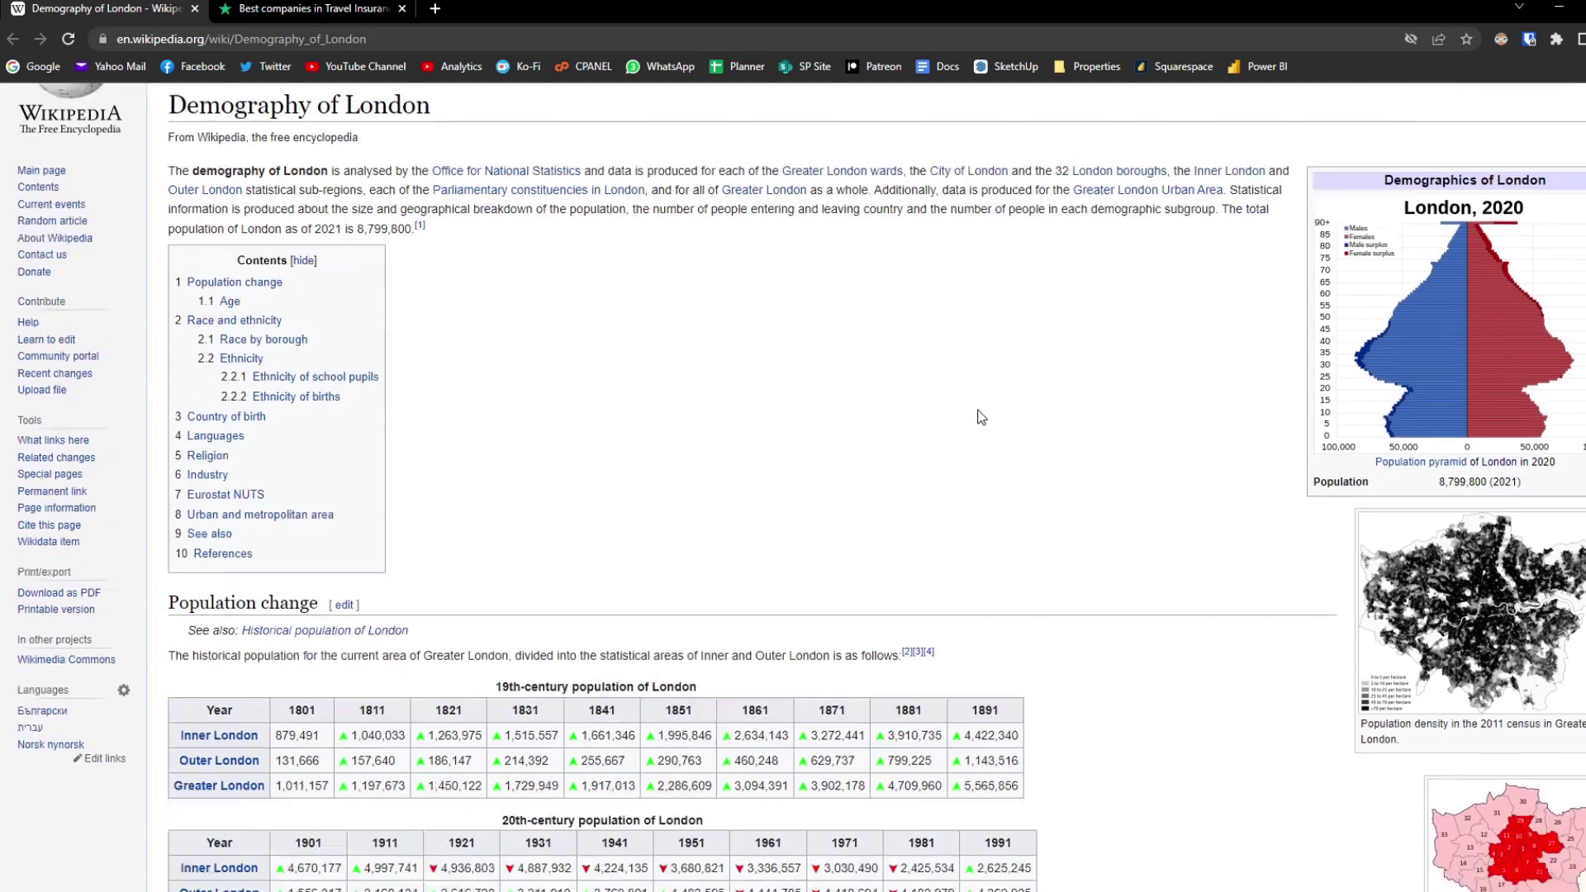
scroll(981, 417, down, 2)
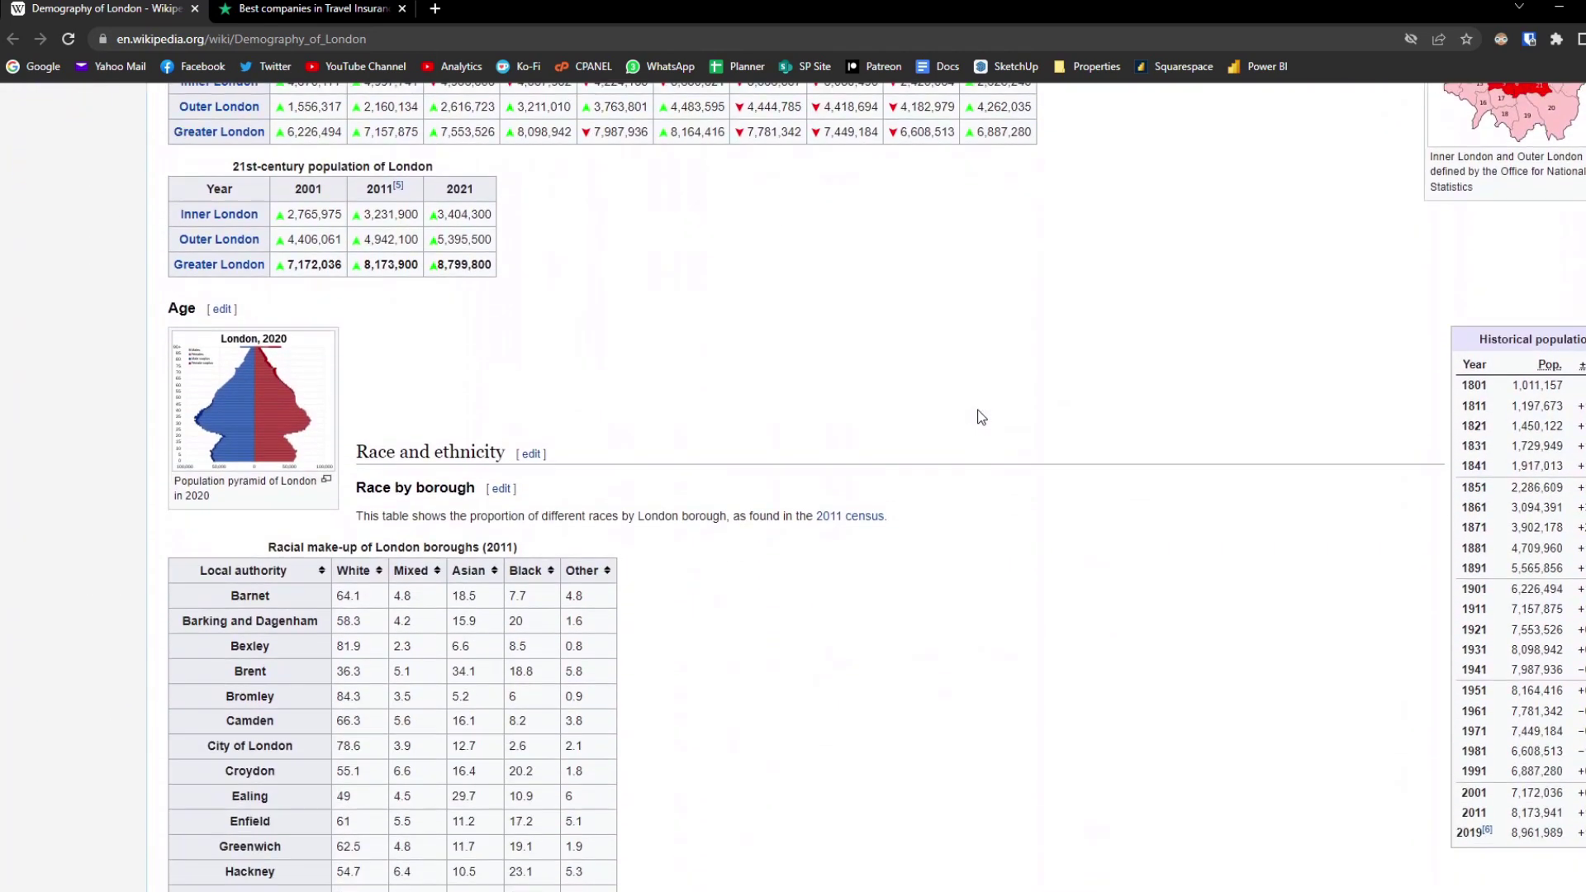
scroll(982, 417, down, 4)
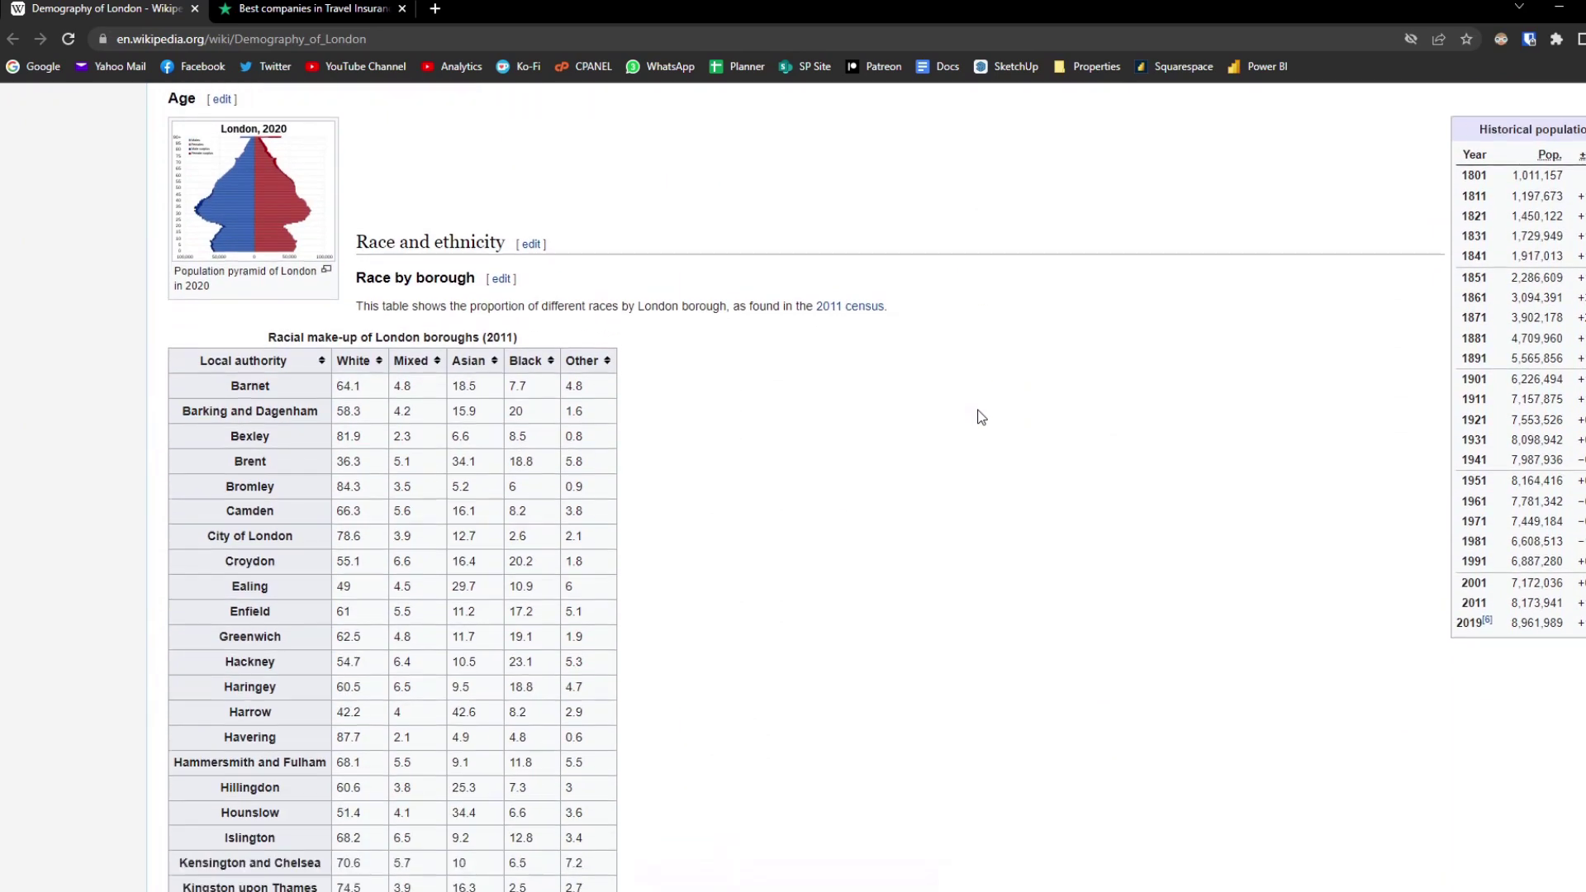
scroll(981, 417, down, 4)
scroll(981, 417, up, 3)
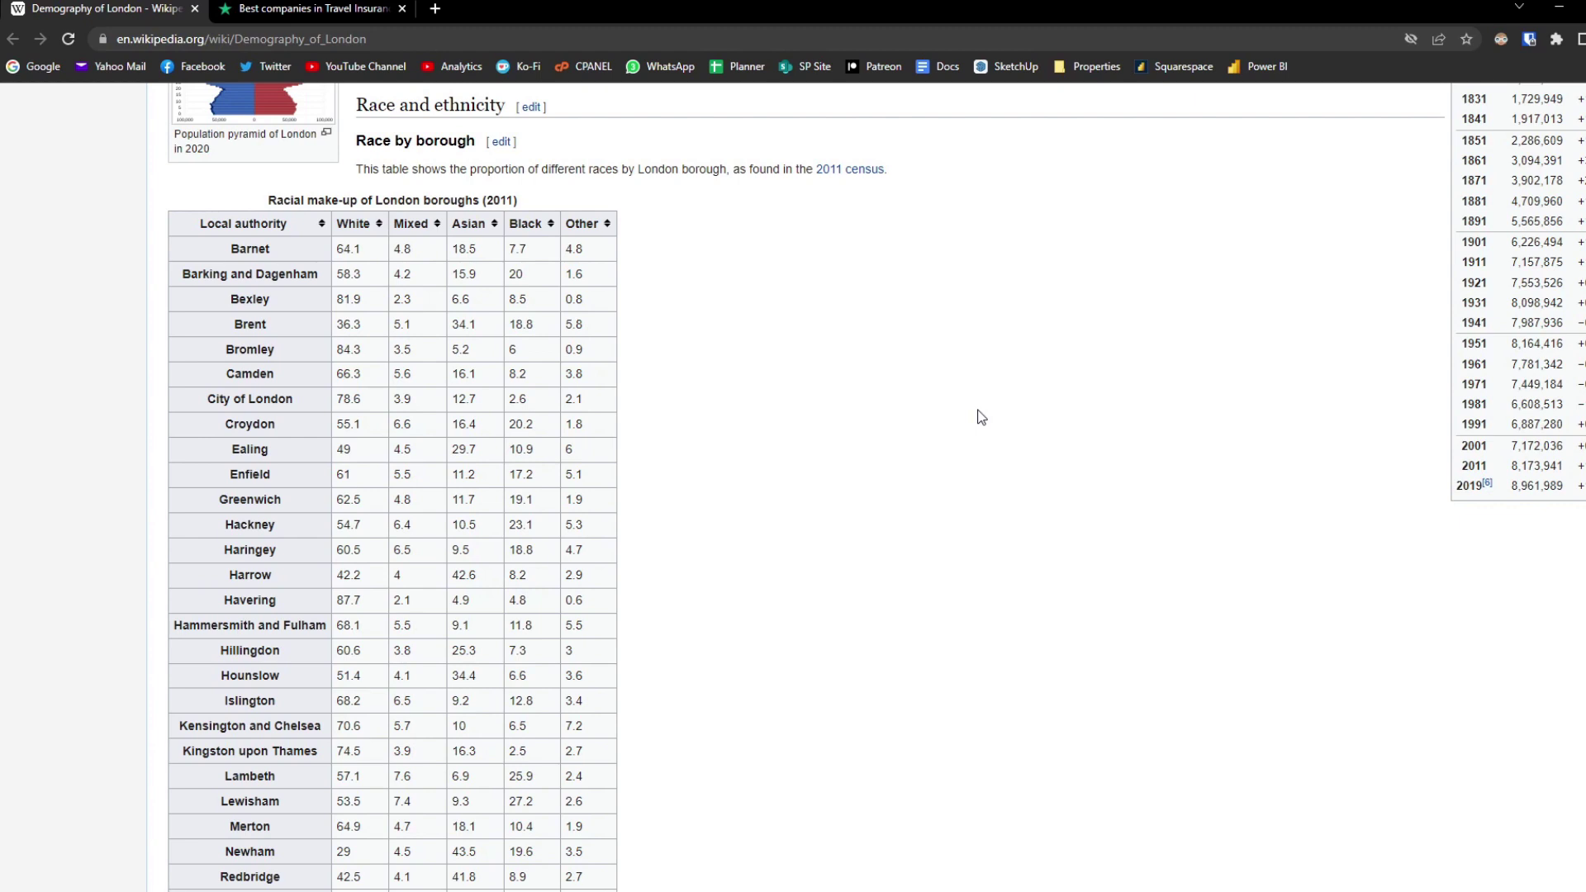
scroll(982, 417, down, 6)
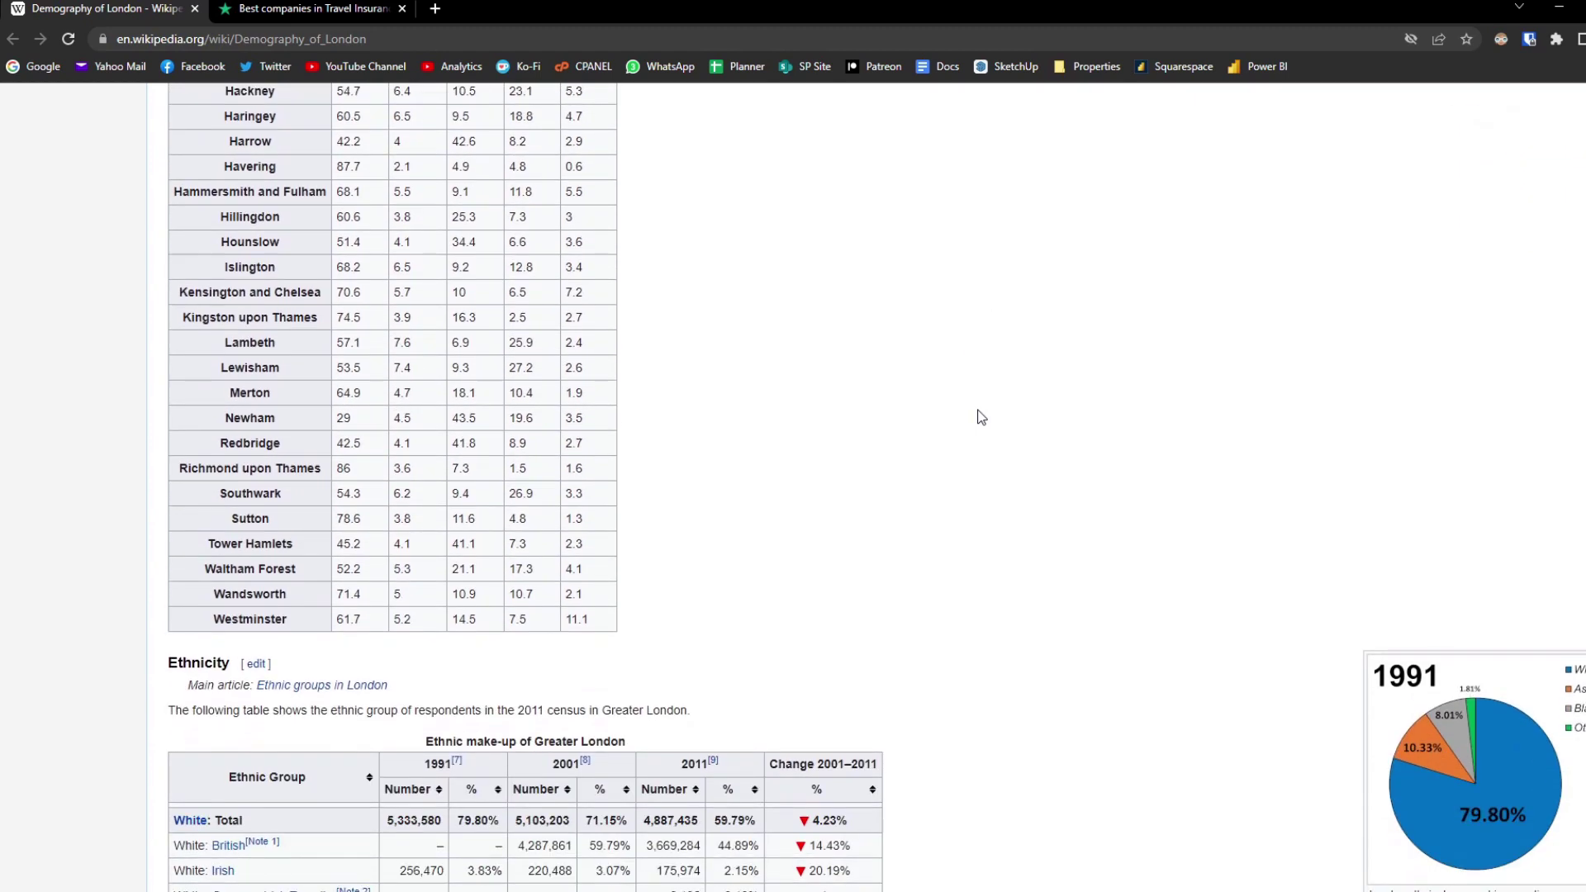
scroll(981, 417, down, 2)
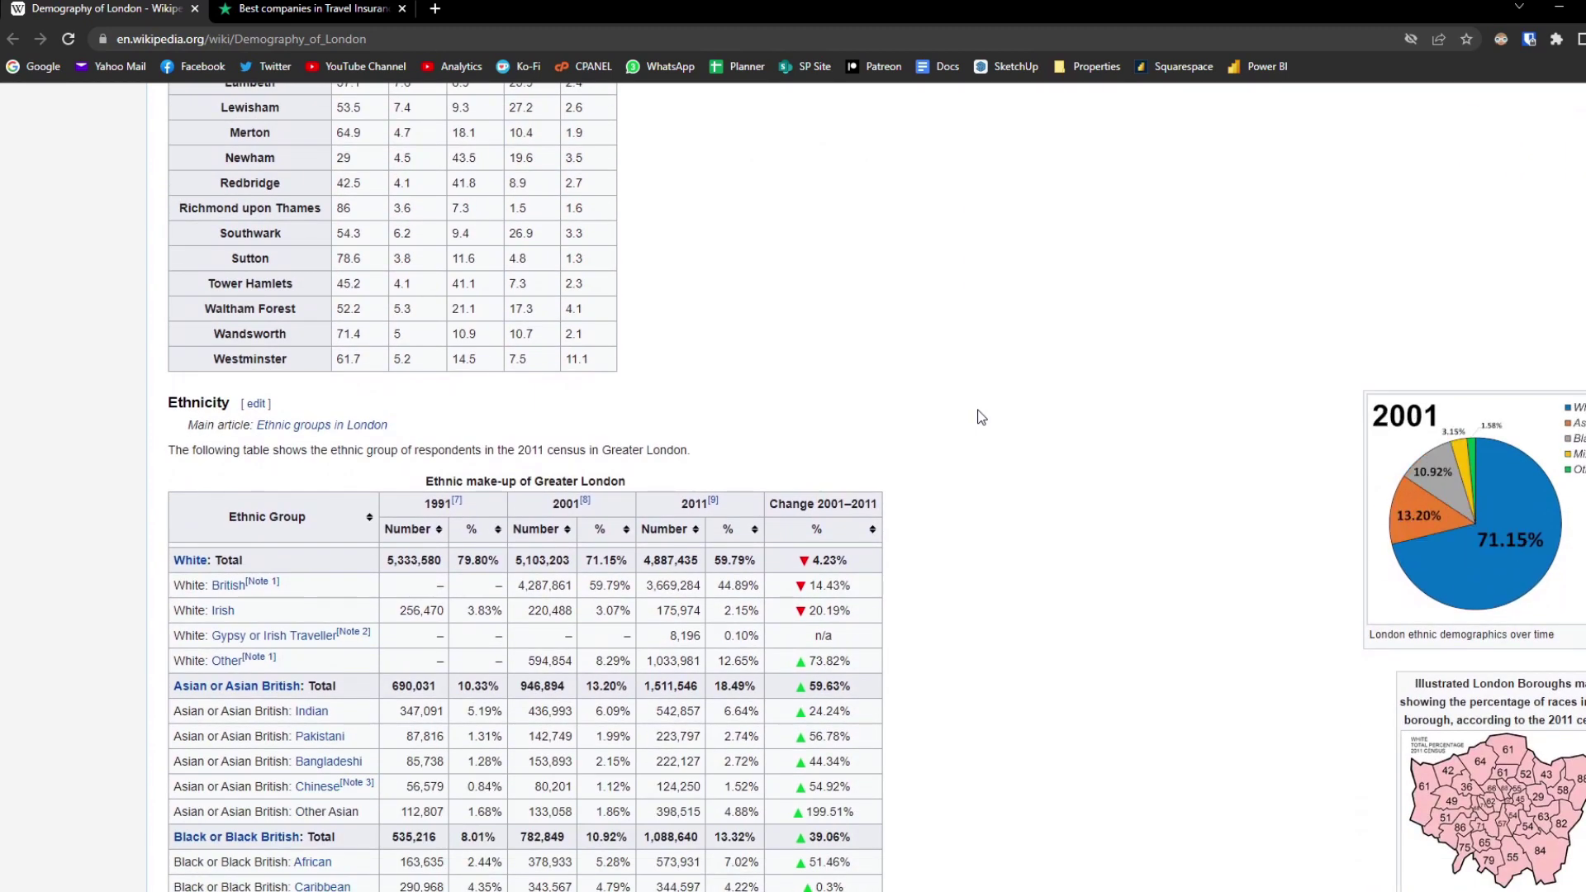
scroll(982, 418, down, 4)
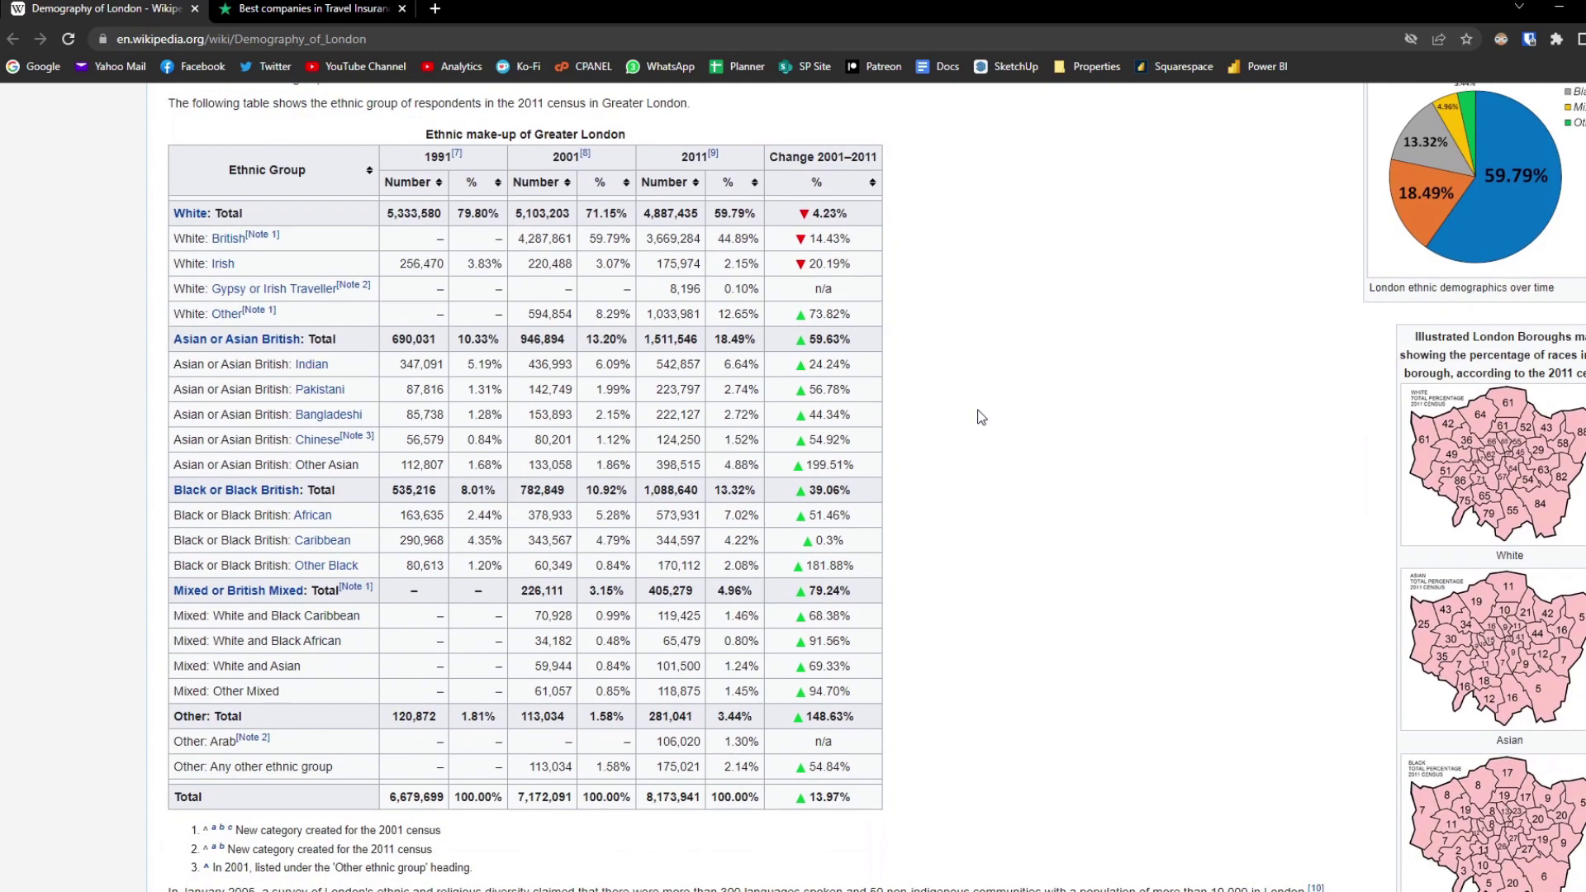
click(429, 39)
key(ctrl+c)
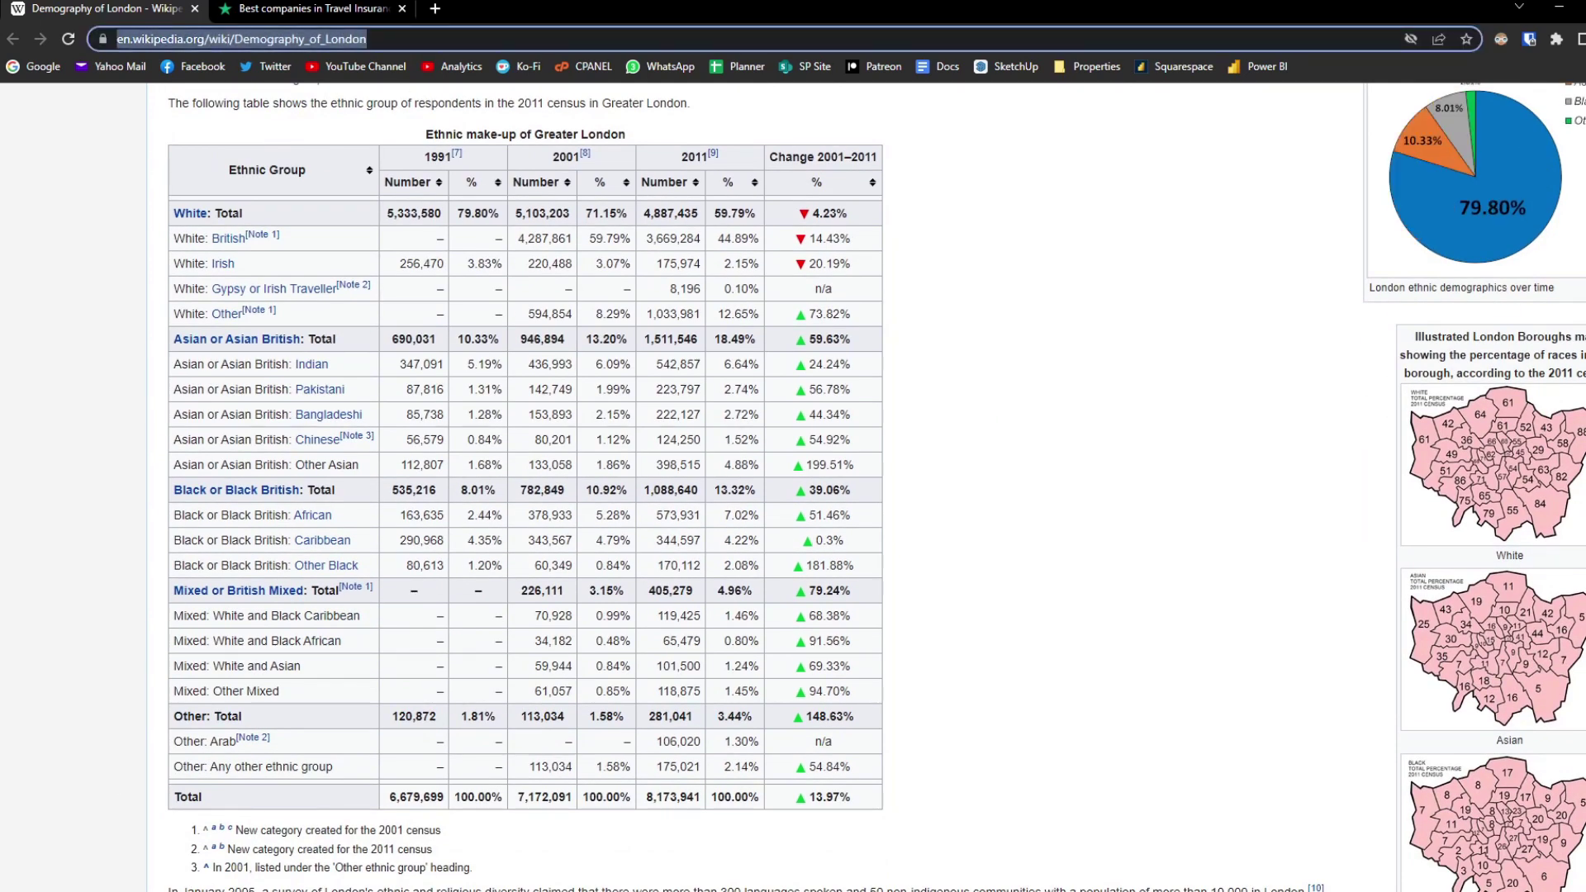
Step: In Power BI, add the Demography of London Wikipedia URL as a Web data source
click(272, 826)
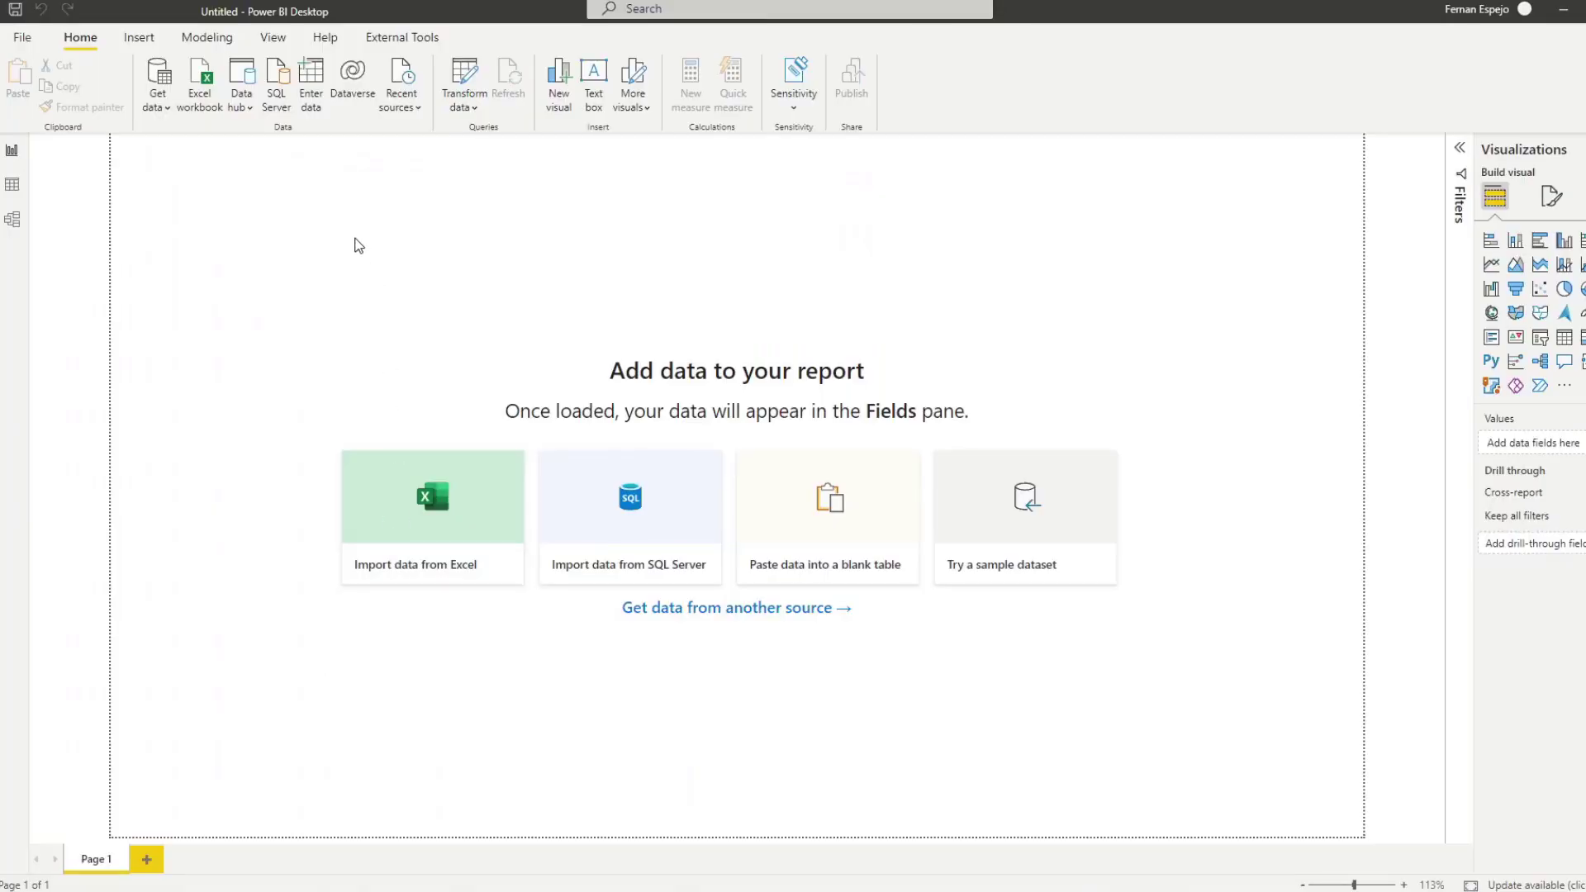
click(159, 105)
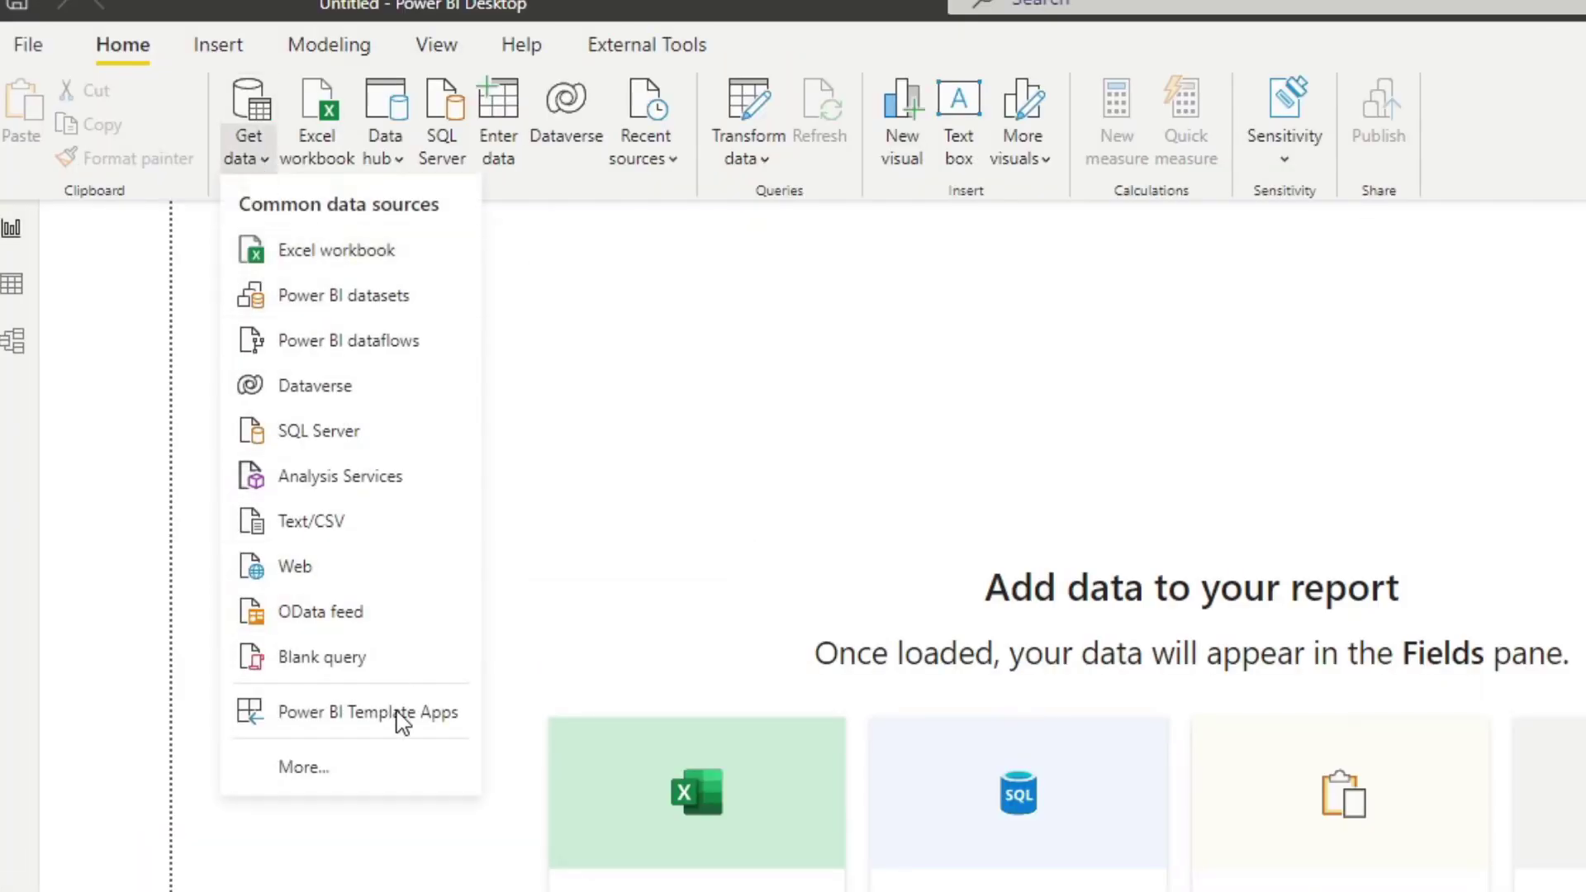
click(340, 581)
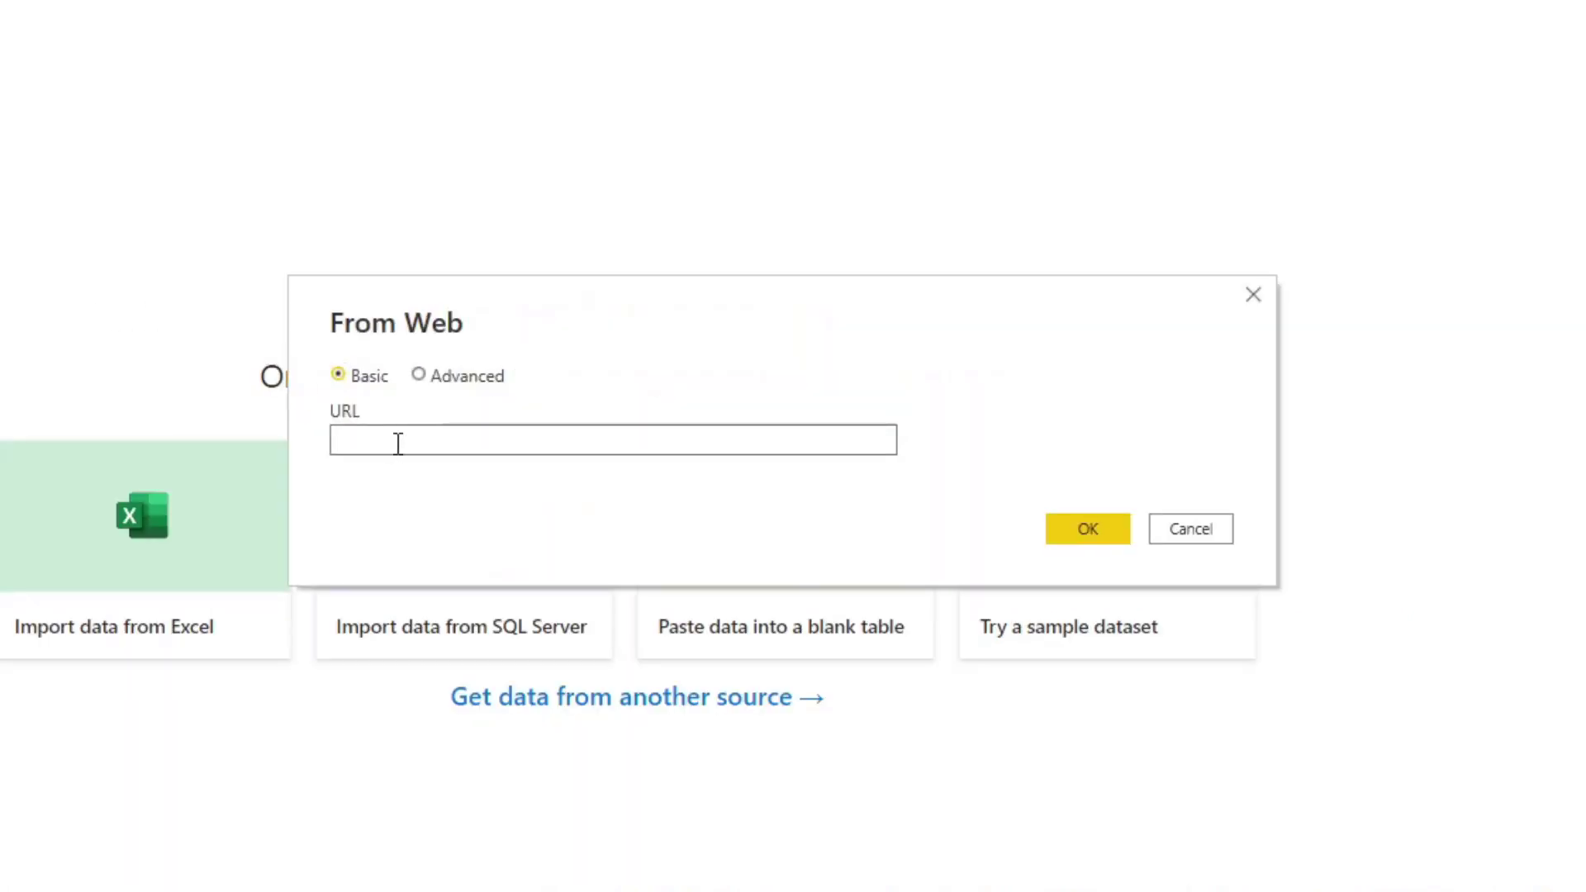
key(ctrl+v)
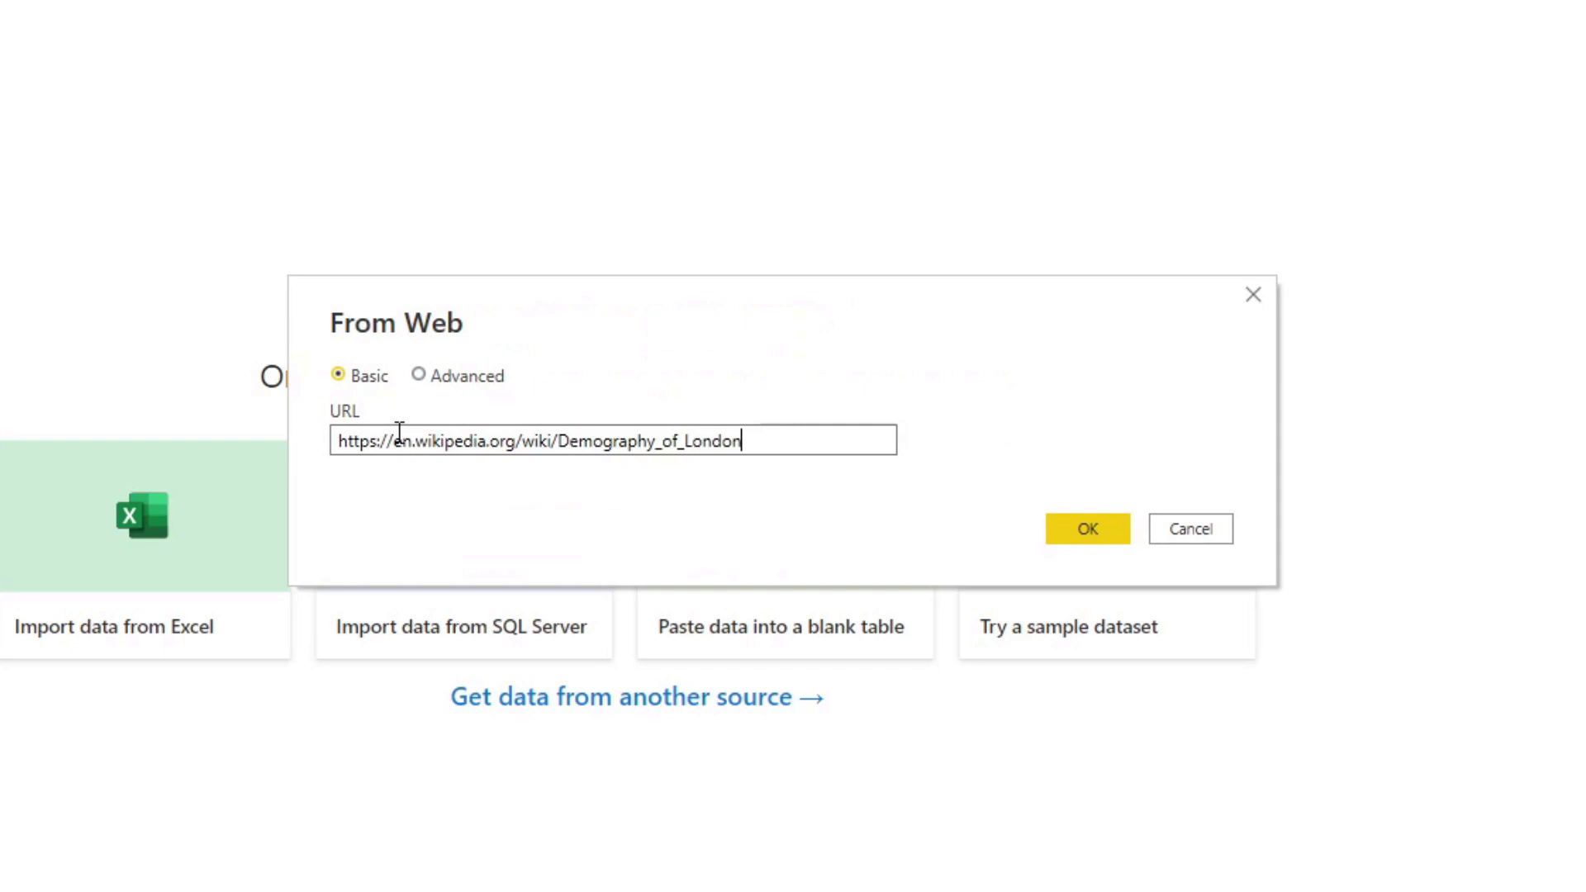
click(1086, 533)
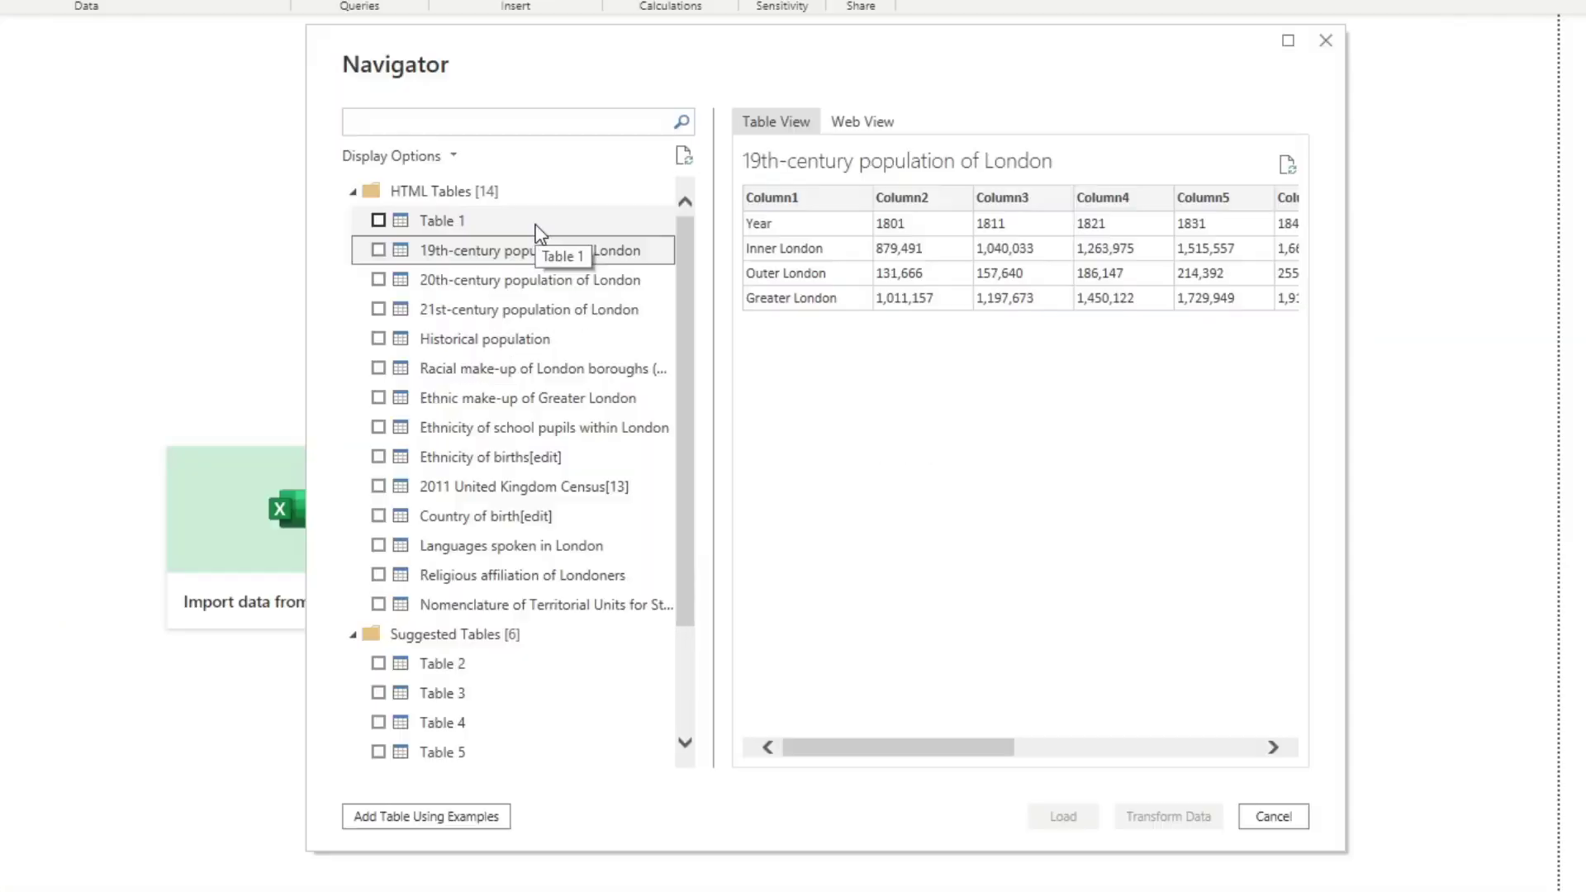
Step: Preview the 19th-, 20th- and 21st-century, Historical population and Racial make-up tables
click(620, 285)
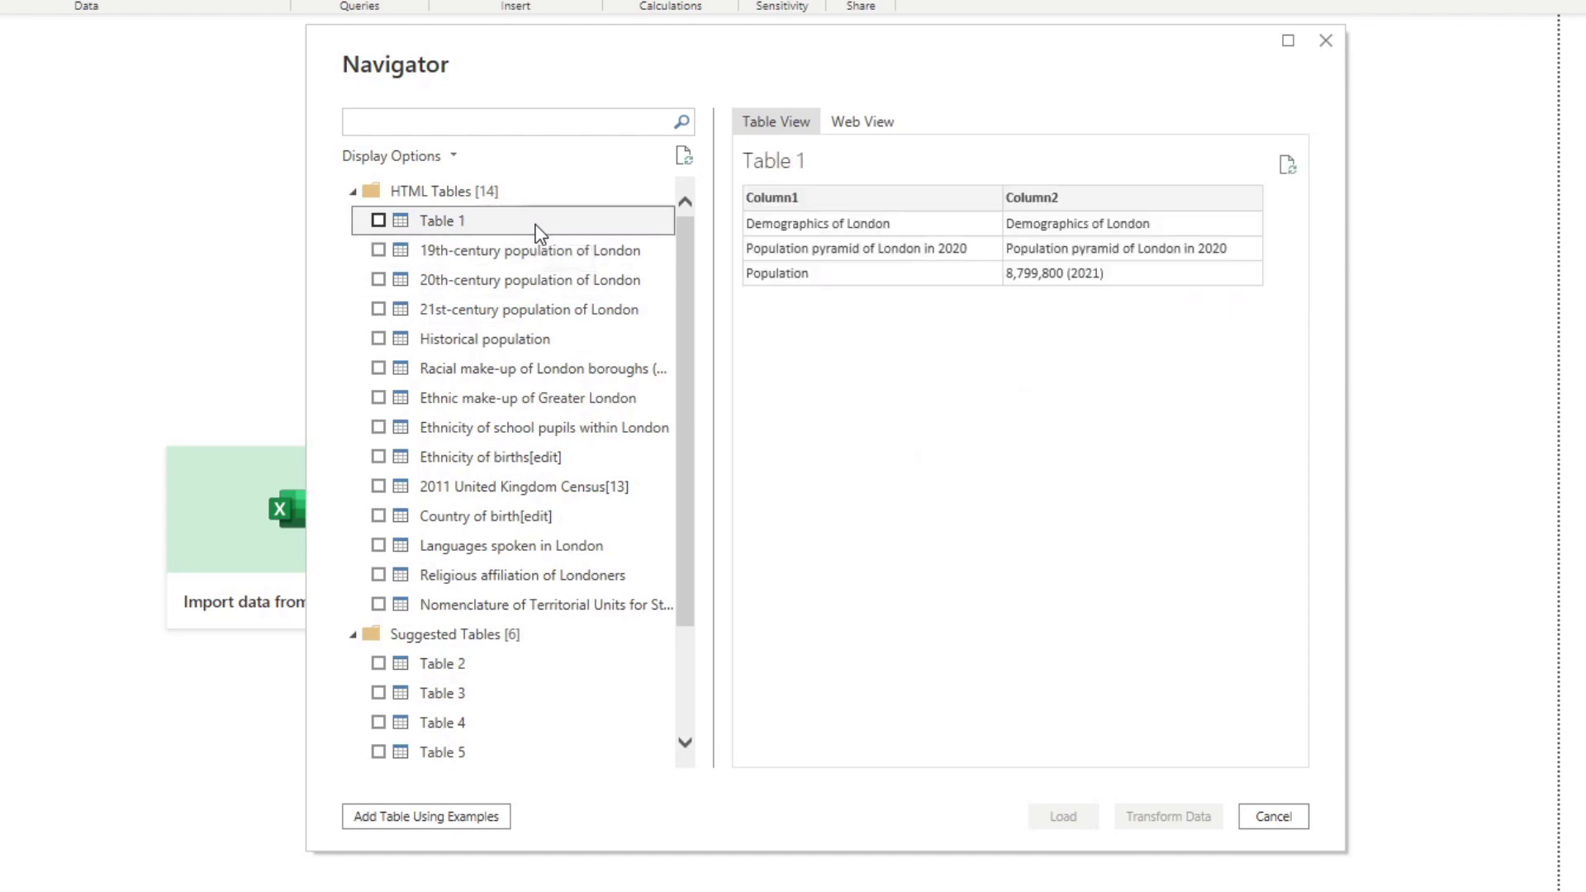
click(544, 249)
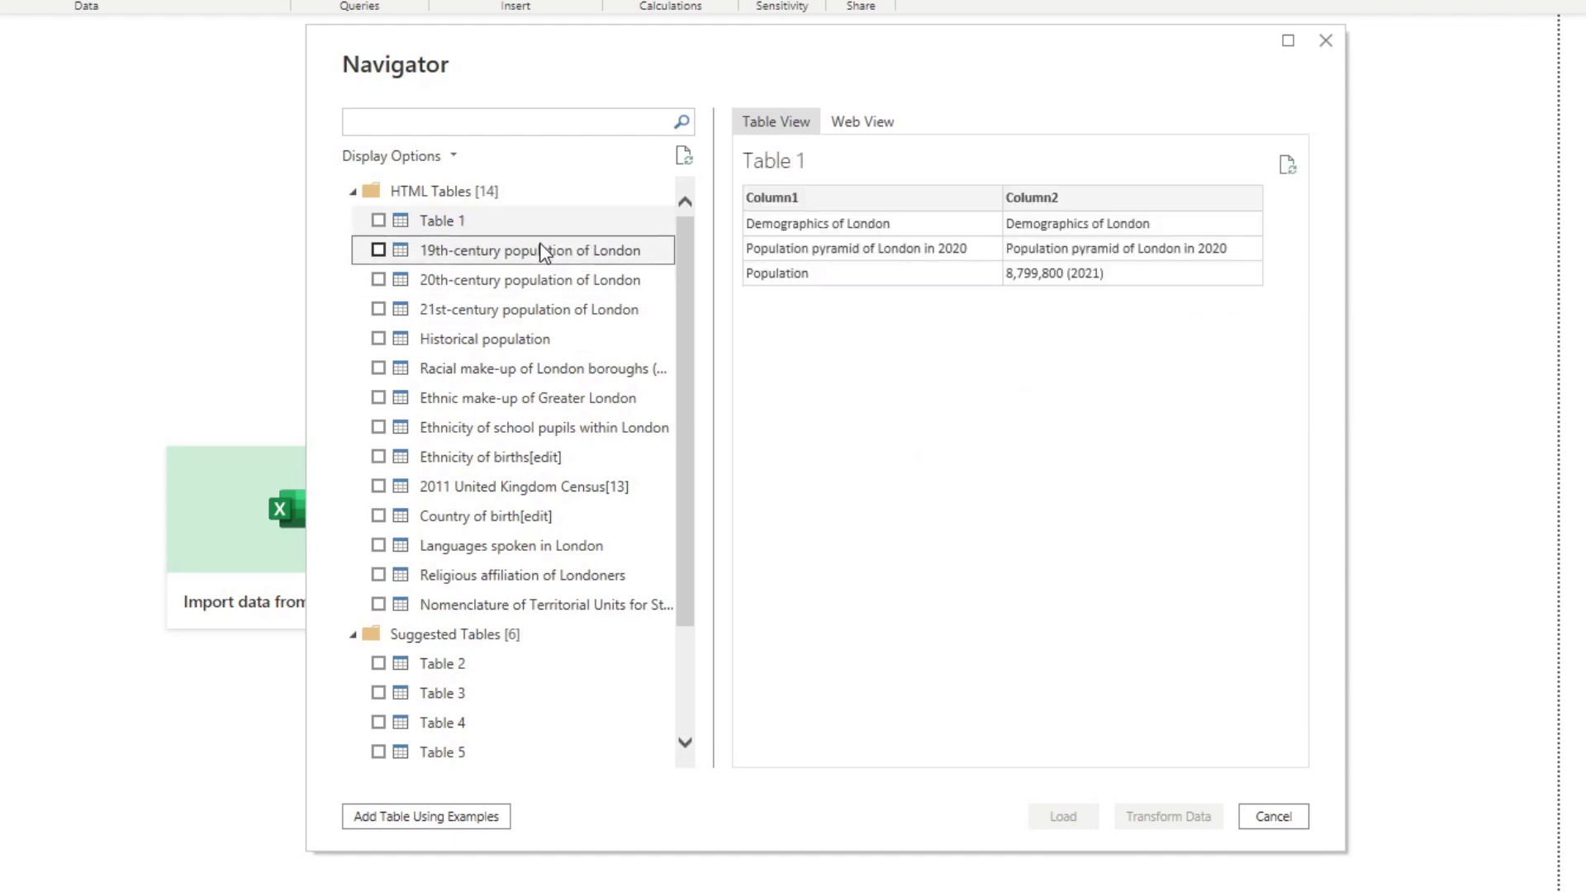
click(556, 285)
click(555, 310)
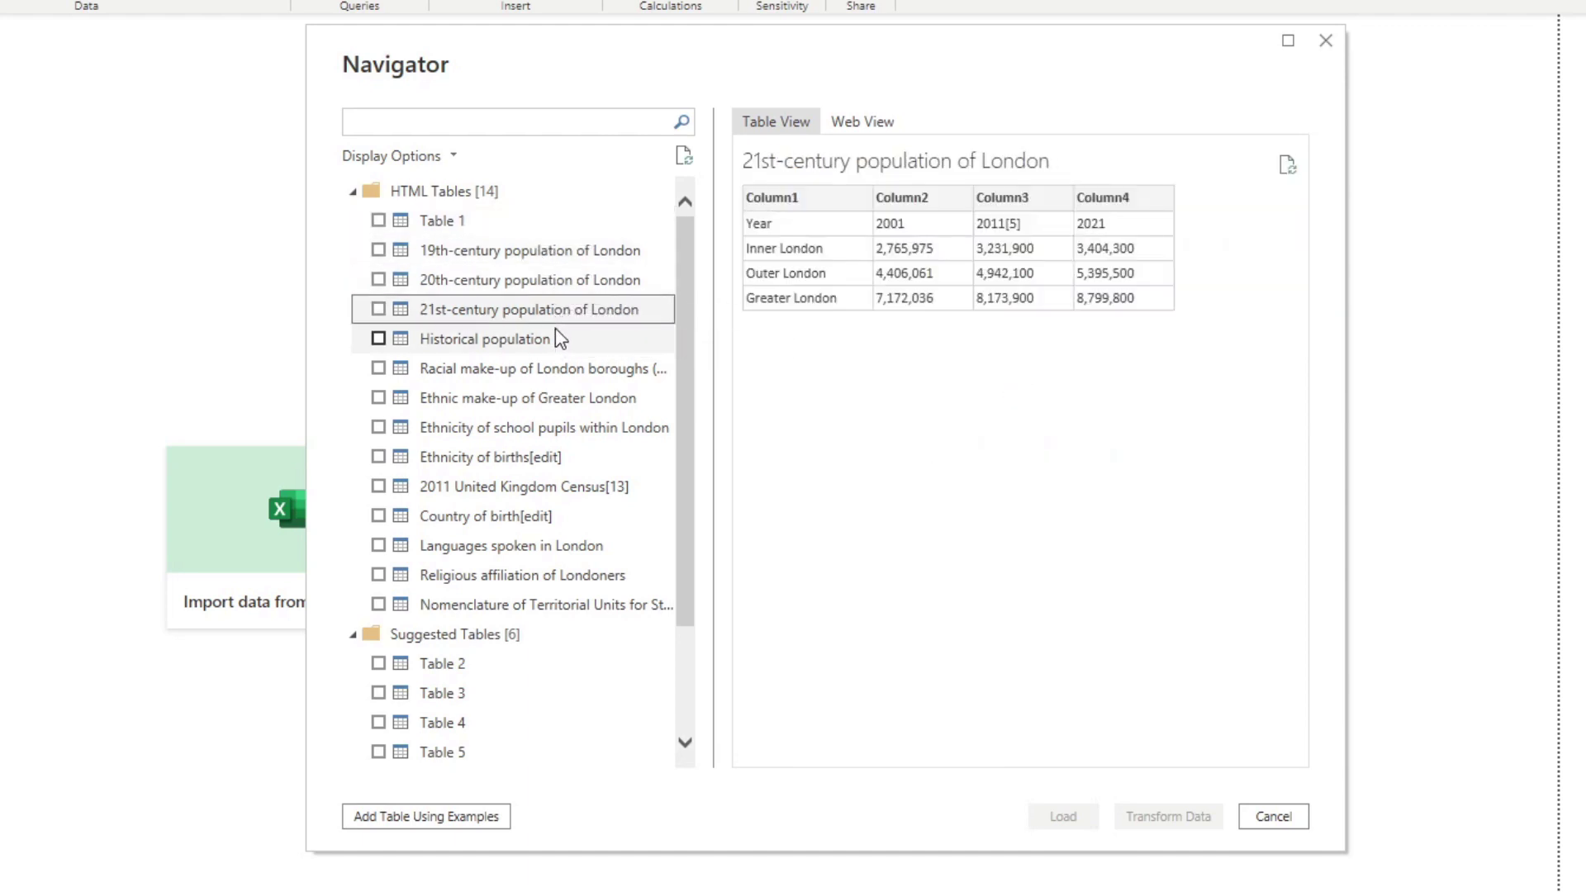
click(555, 330)
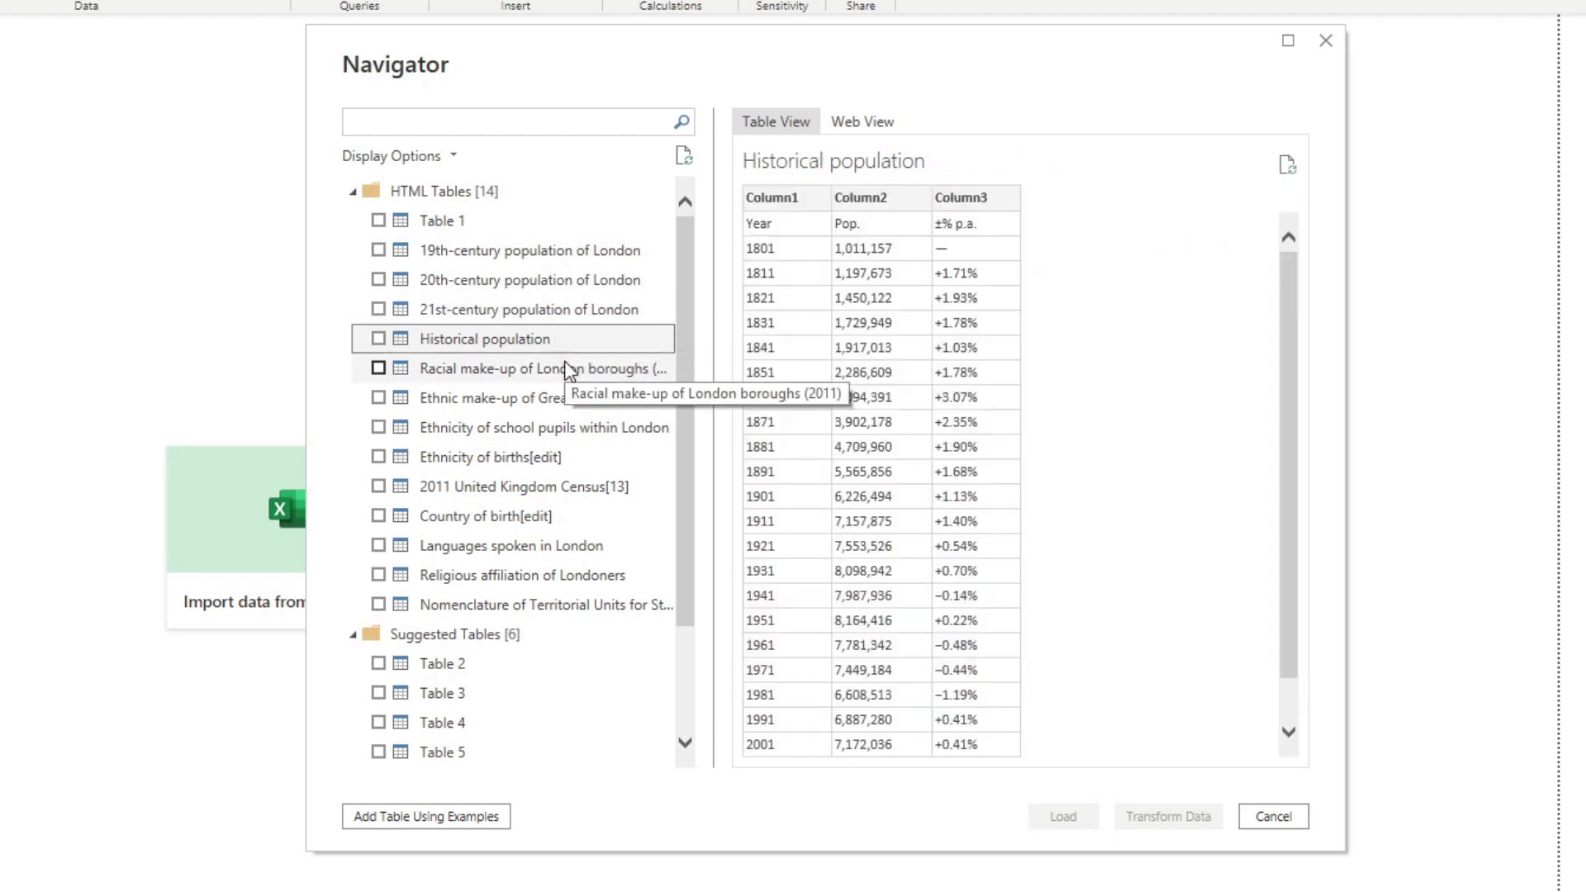
click(567, 367)
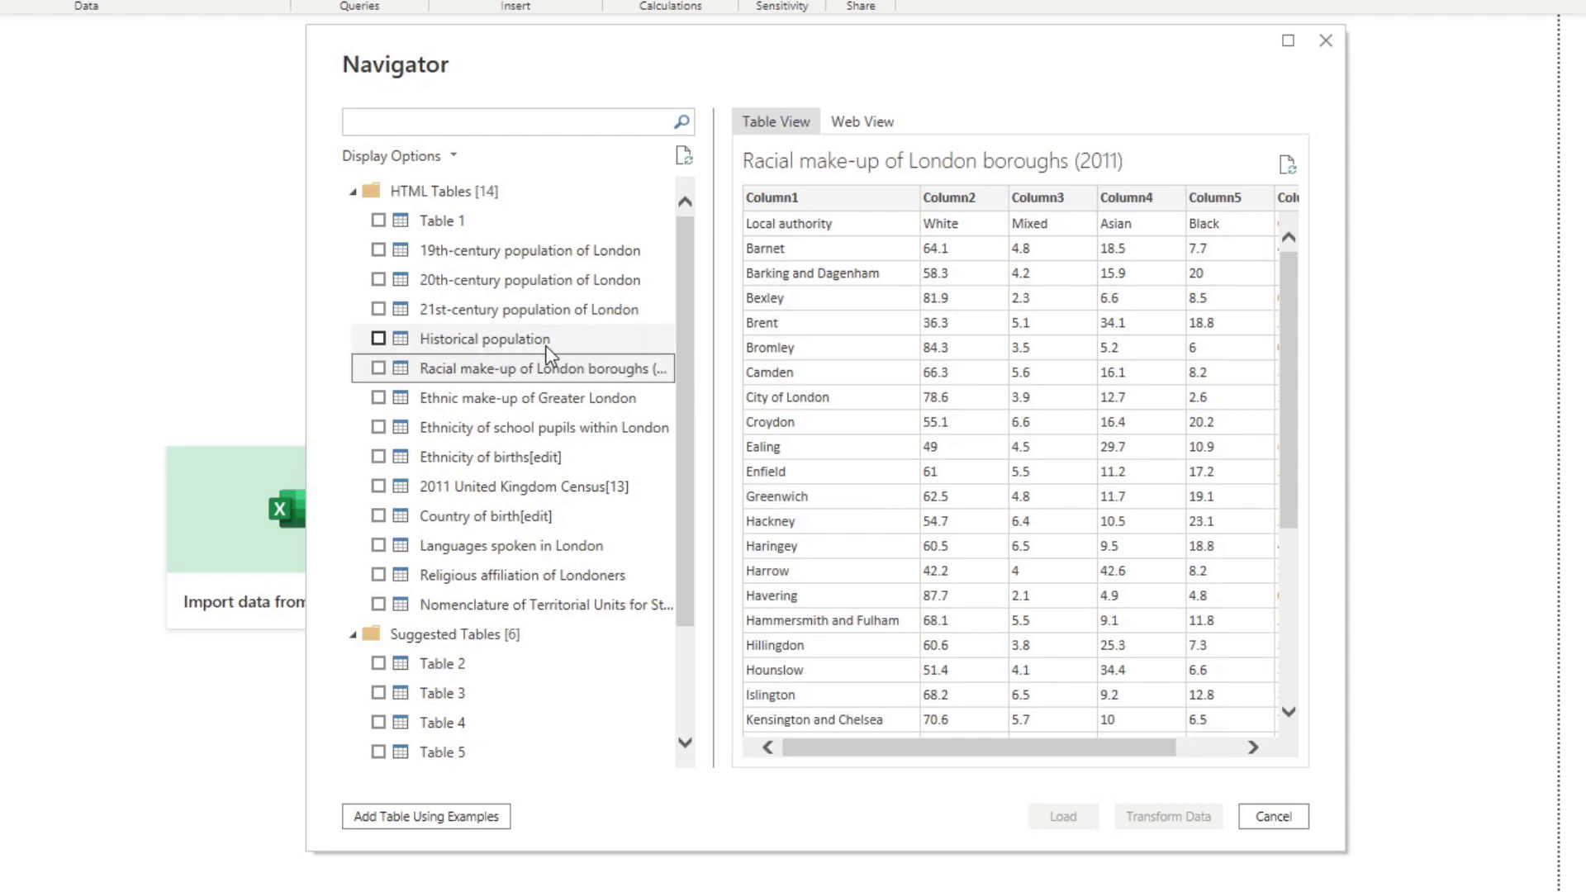
Step: Tick the Historical population table and open it in Power Query Editor
click(534, 346)
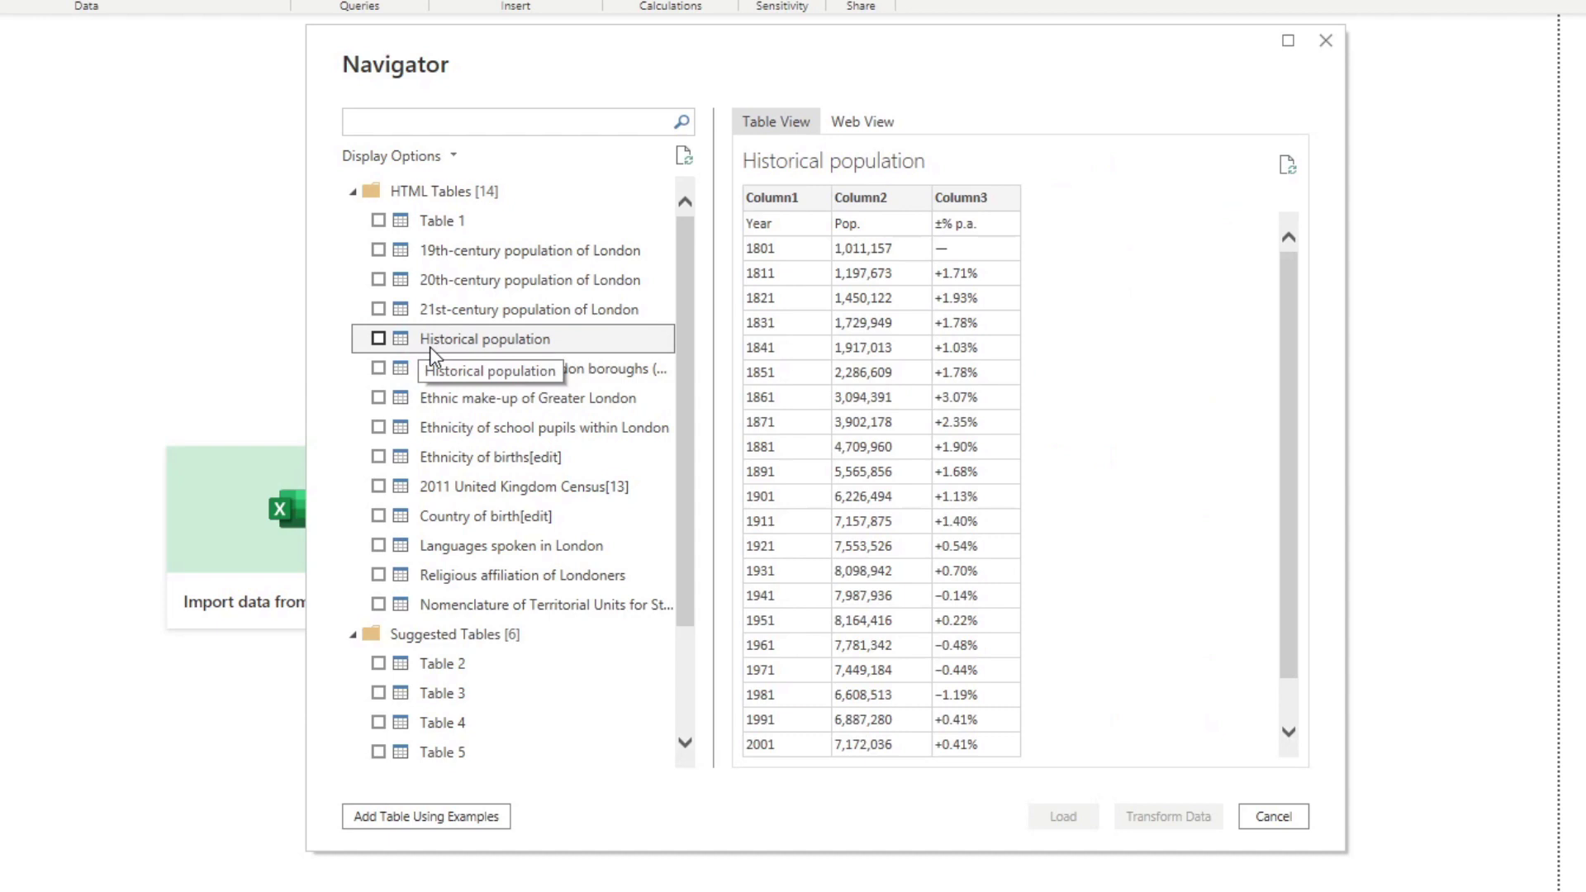
click(379, 339)
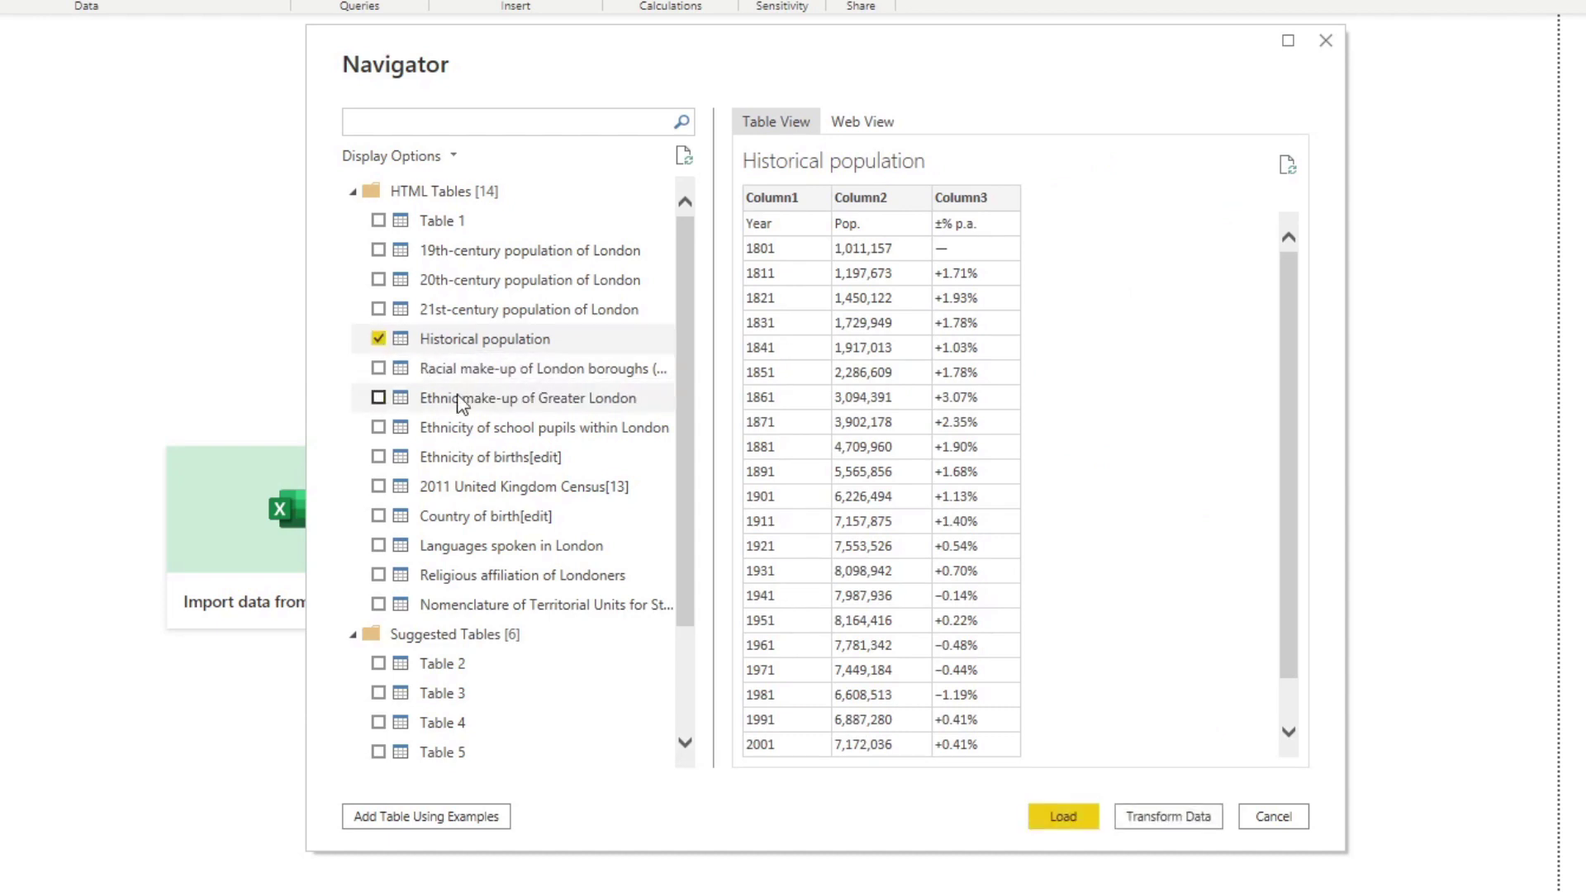
click(1190, 817)
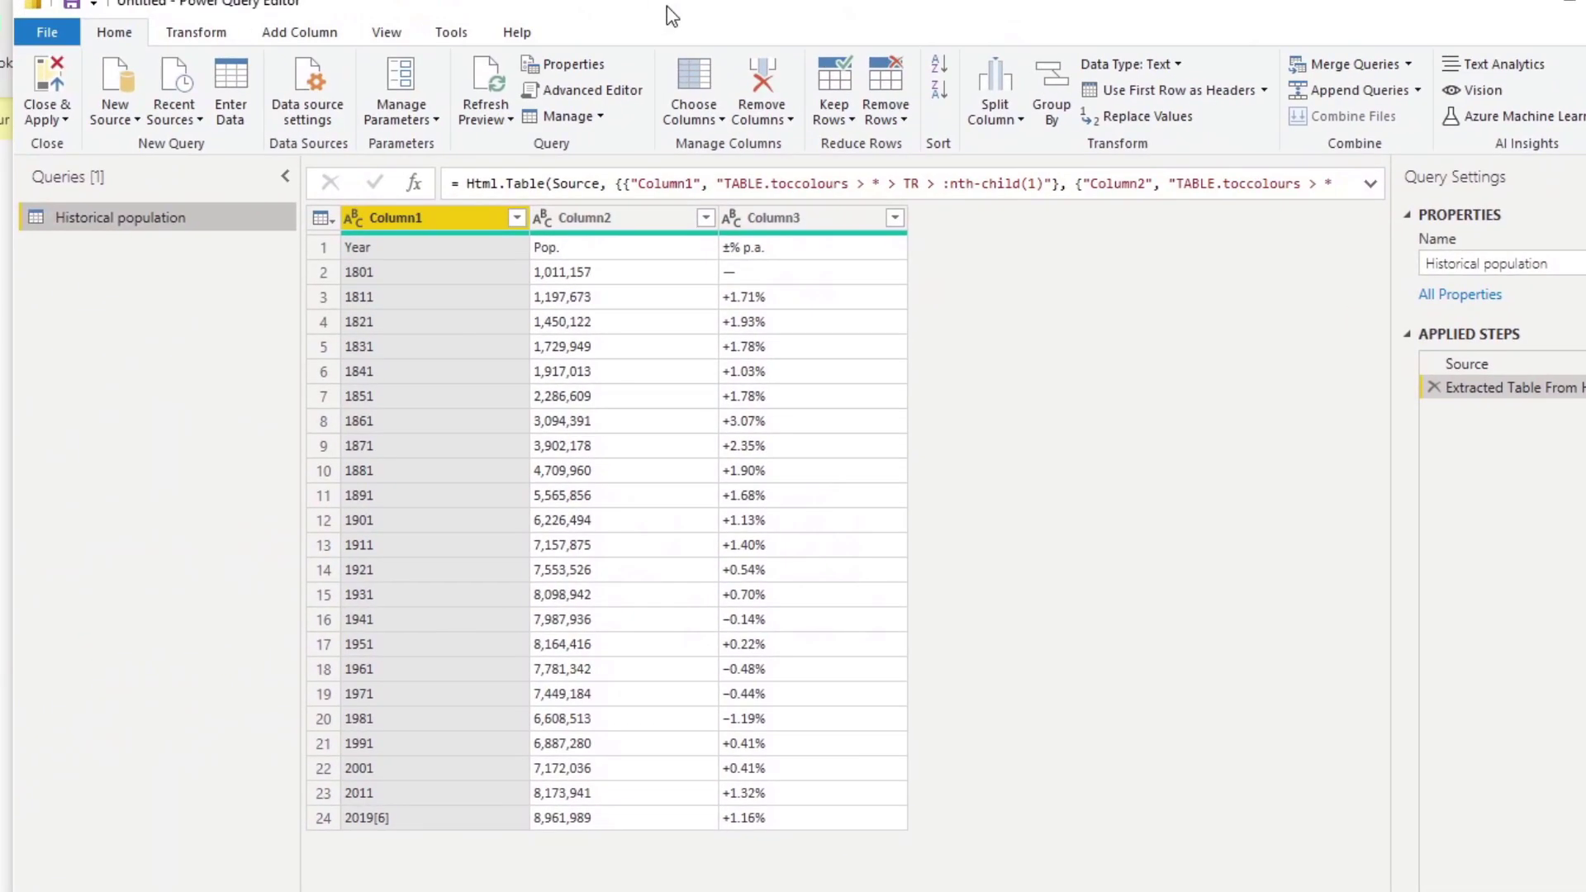
Step: Use the first row as headers and check the ±% p.a. and Year values
click(1160, 90)
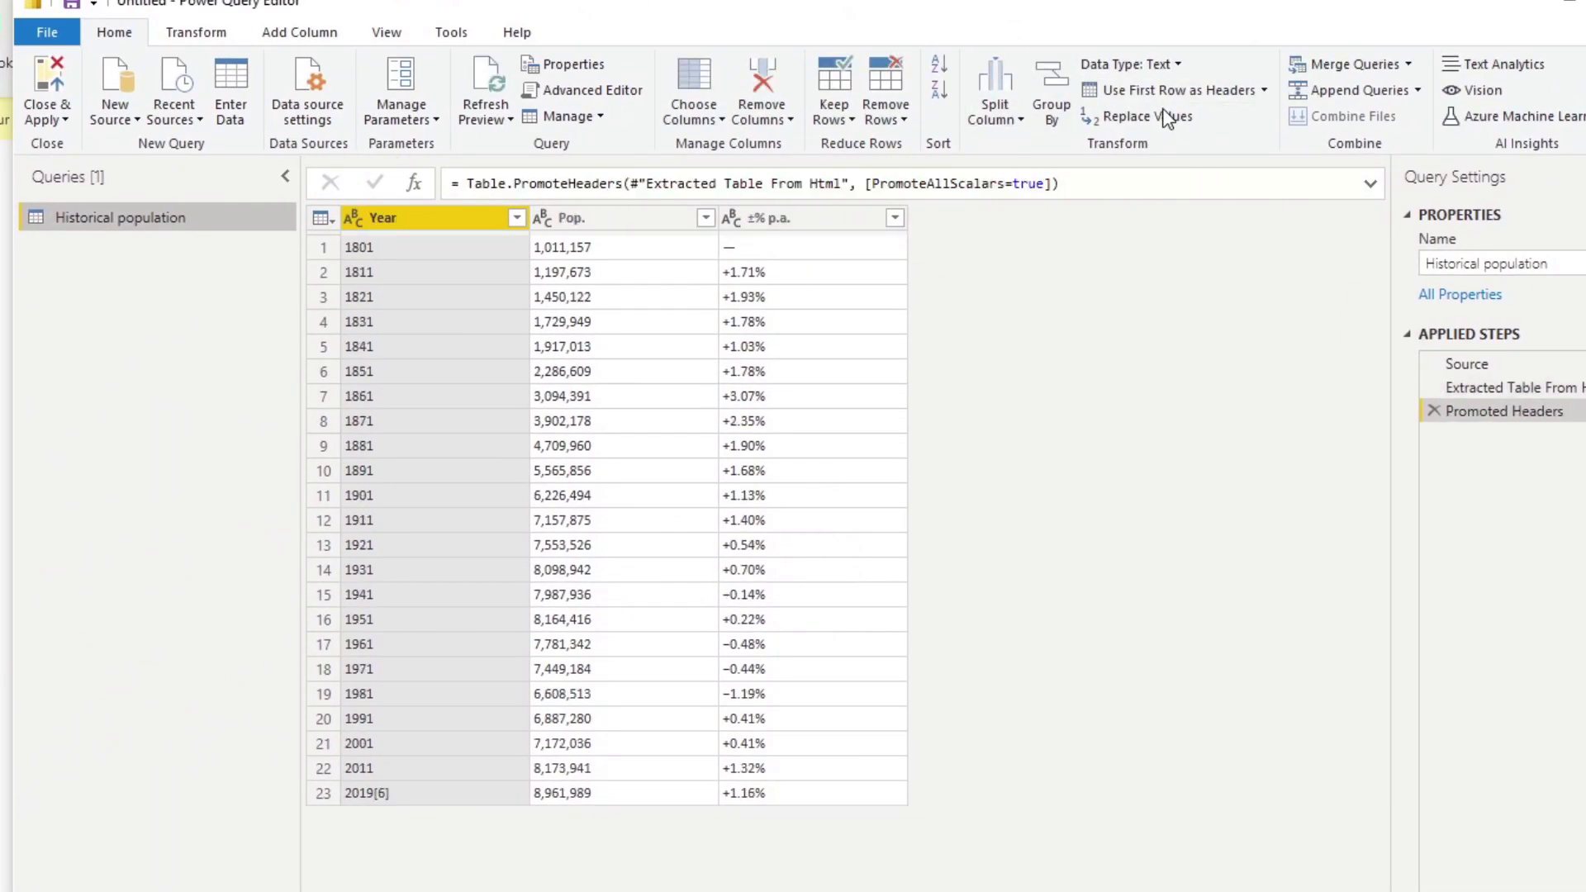
click(776, 348)
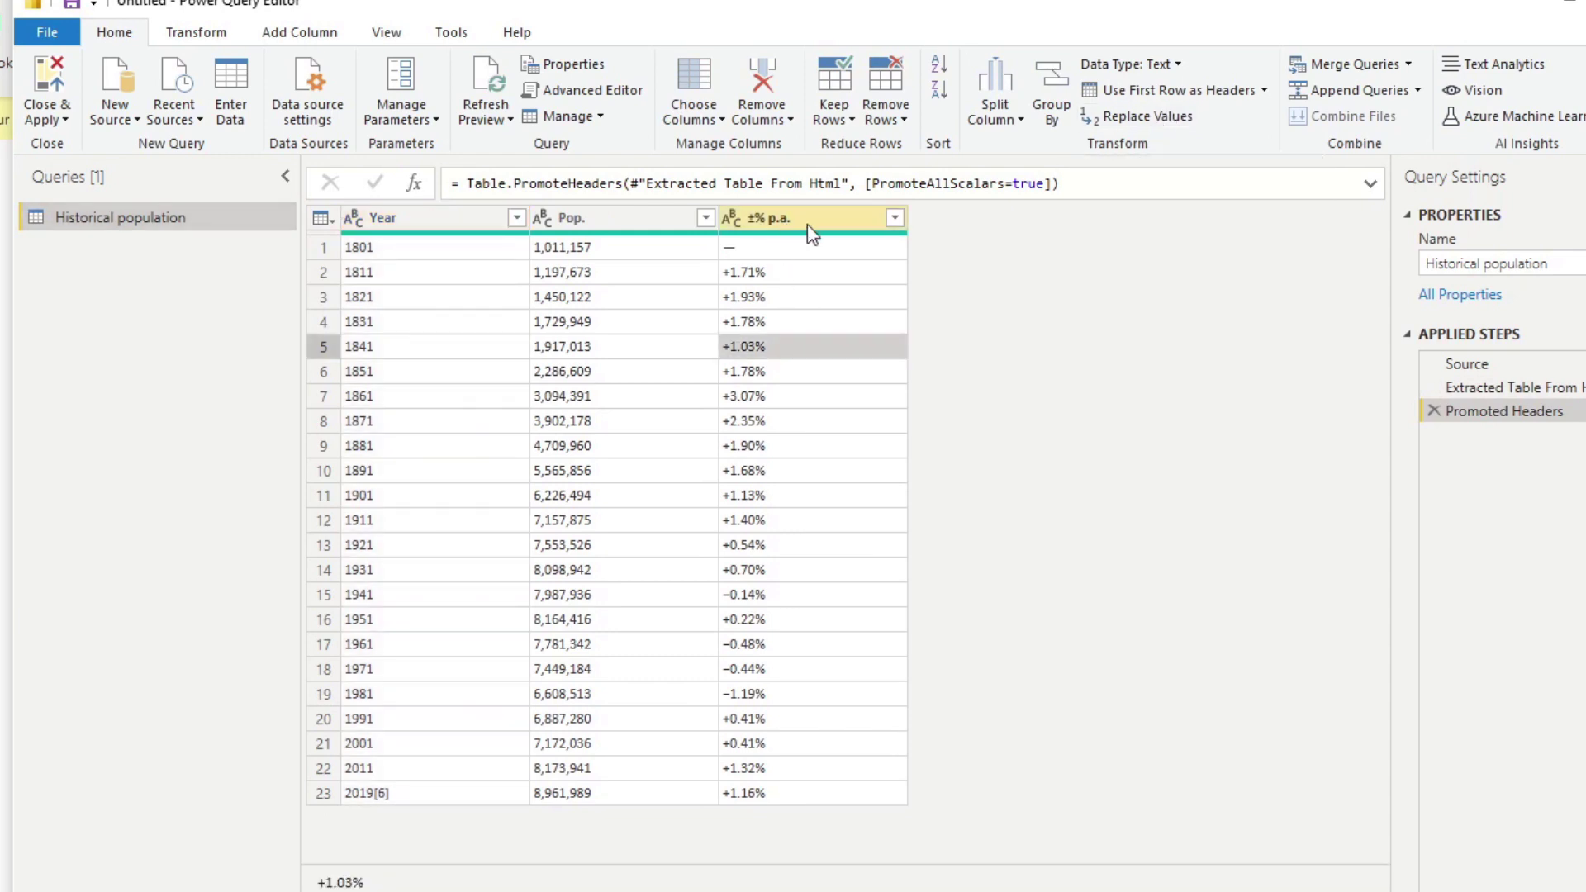
click(805, 297)
click(499, 446)
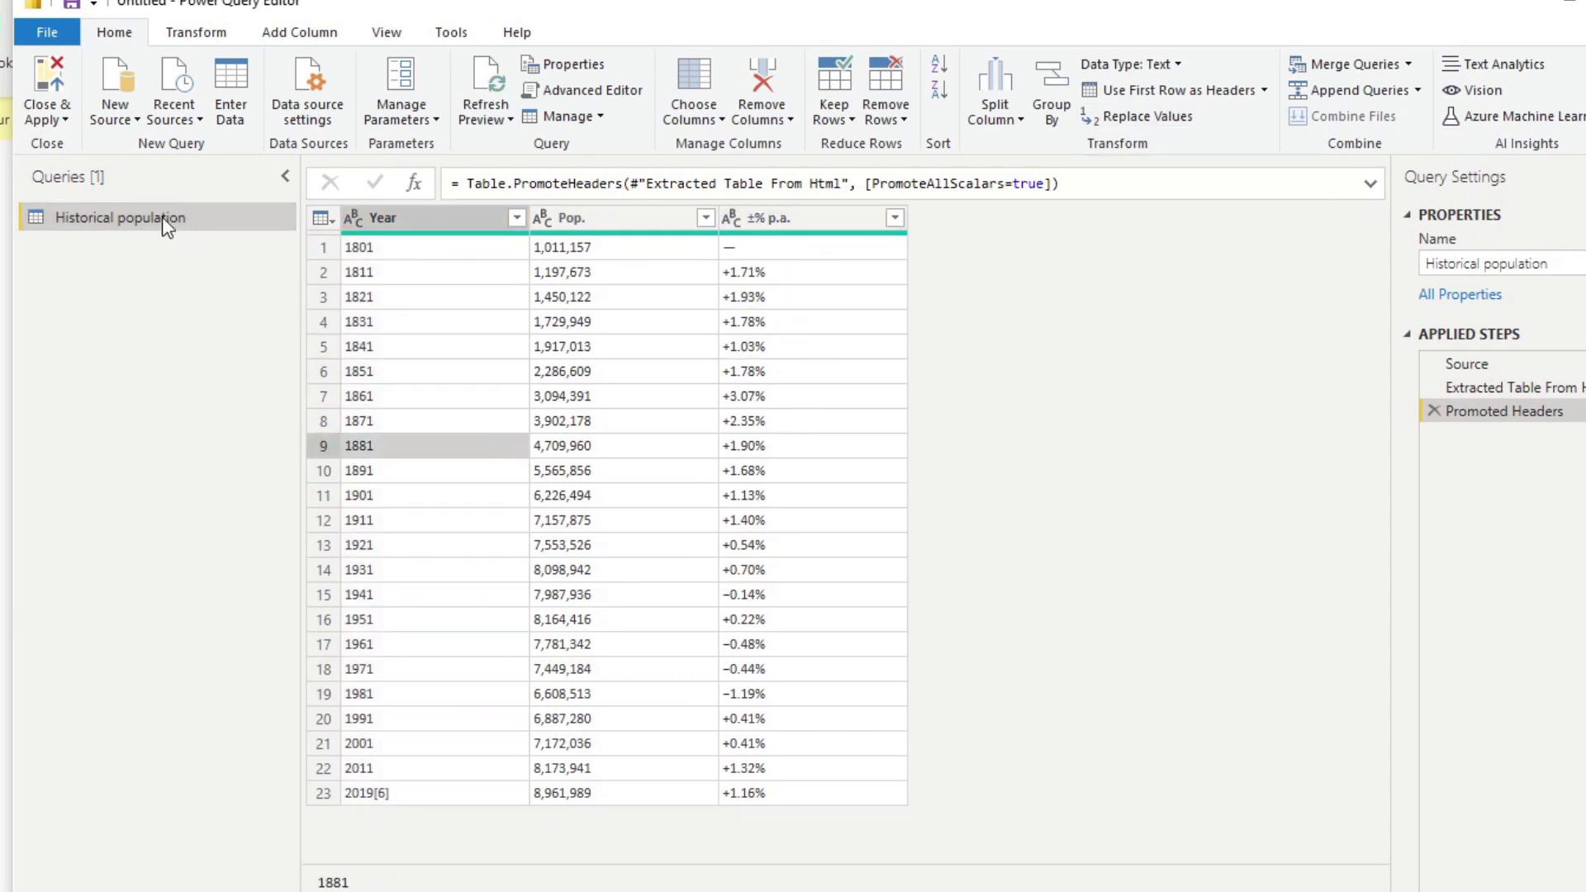
Step: Set the Pop. column to Whole Number, then Close & Apply the query
click(545, 218)
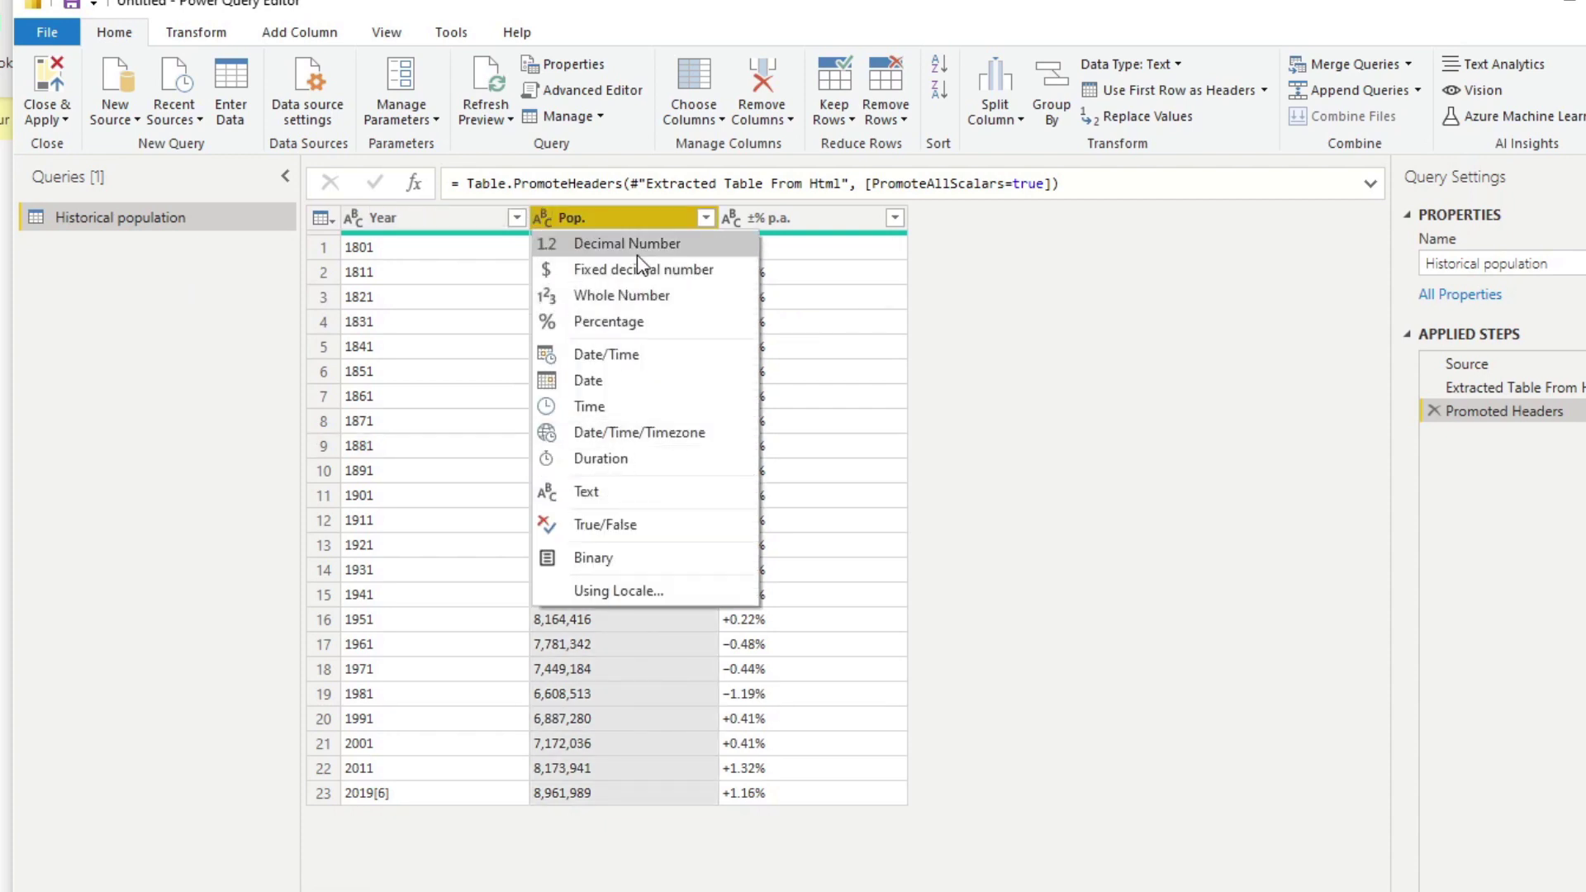
click(643, 290)
click(676, 446)
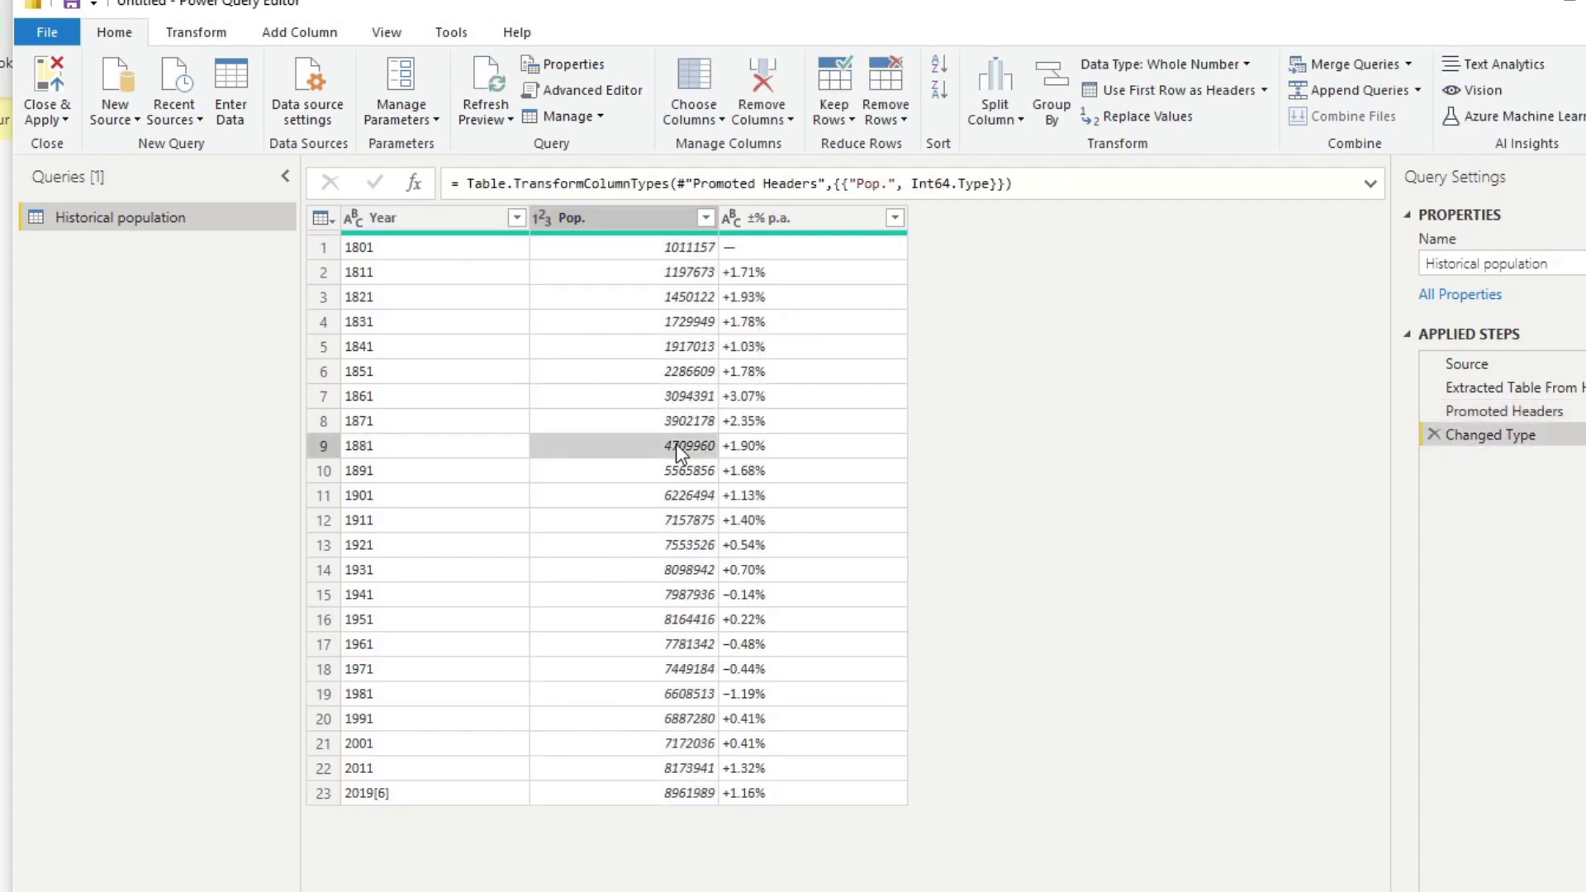
click(56, 80)
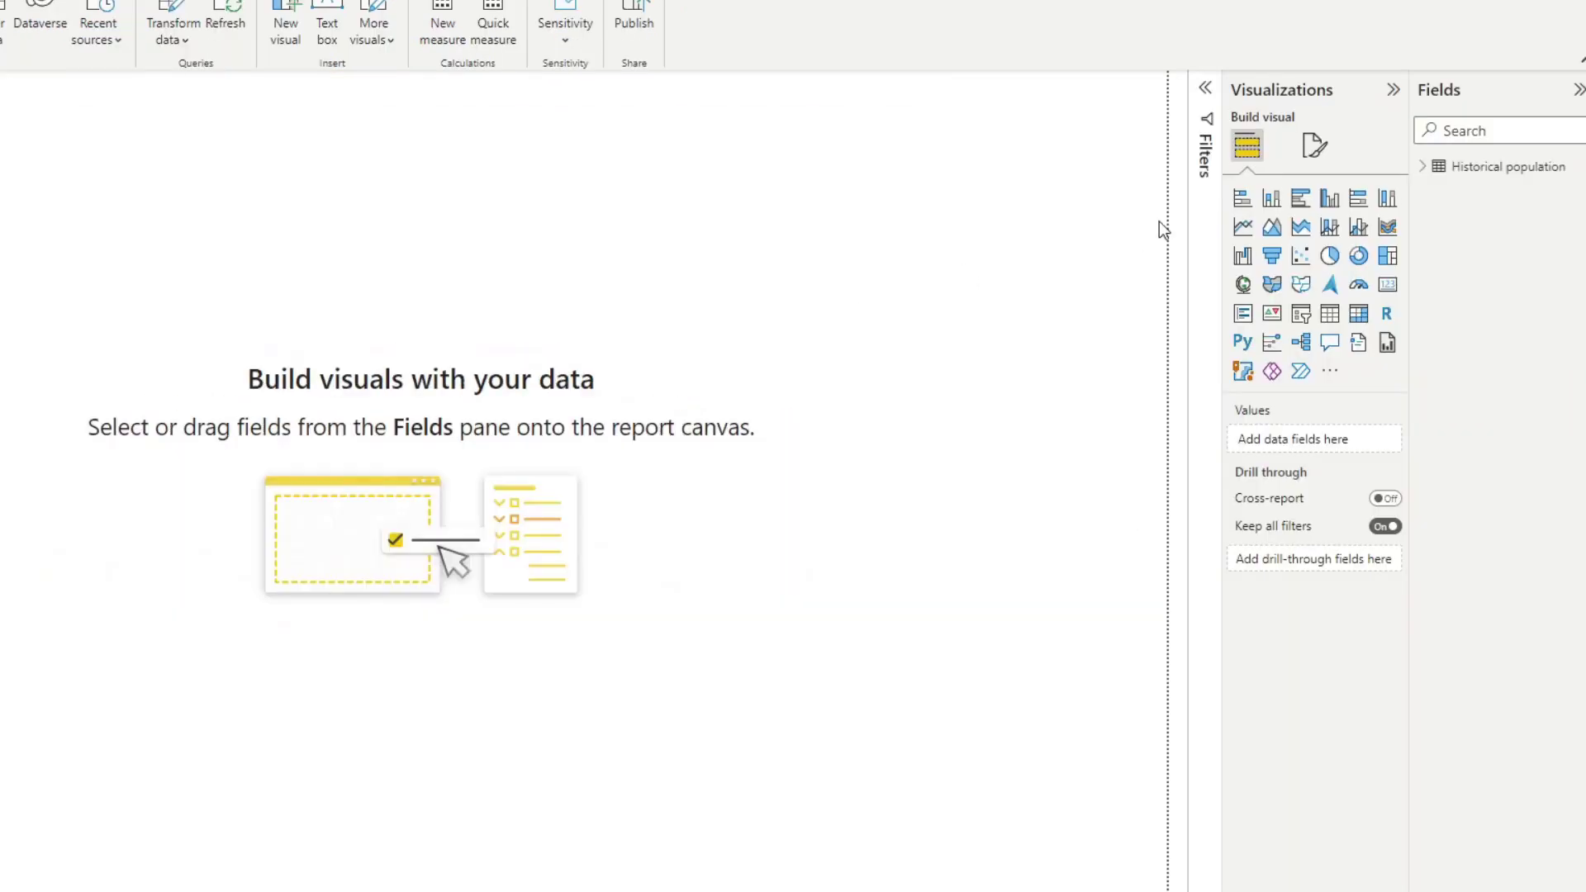
Step: Build a Pop. by Year column chart from Historical population and enlarge it
click(1422, 166)
drag(1468, 238, 686, 384)
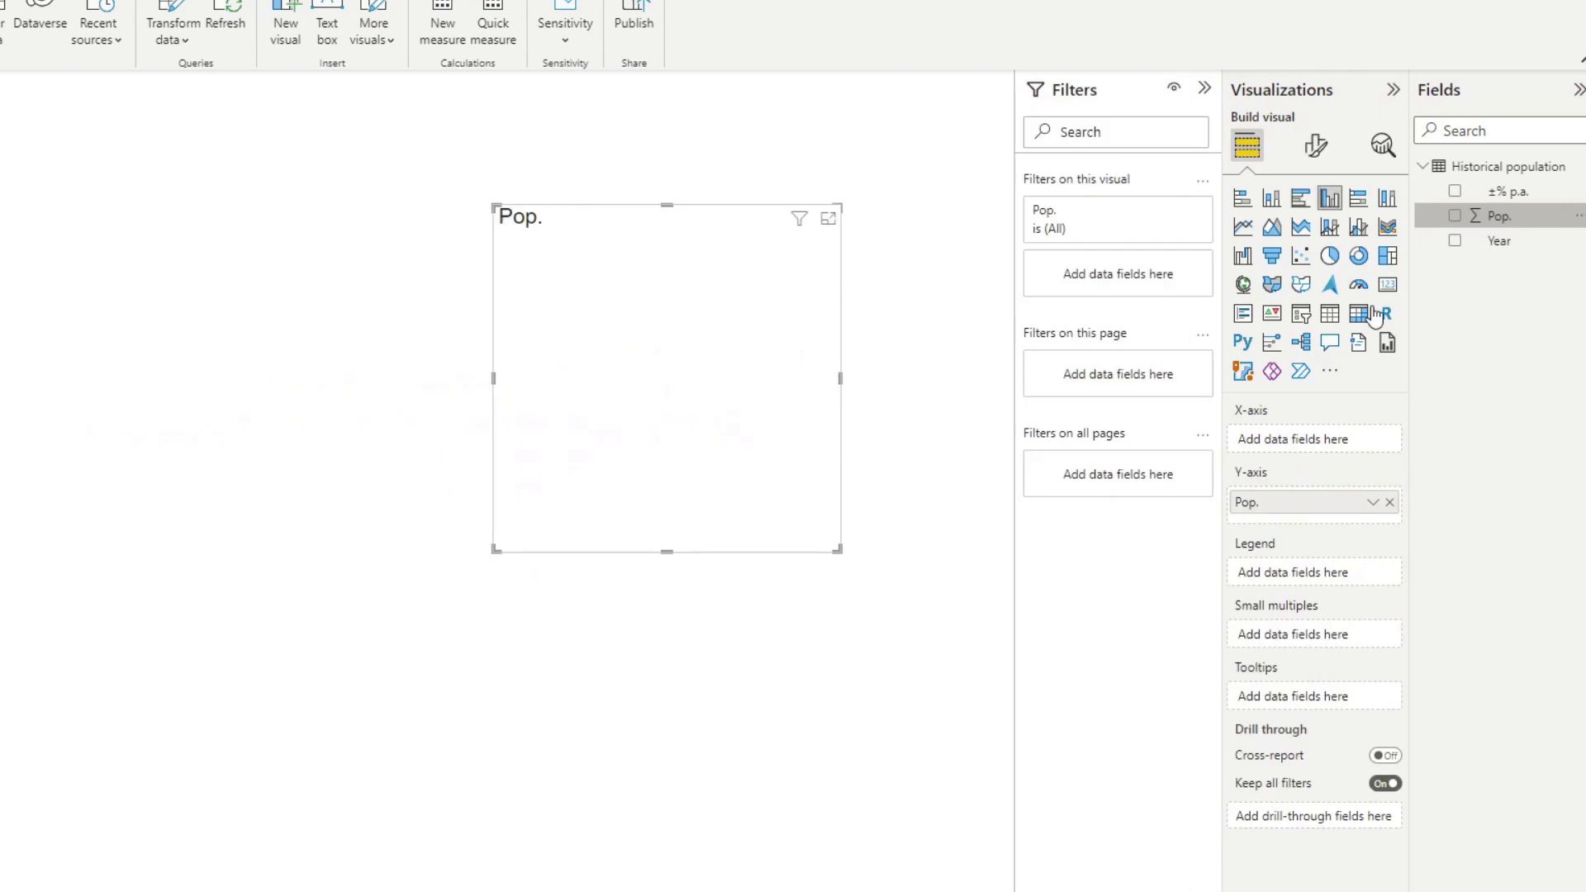
drag(1484, 248, 487, 355)
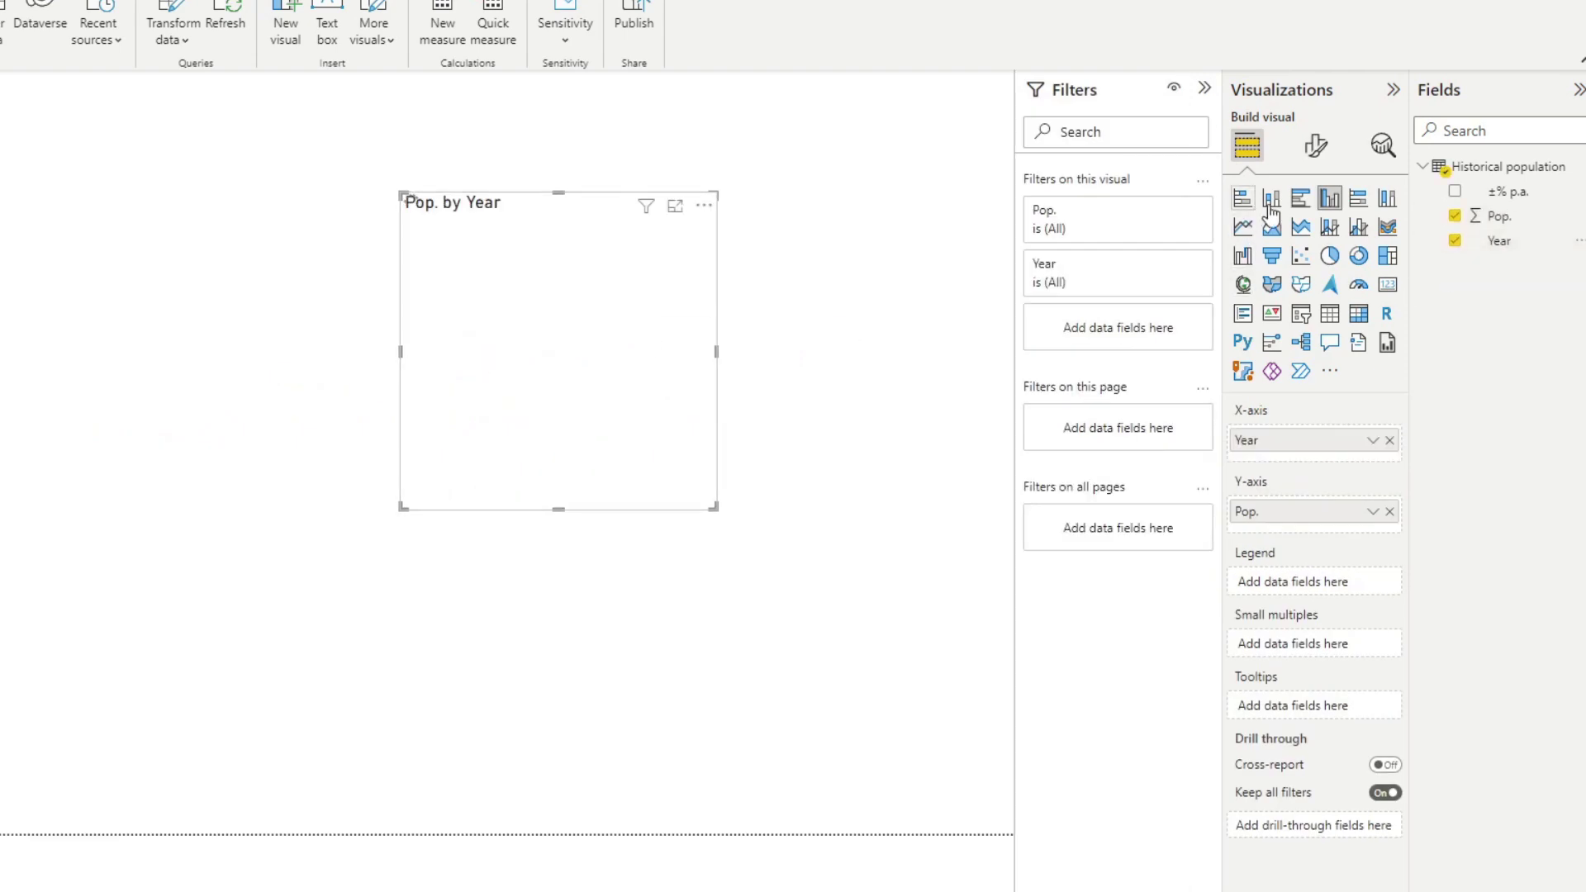
drag(402, 509, 154, 756)
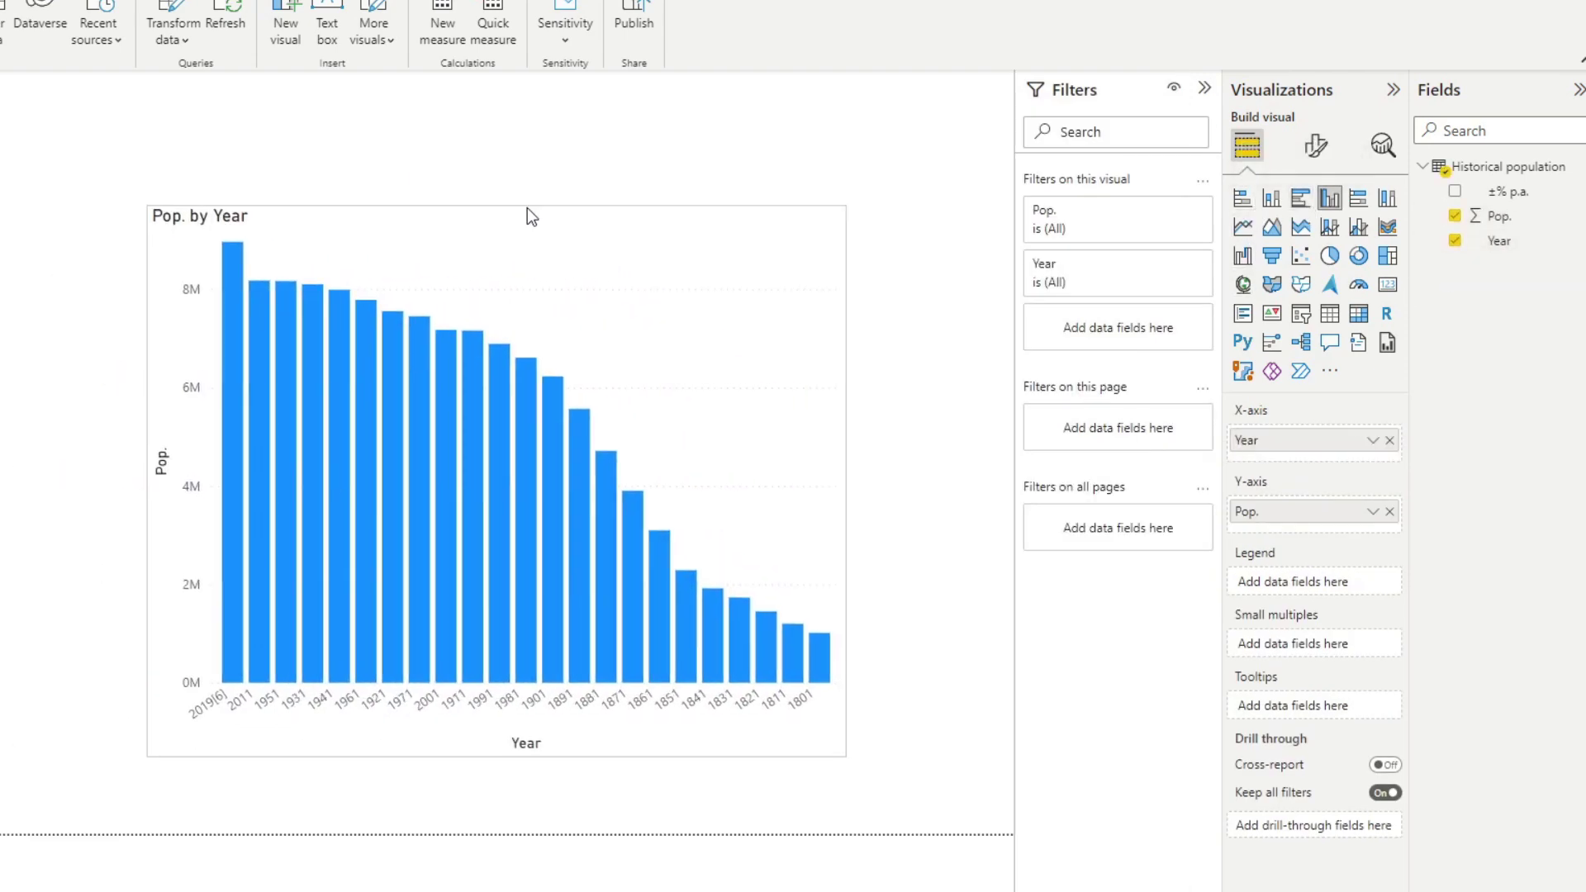
Step: Sort the chart's axis by Year in ascending order, 1801 to 2019
click(839, 220)
click(1075, 345)
click(1107, 422)
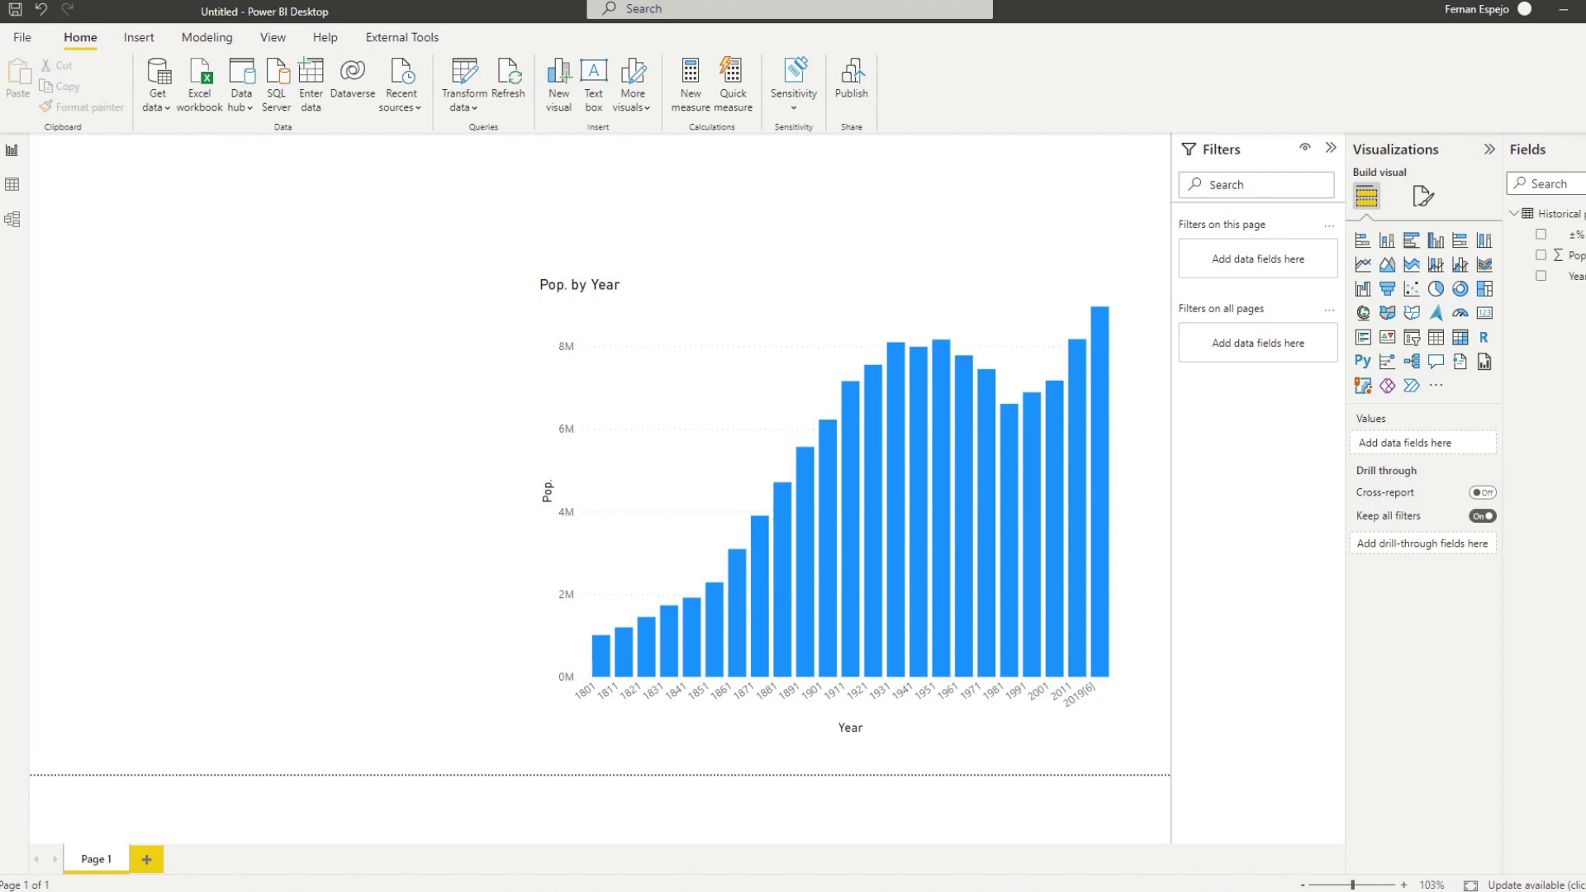
Step: Scroll through the Demography of London article, then move to the Trustpilot travel insurance tab
click(197, 856)
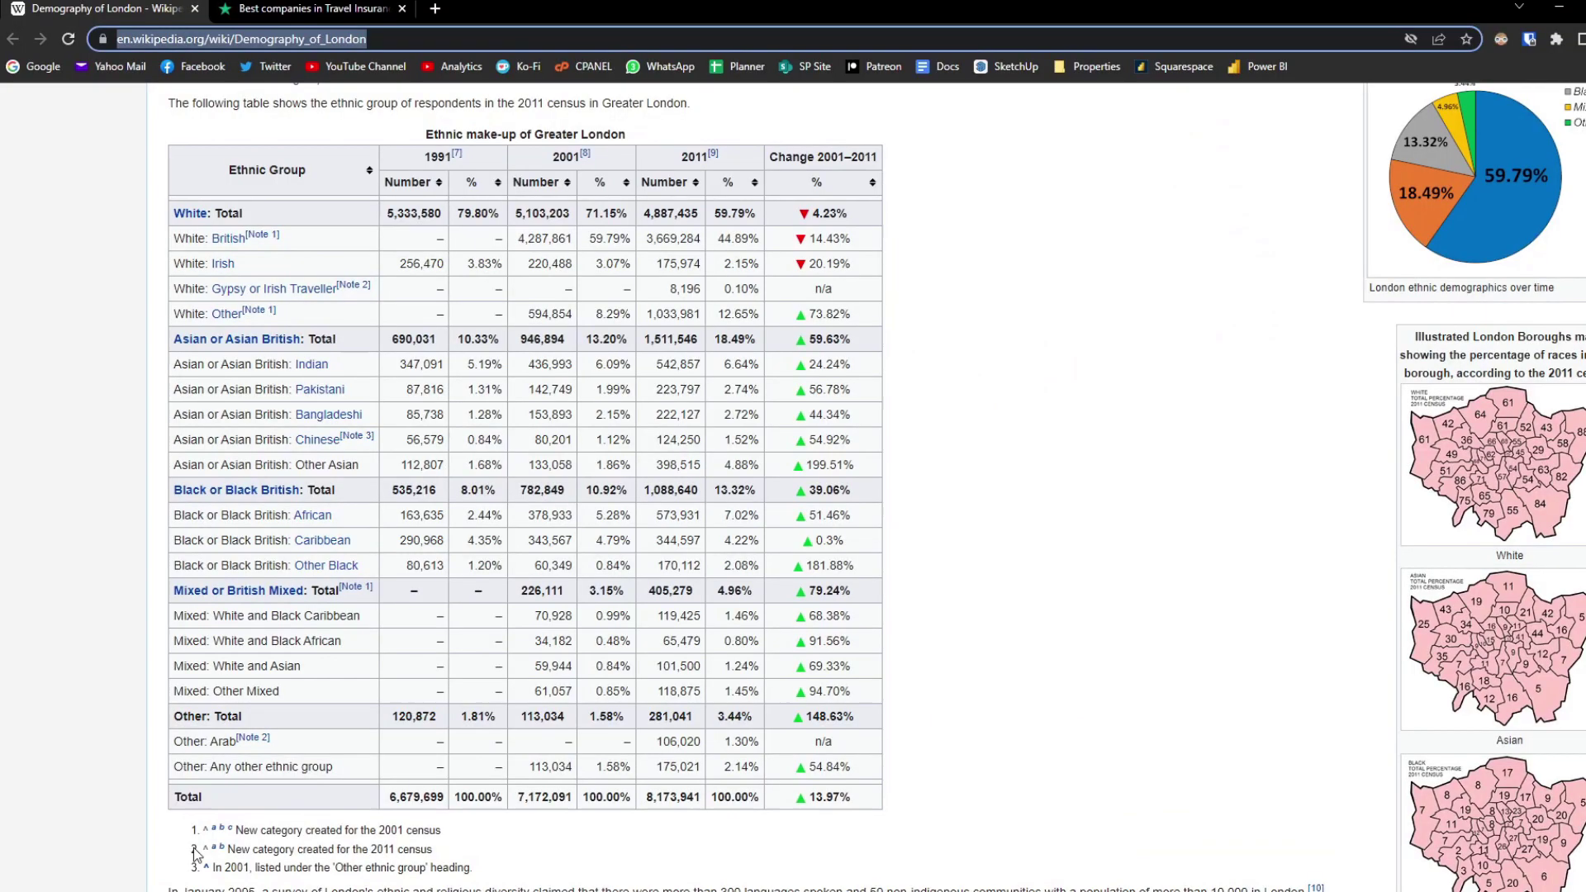
scroll(1049, 367, up, 2)
scroll(1051, 363, down, 8)
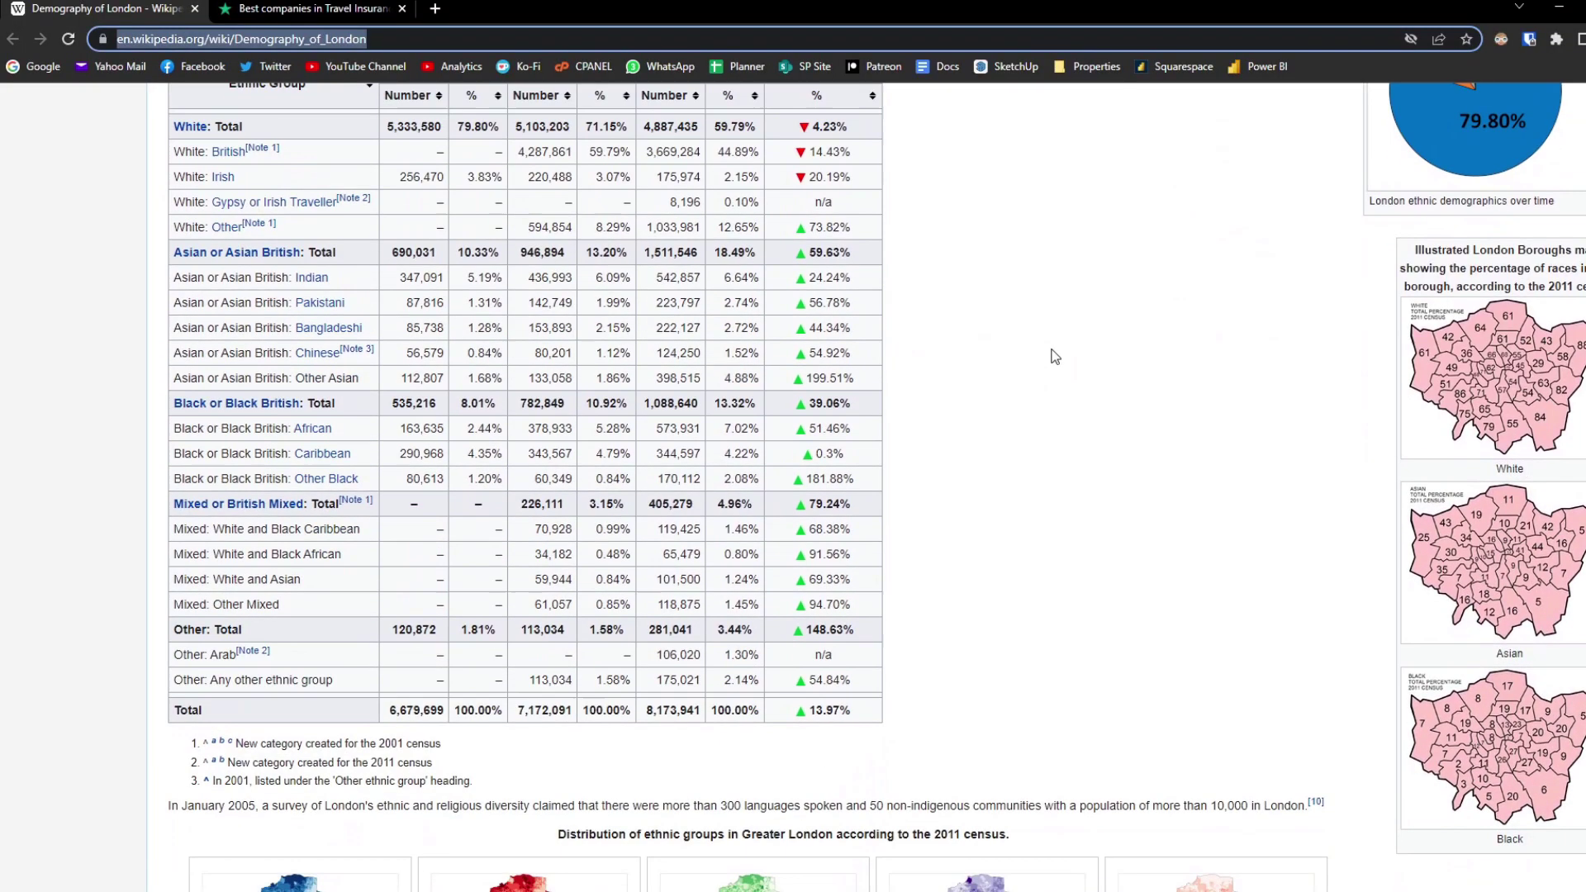
scroll(1055, 355, down, 20)
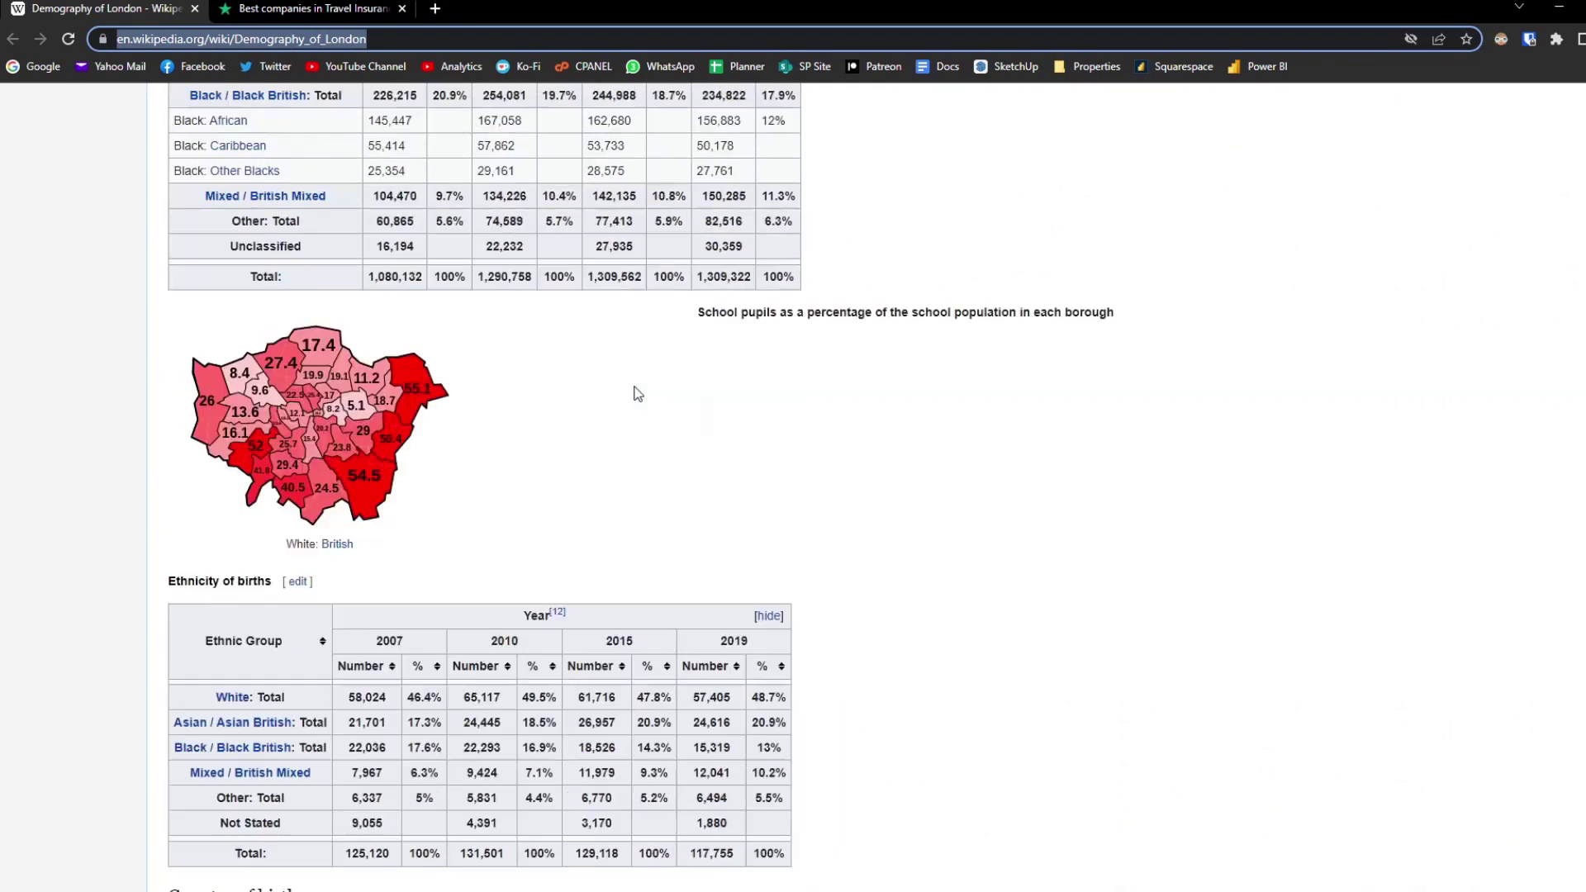
scroll(484, 449, down, 10)
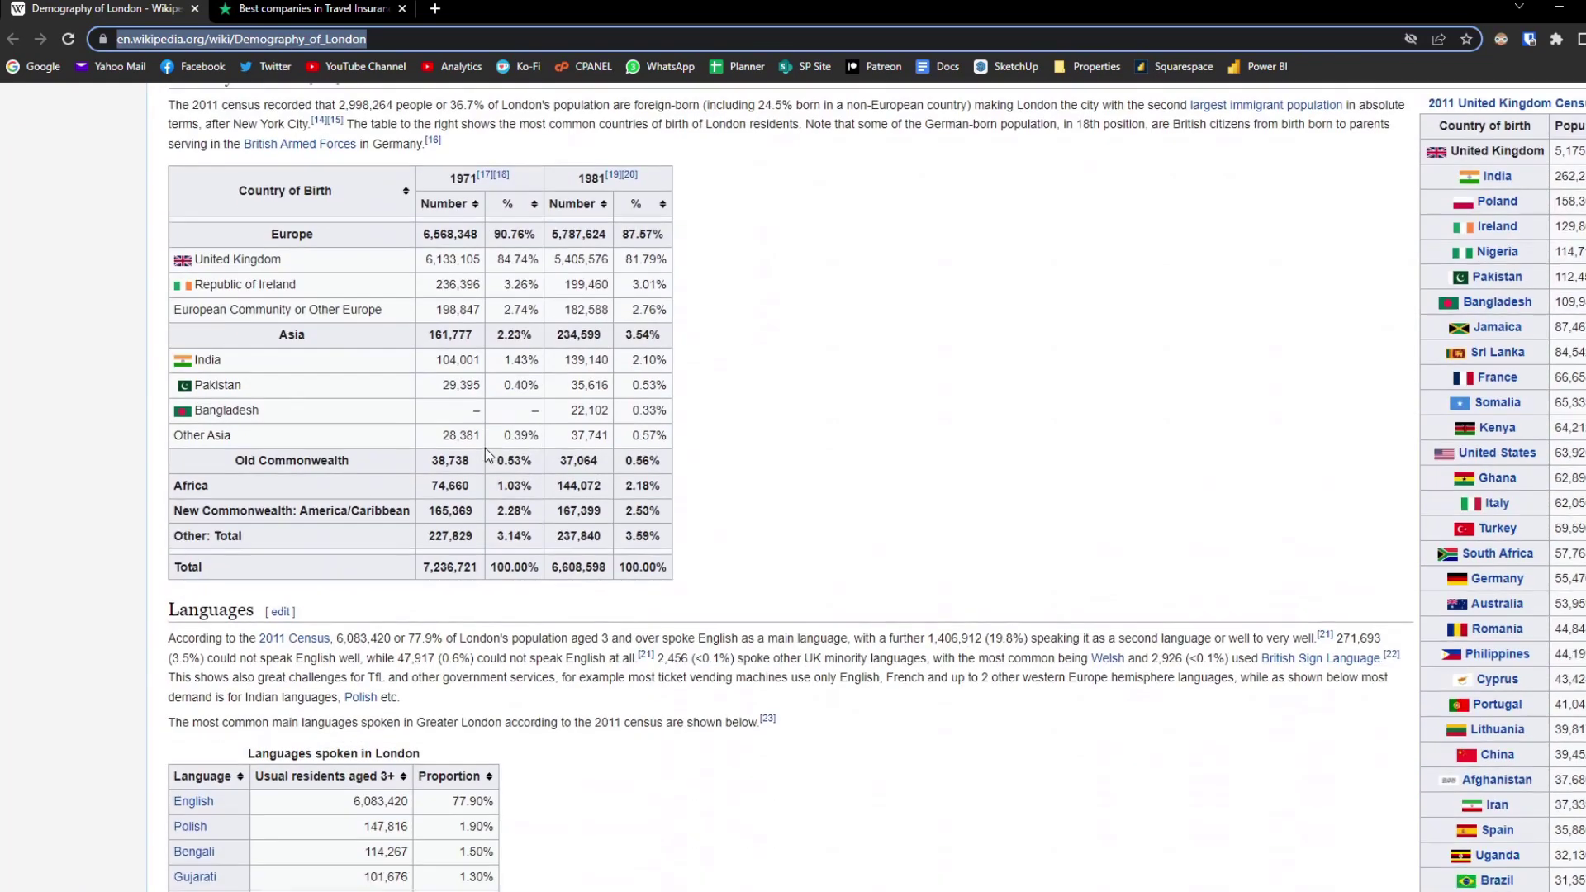
scroll(711, 483, down, 3)
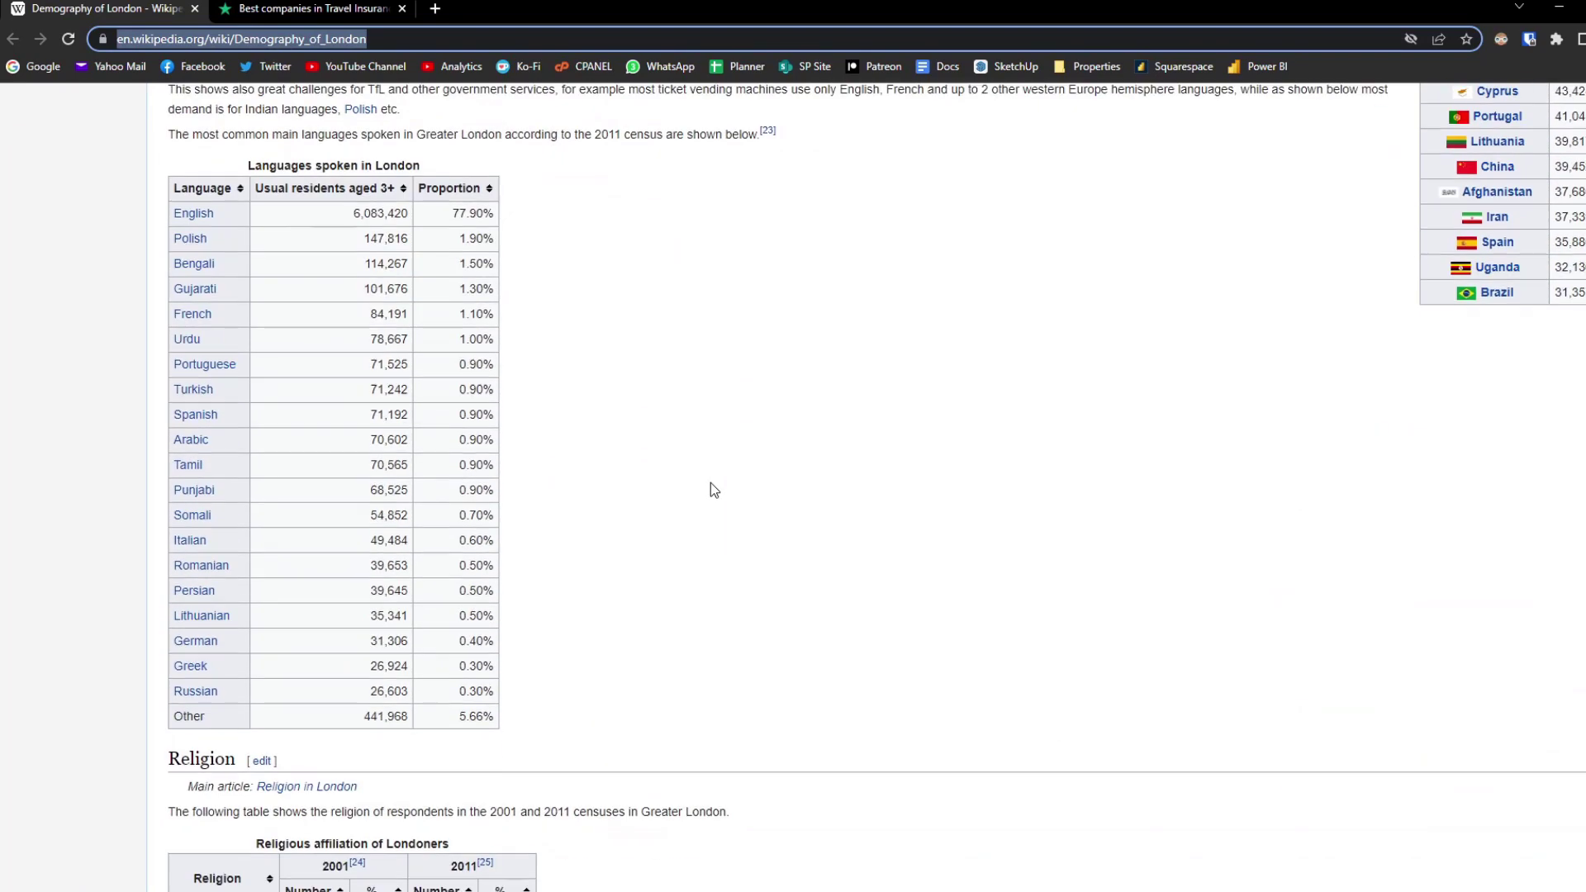
scroll(714, 490, down, 4)
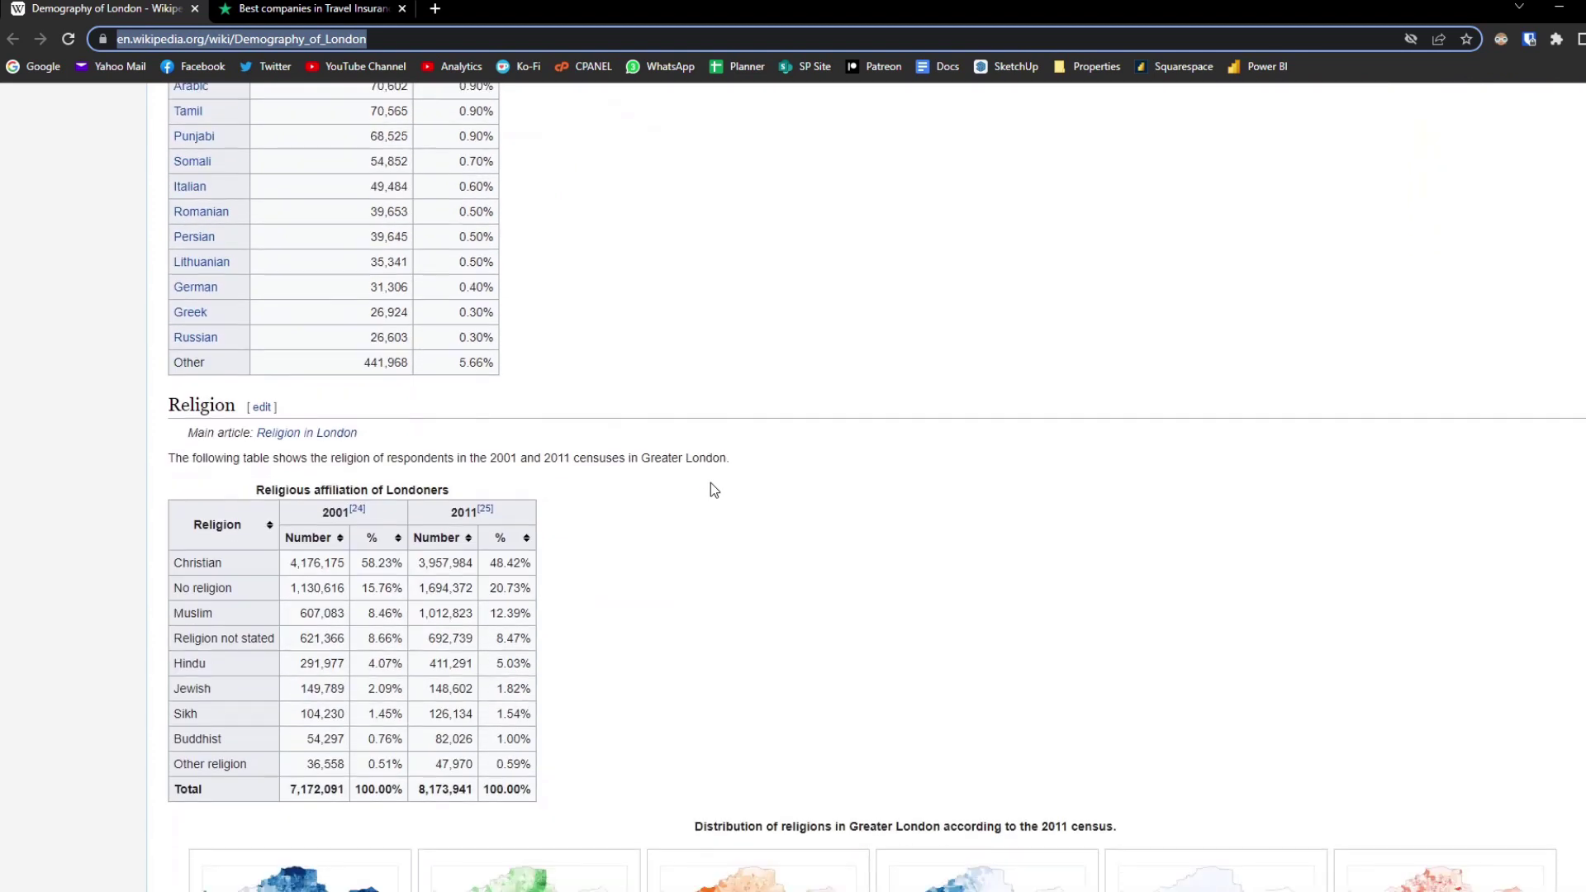
key(ctrl+Tab)
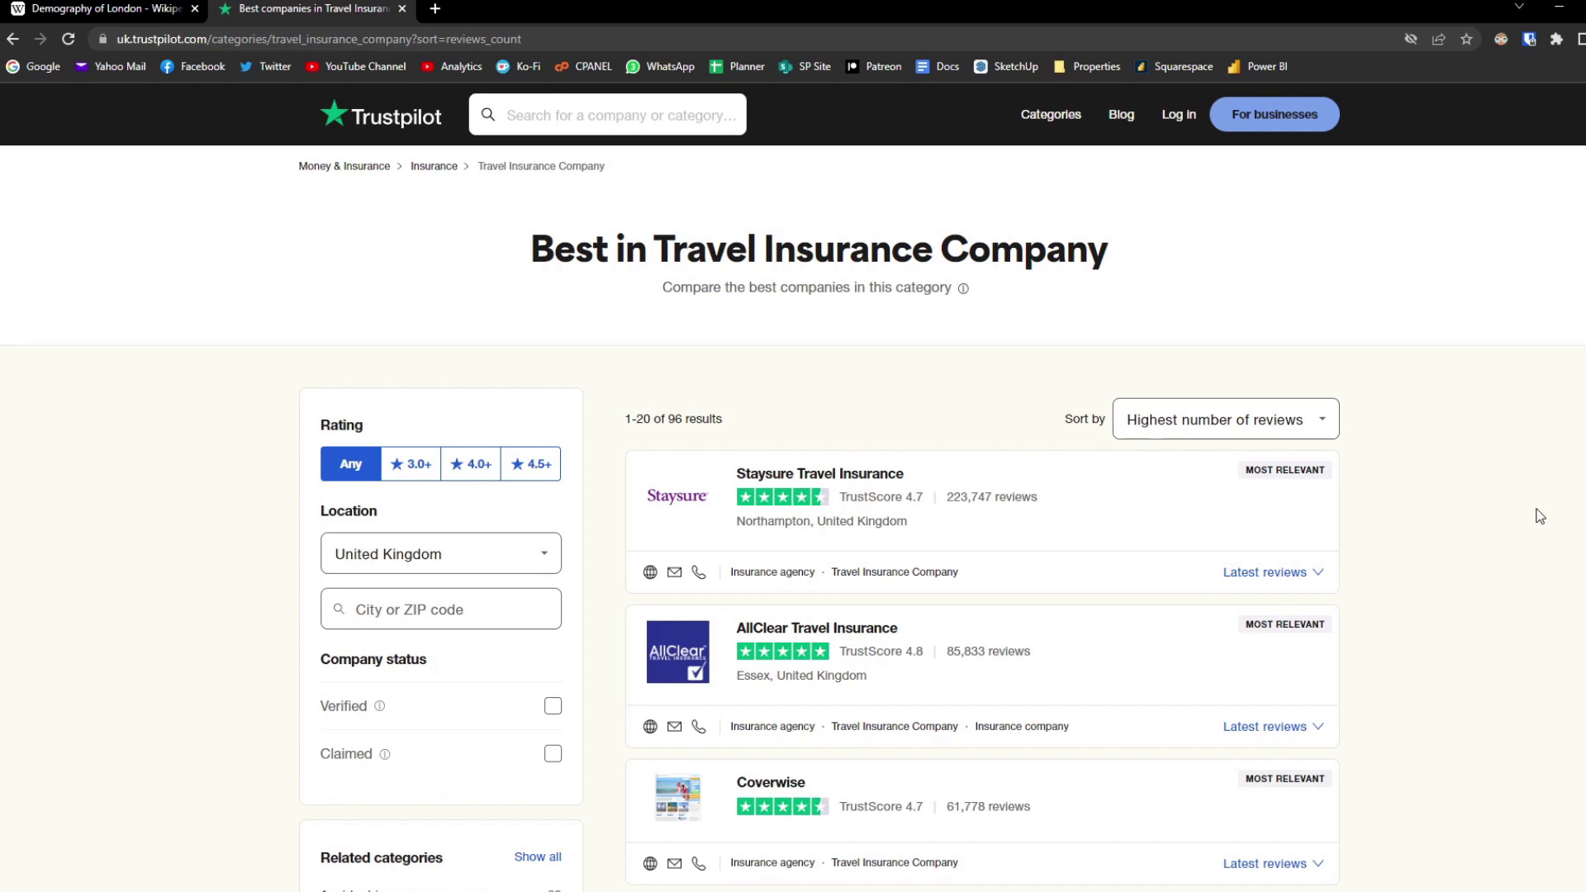
Step: Browse the UK travel insurers list and check the Sort by options without changing them
scroll(1540, 516, down, 4)
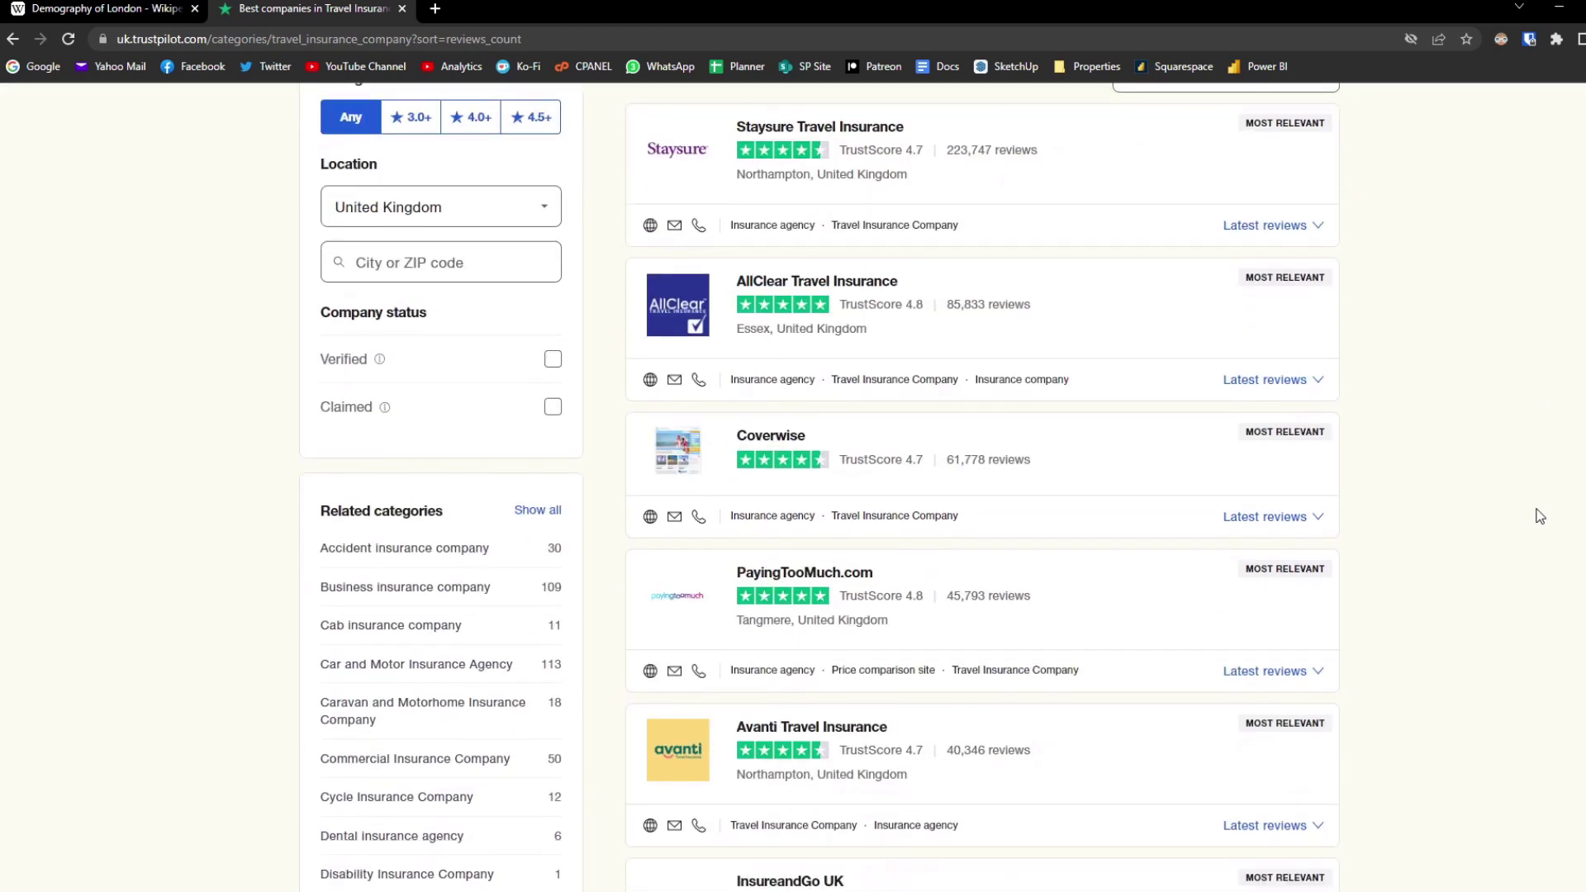
scroll(1540, 516, up, 2)
scroll(1540, 516, down, 2)
scroll(1540, 510, down, 5)
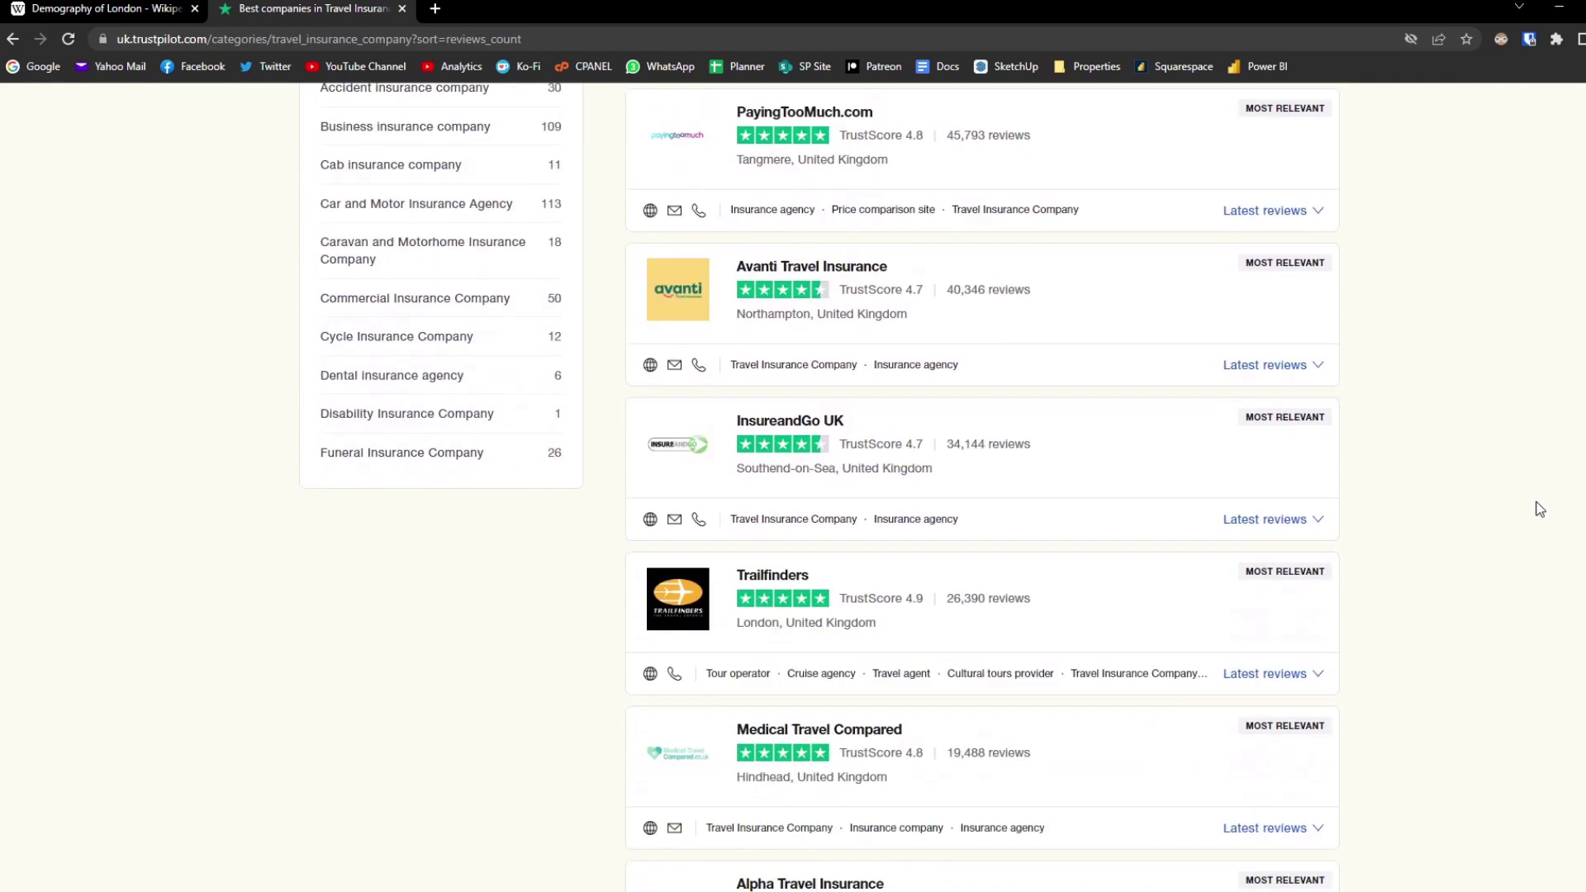
scroll(1540, 510, up, 6)
scroll(1540, 510, up, 3)
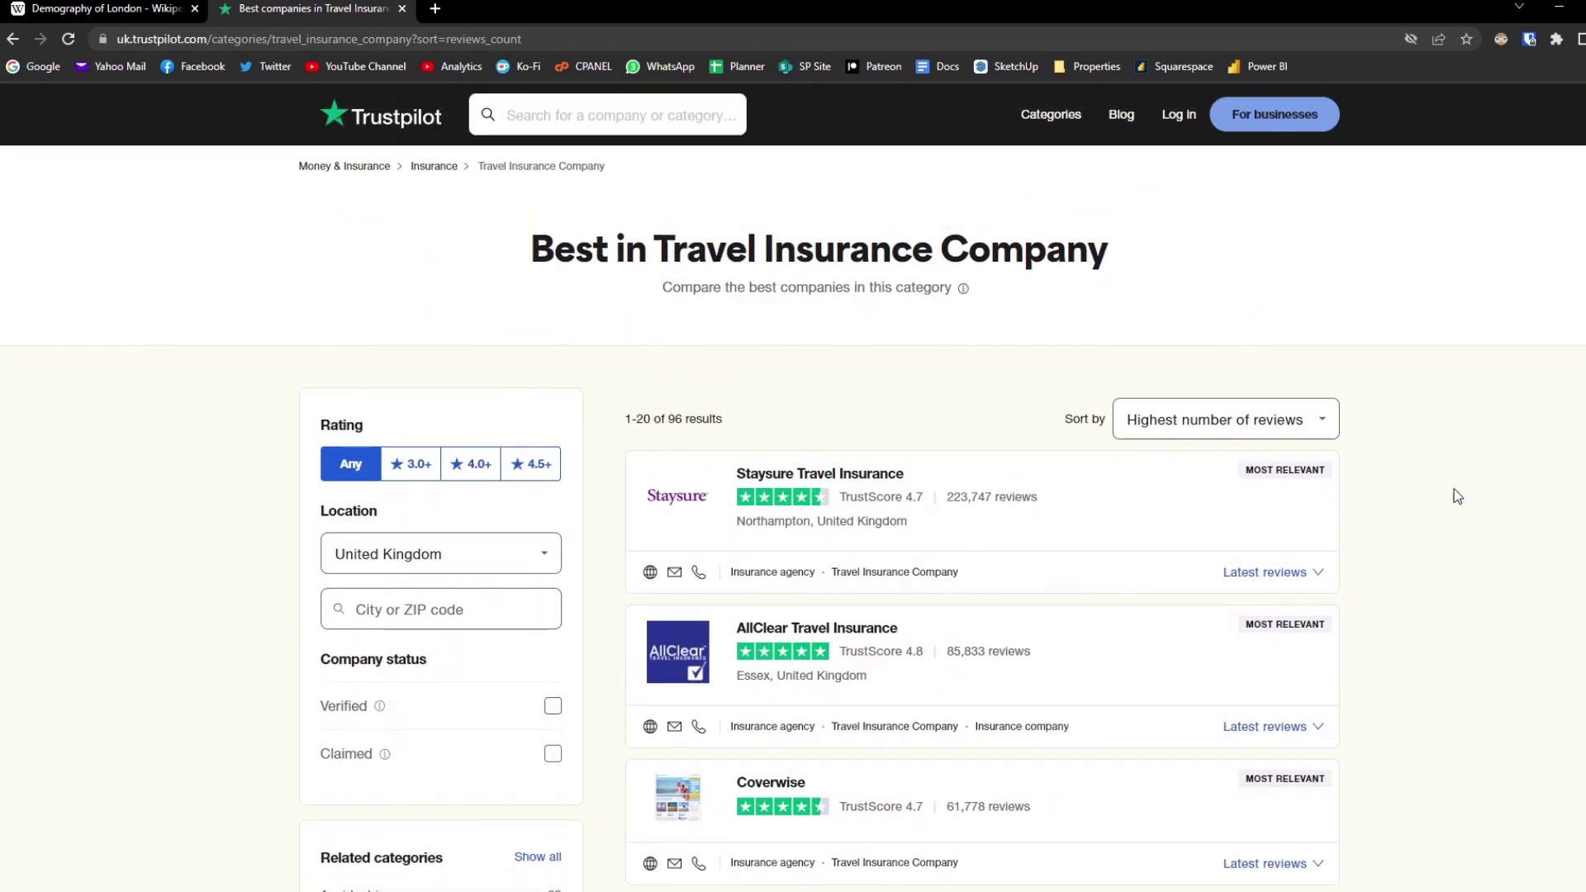
click(1322, 421)
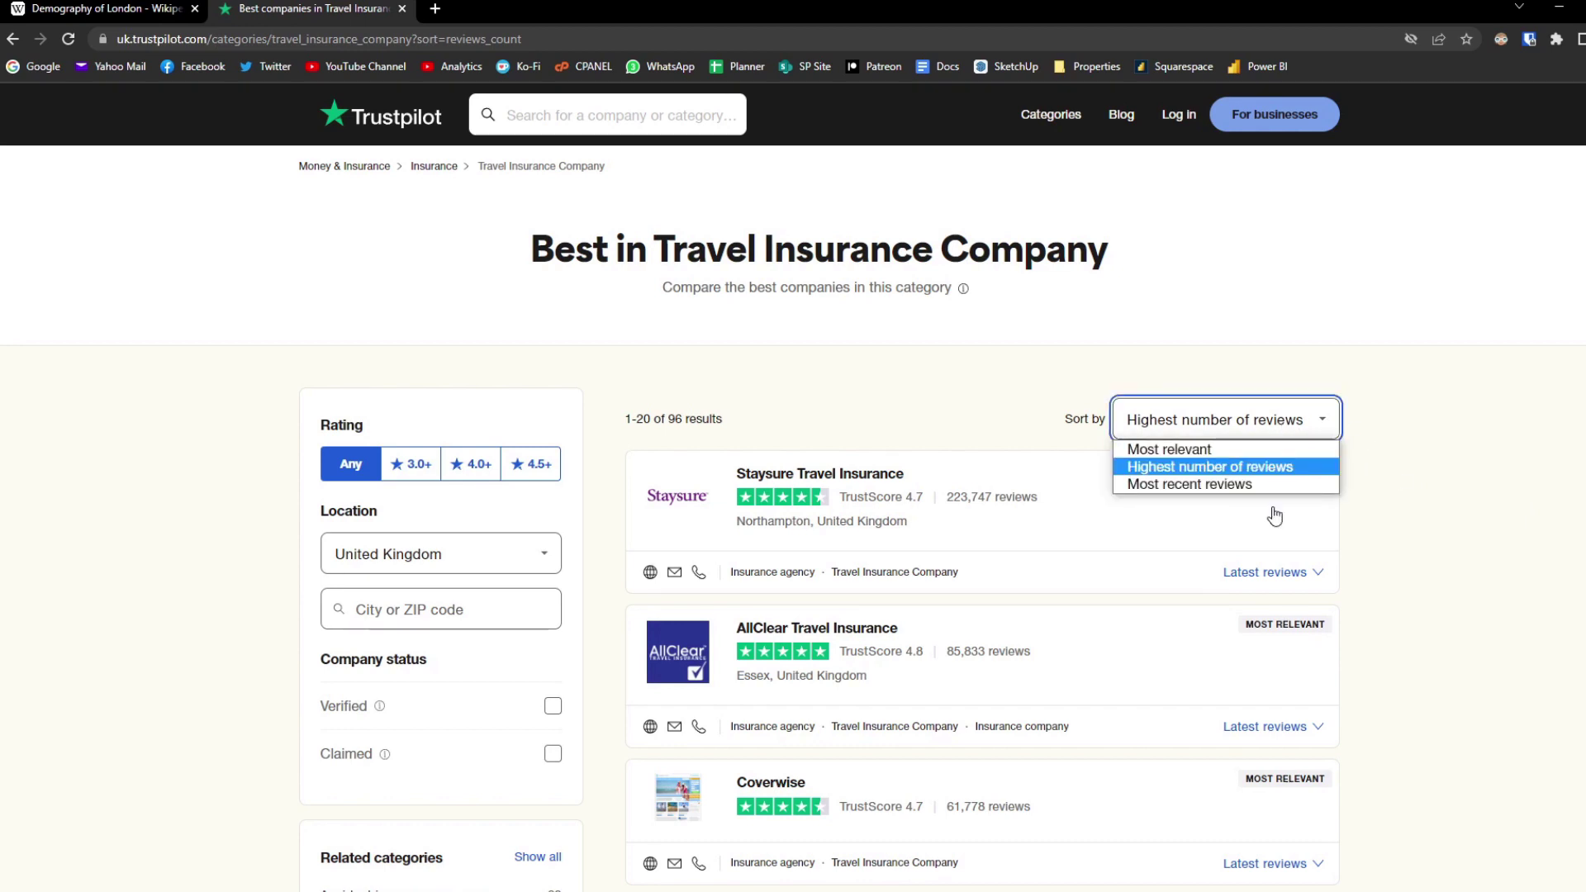
click(1524, 533)
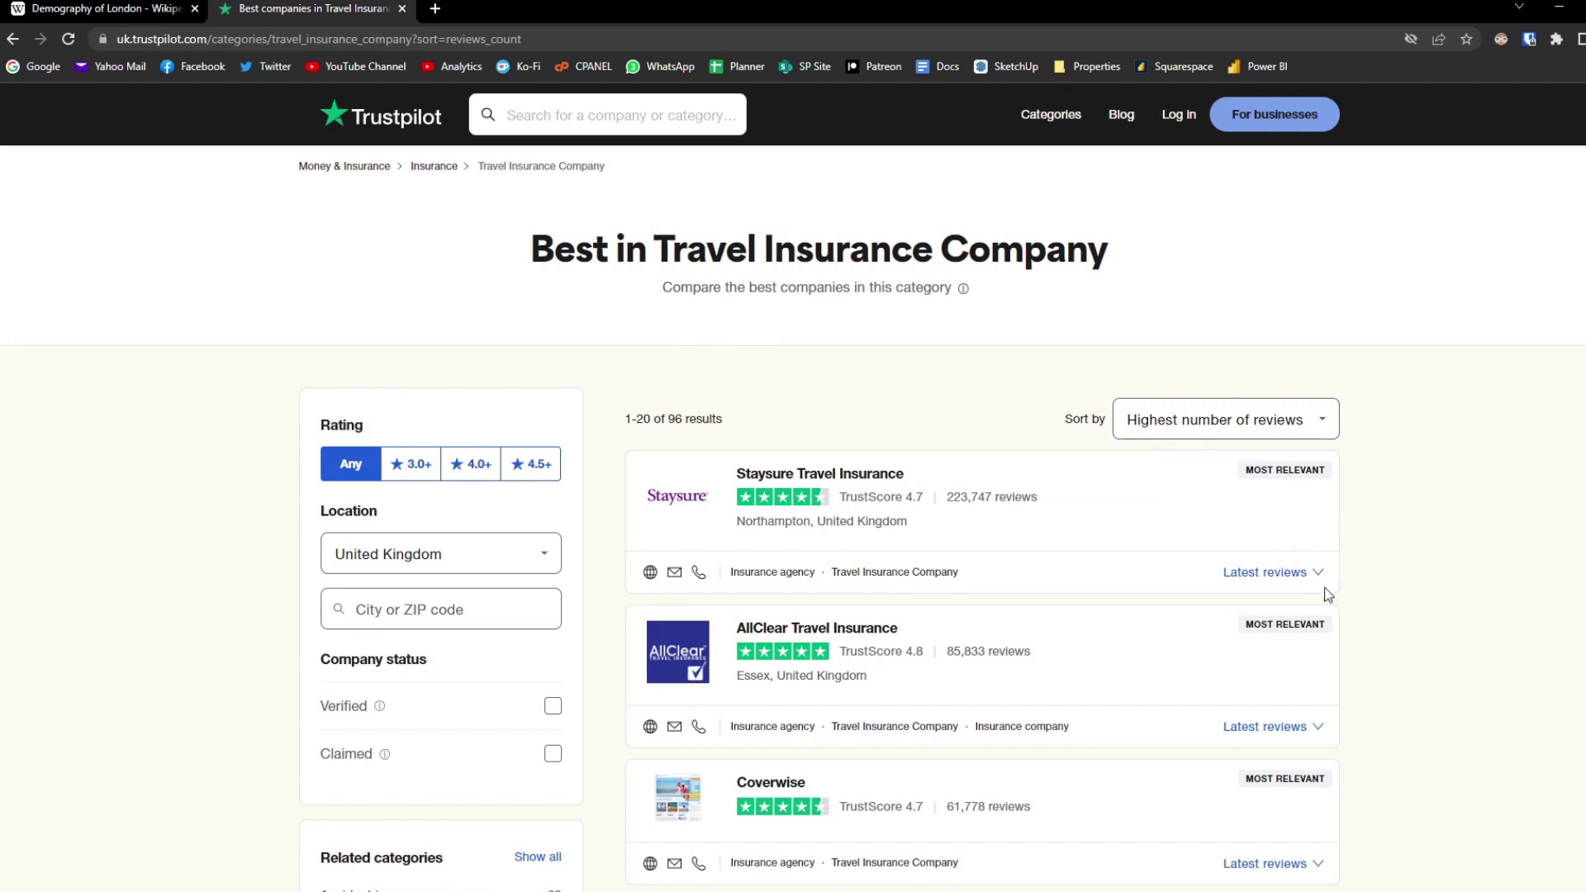
Step: Scroll the insurer list again and select the Trustpilot page's web address
scroll(1524, 477, down, 2)
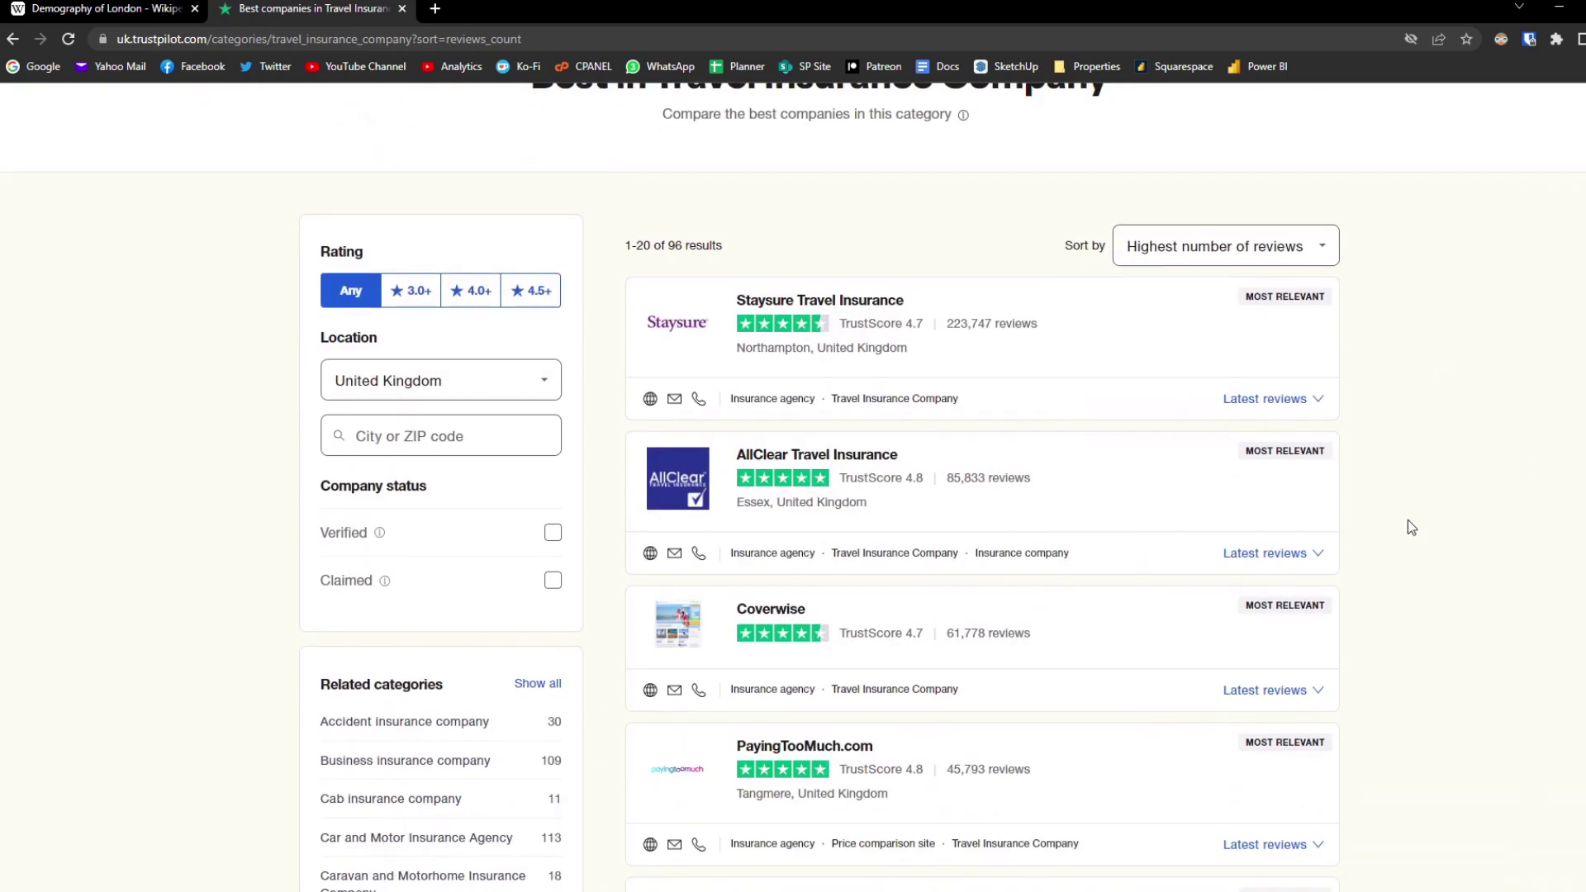
scroll(840, 370, up, 2)
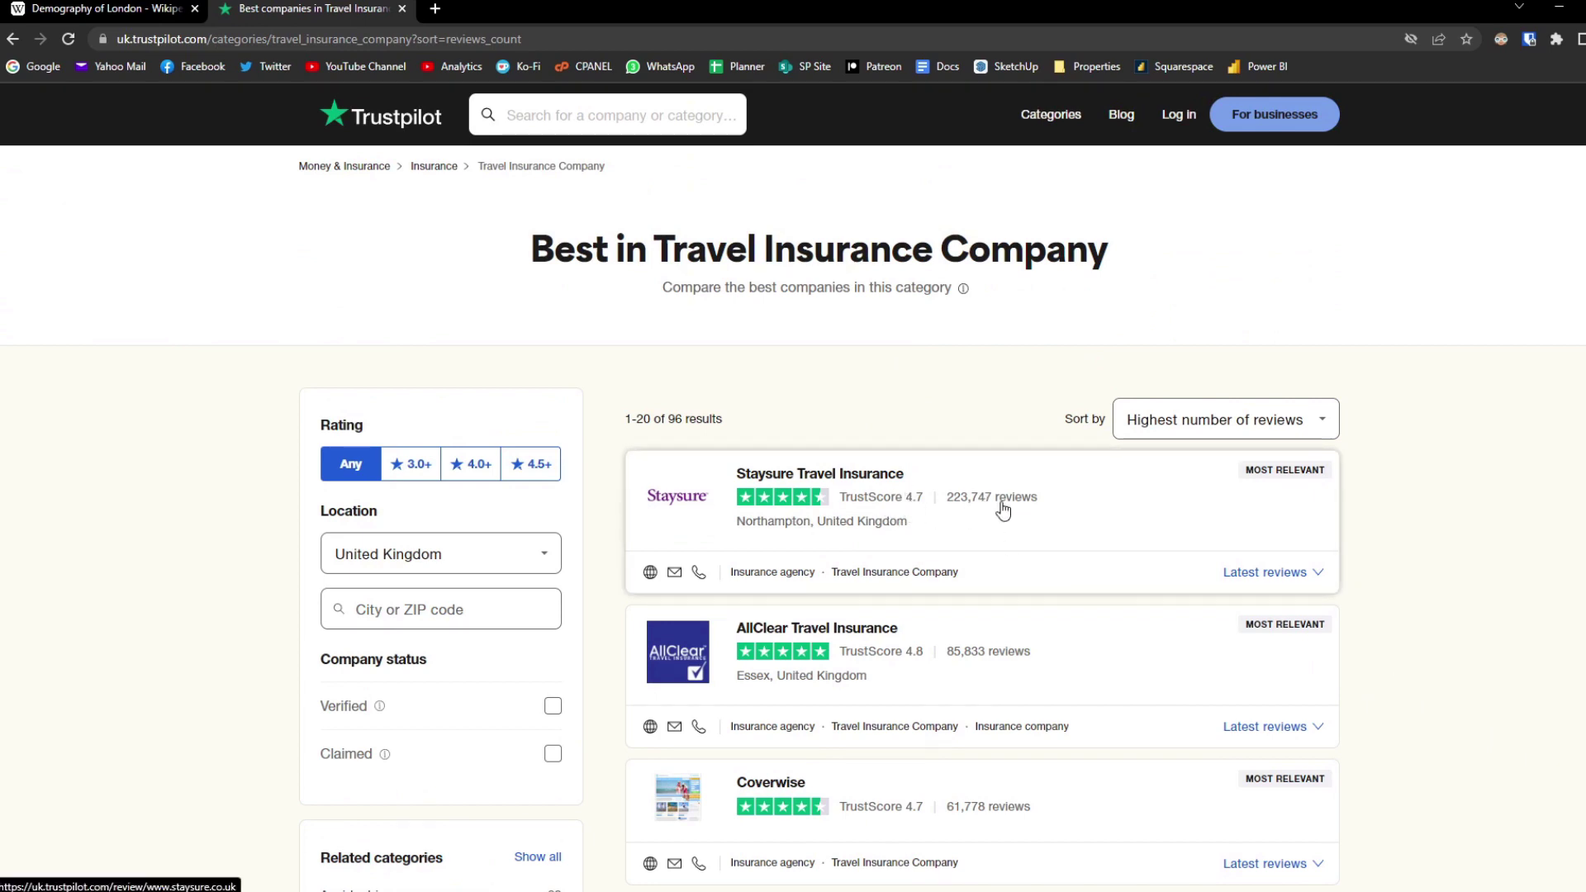
scroll(1513, 519, down, 4)
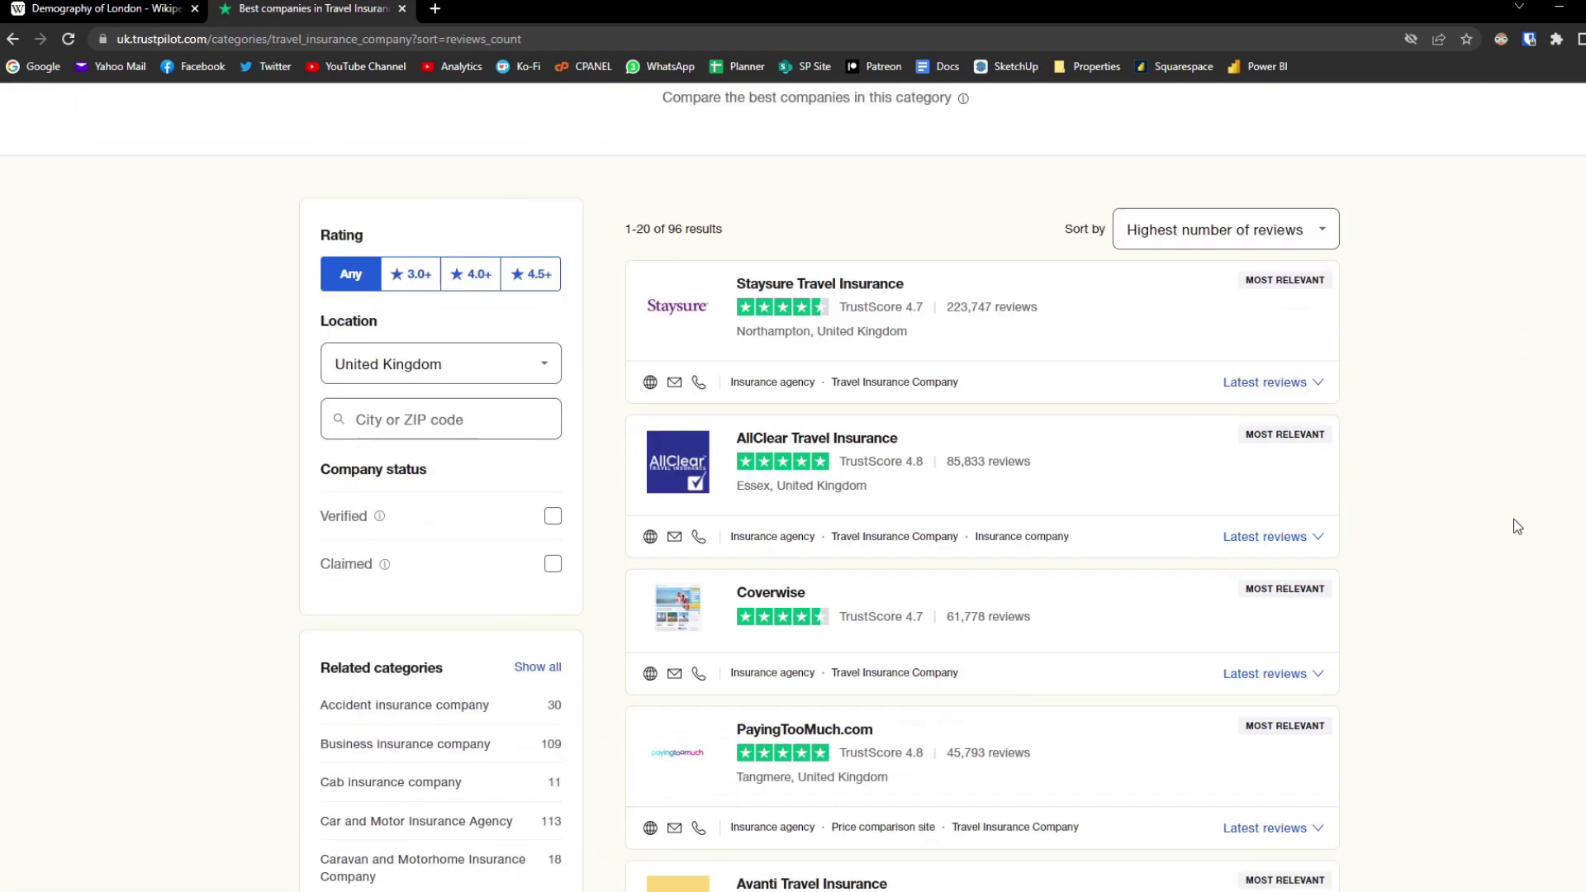
scroll(1514, 519, up, 3)
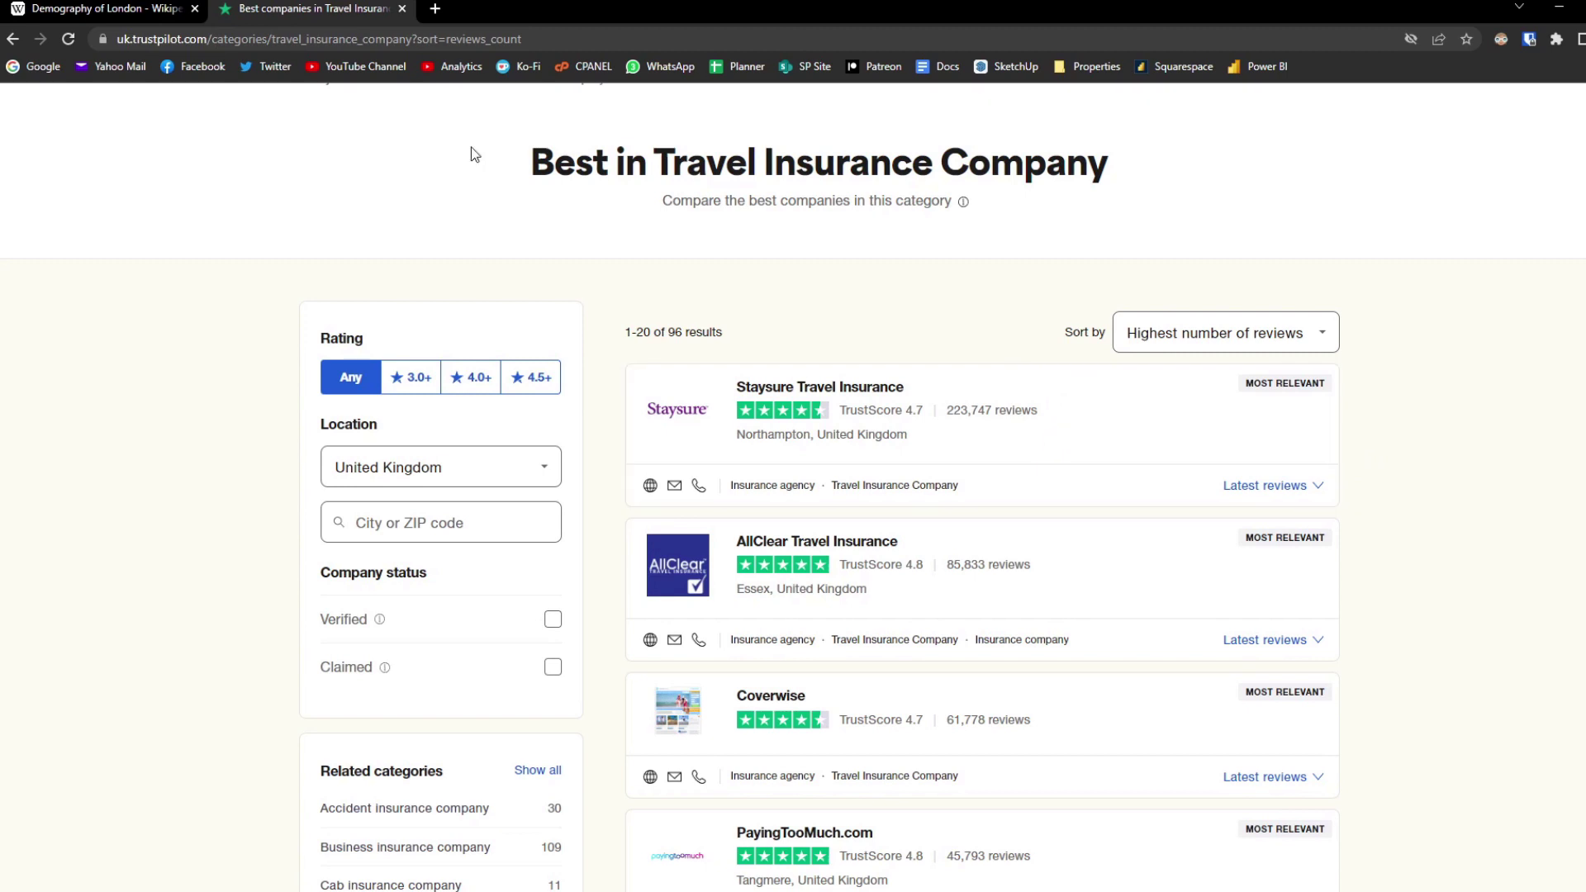
click(584, 41)
key(ctrl+c)
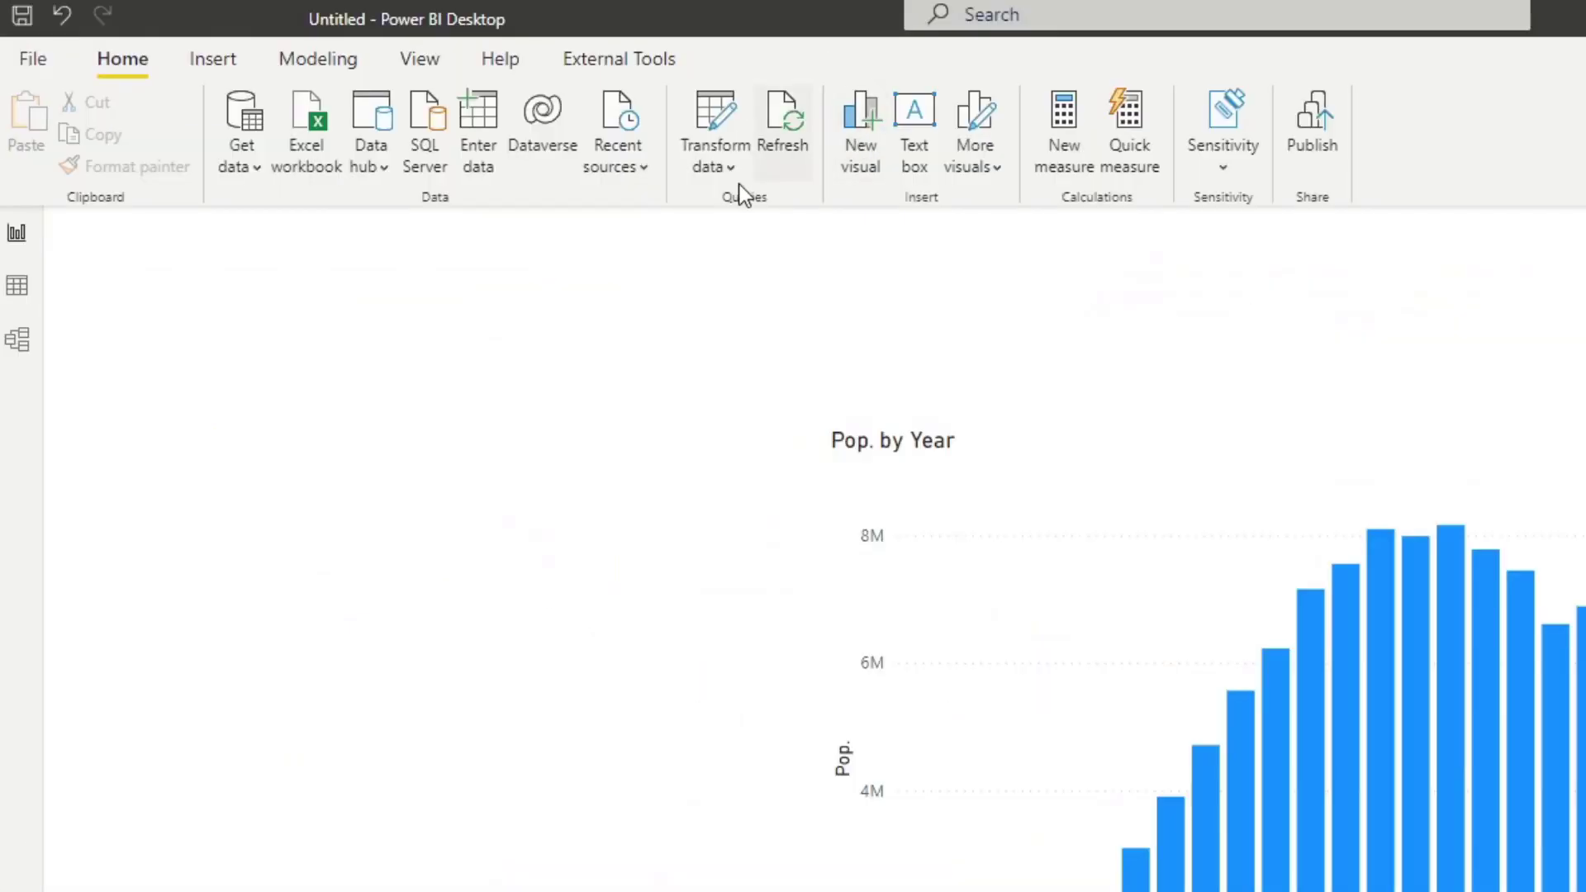
Step: Add the Trustpilot travel insurance page URL as a Web data source
click(258, 162)
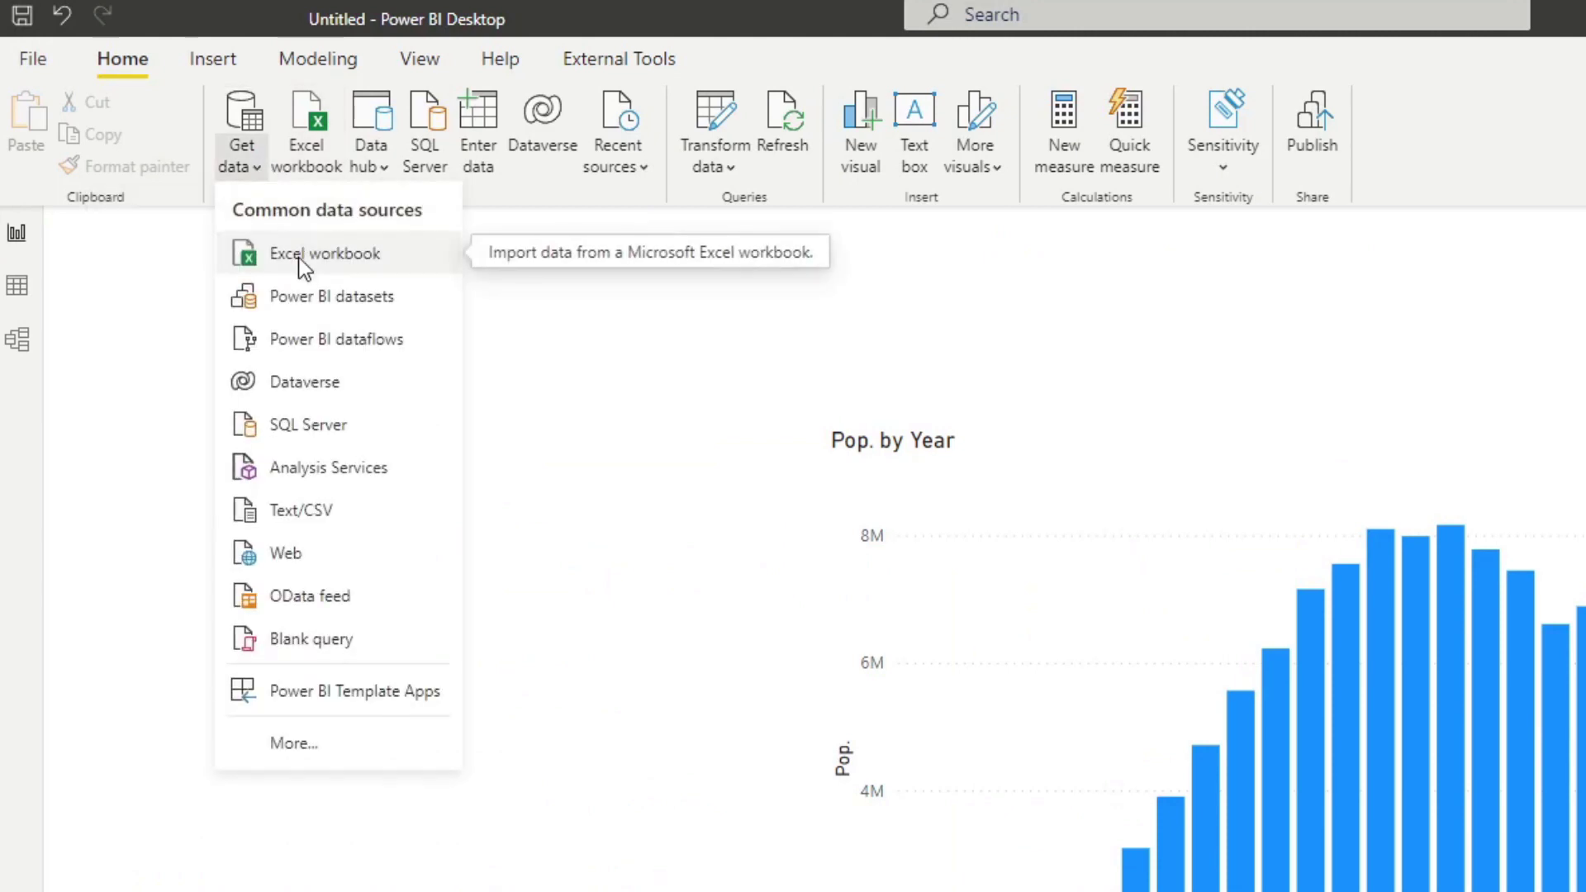
click(328, 550)
key(ctrl+v)
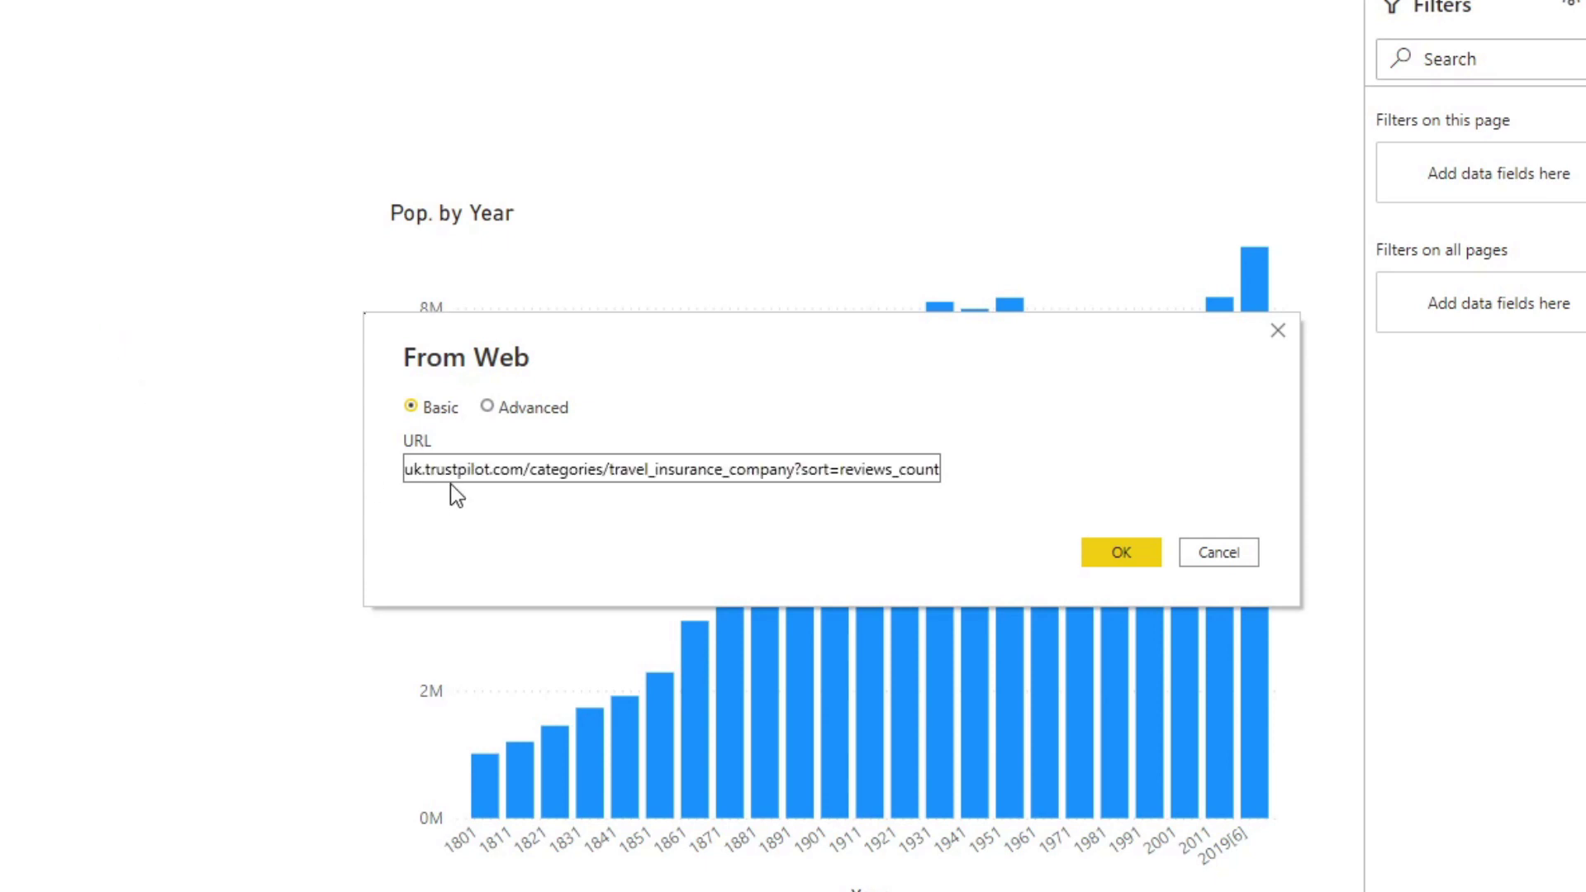
click(1112, 552)
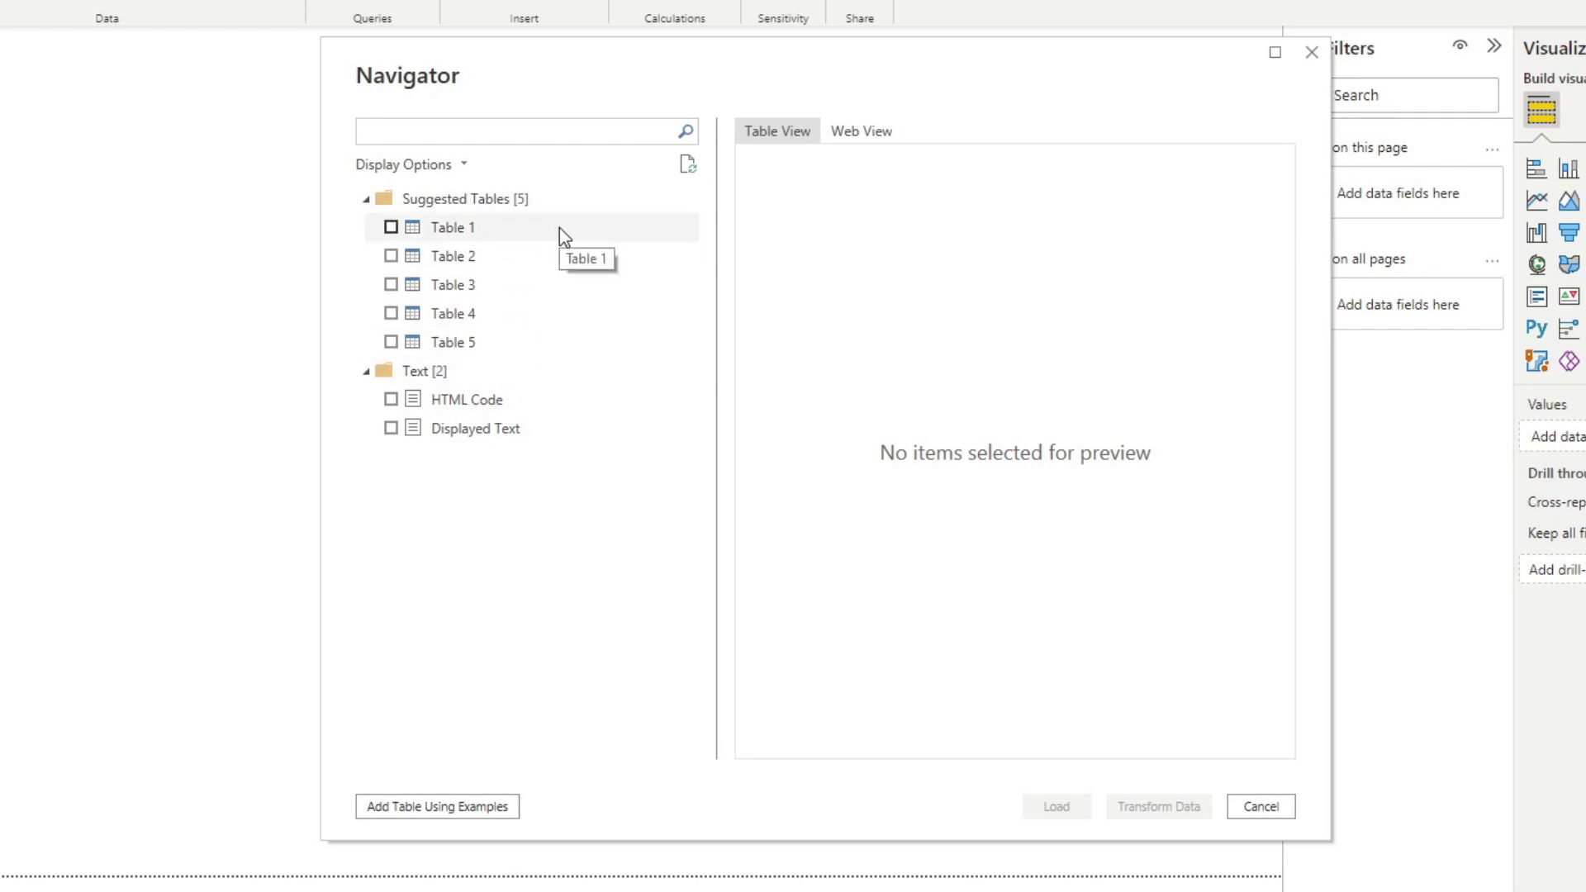
Step: Preview Table 1 and look through its insurer data
click(562, 237)
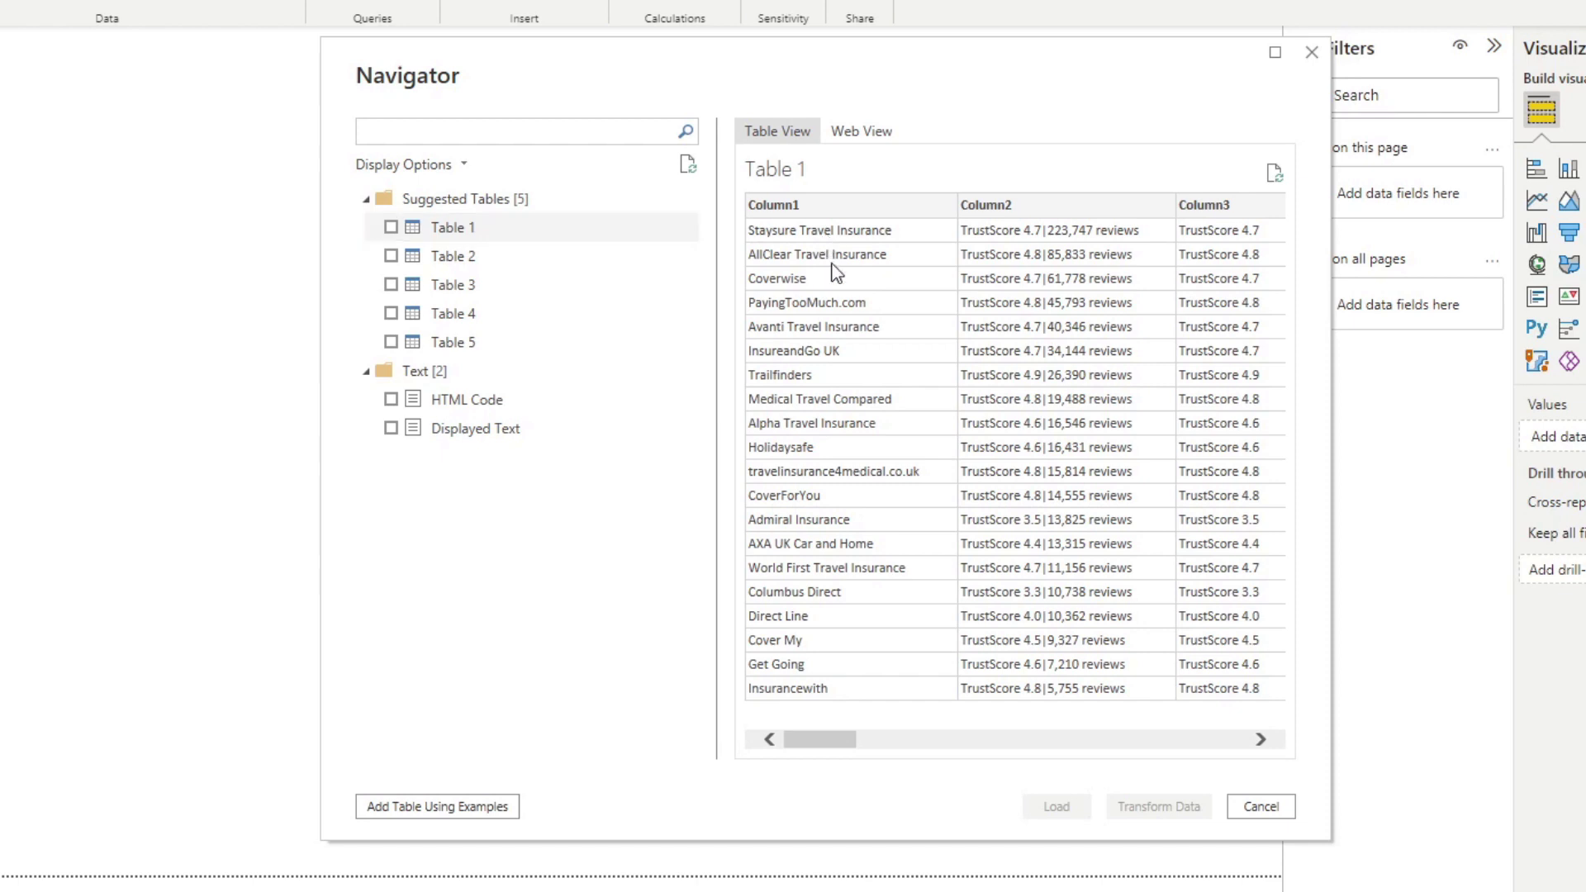
mouse_move(810, 741)
mouse_down()
mouse_move(848, 746)
mouse_move(817, 746)
mouse_up()
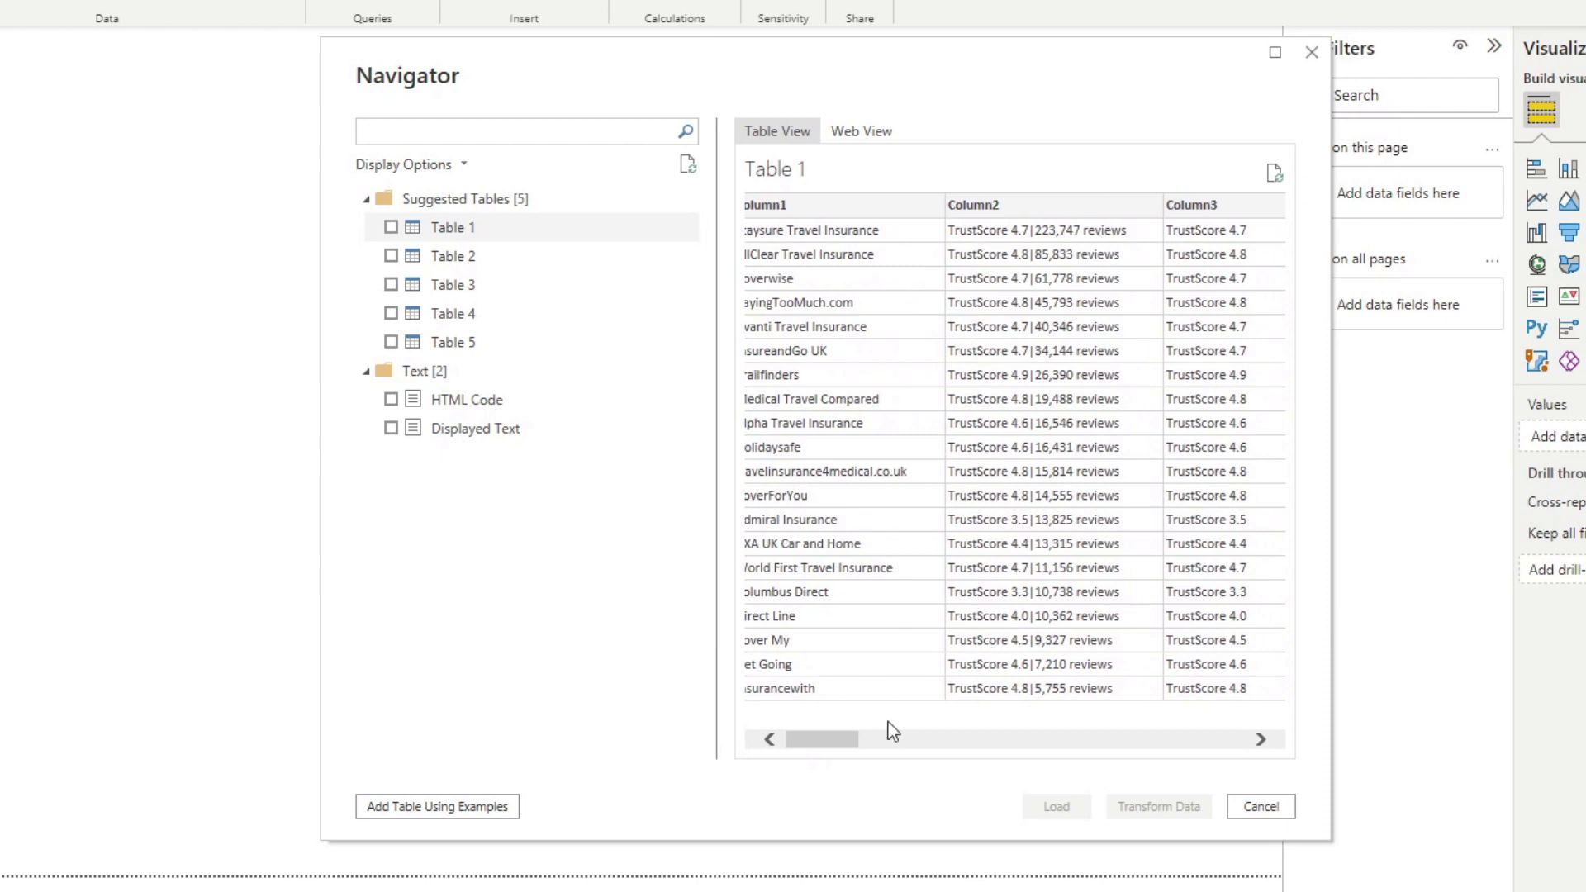
drag(830, 741, 800, 724)
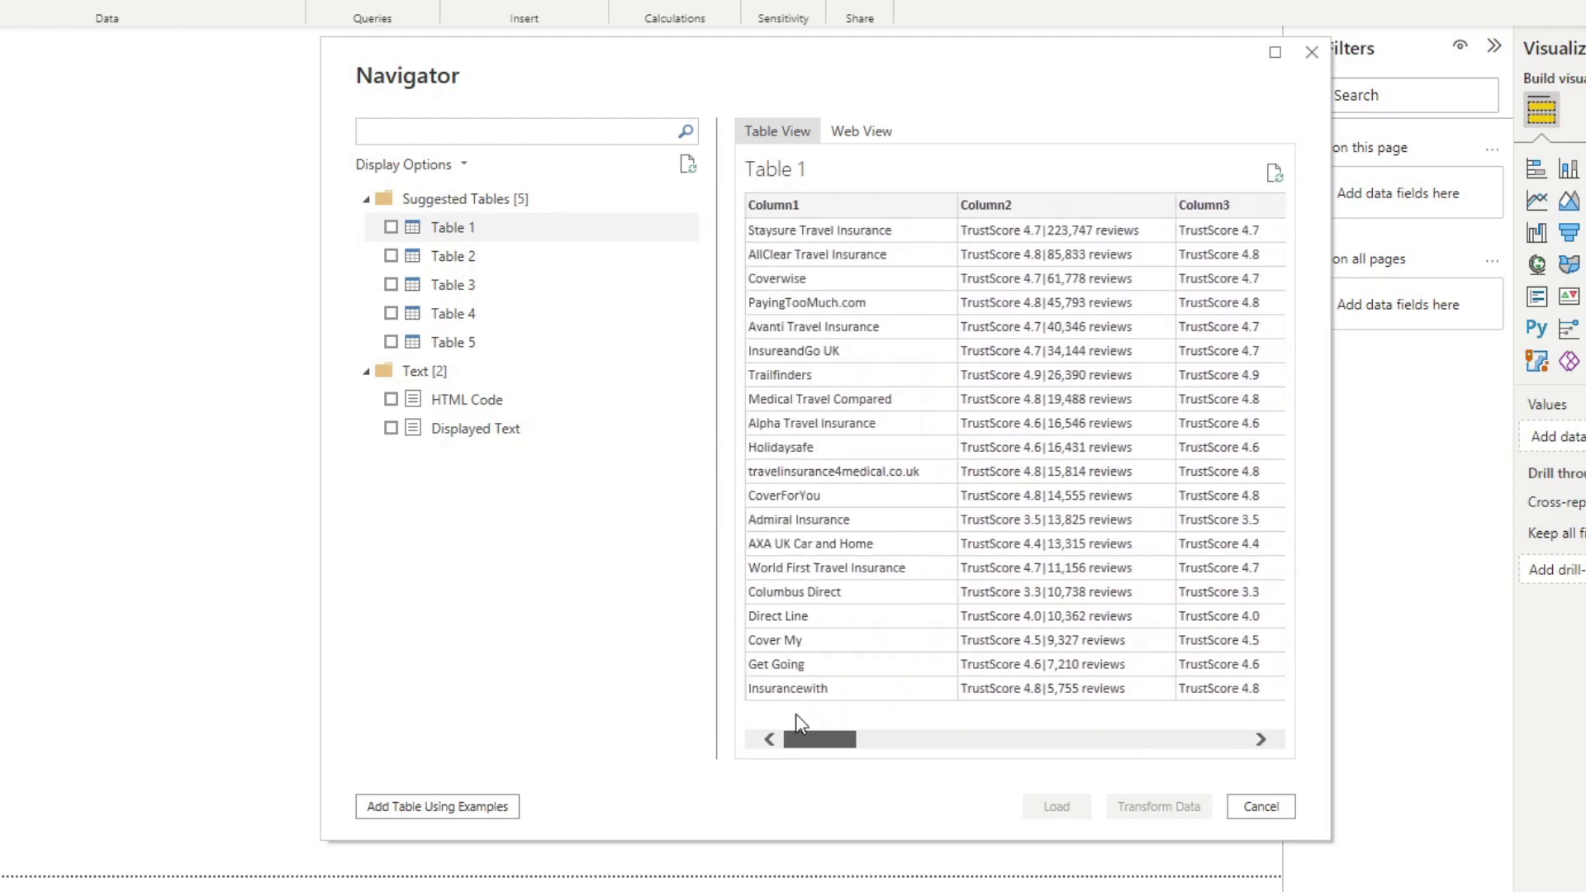
Step: Compare Tables 2 to 5, then tick Table 1 for import
click(488, 261)
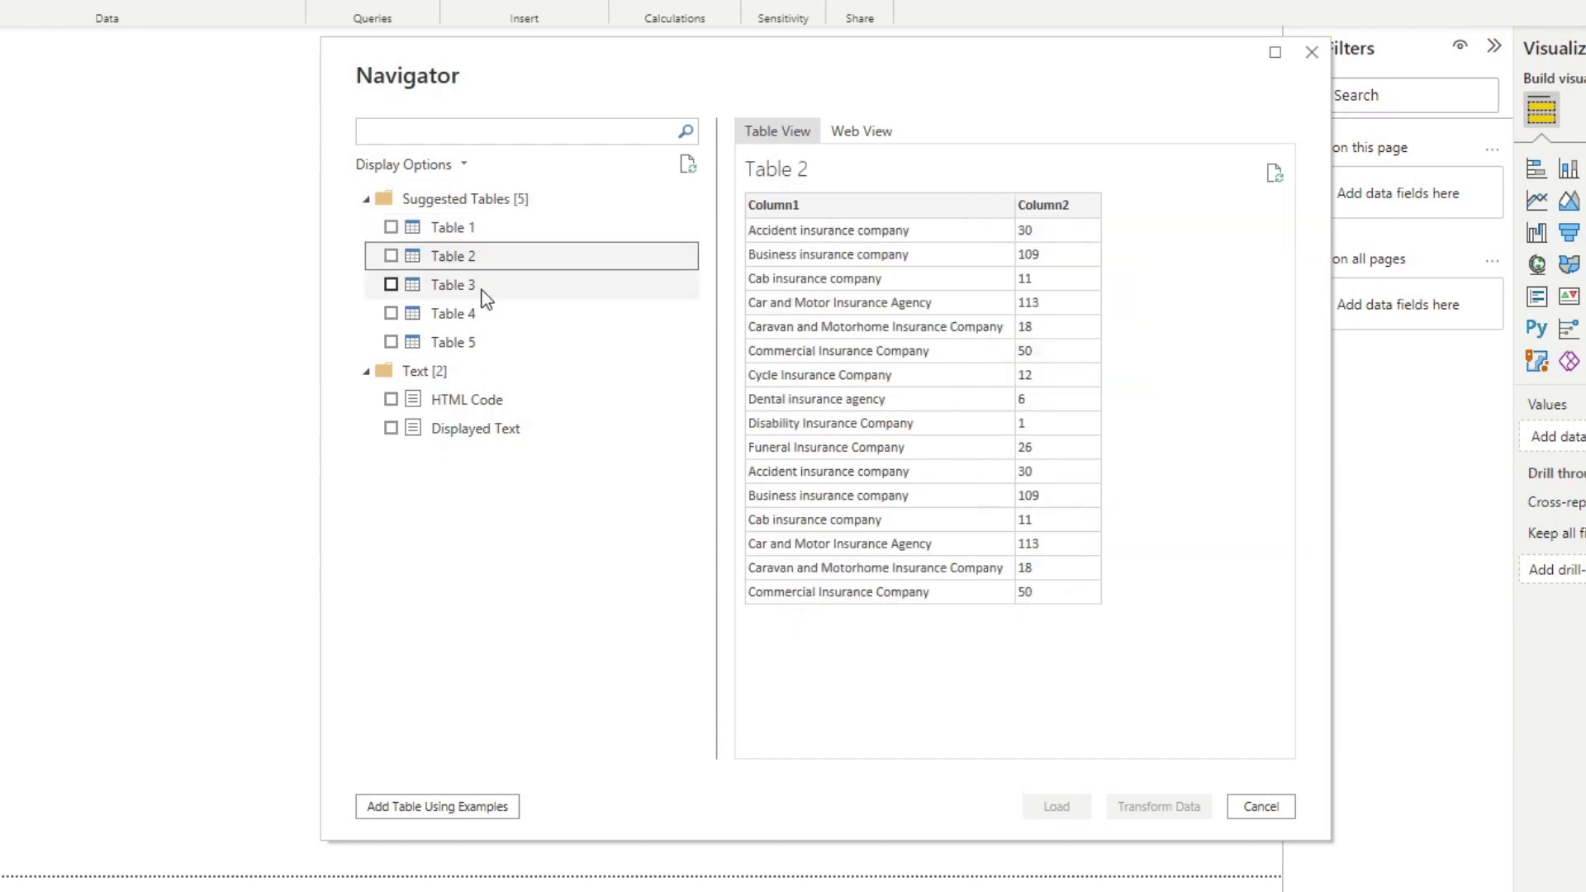
click(485, 288)
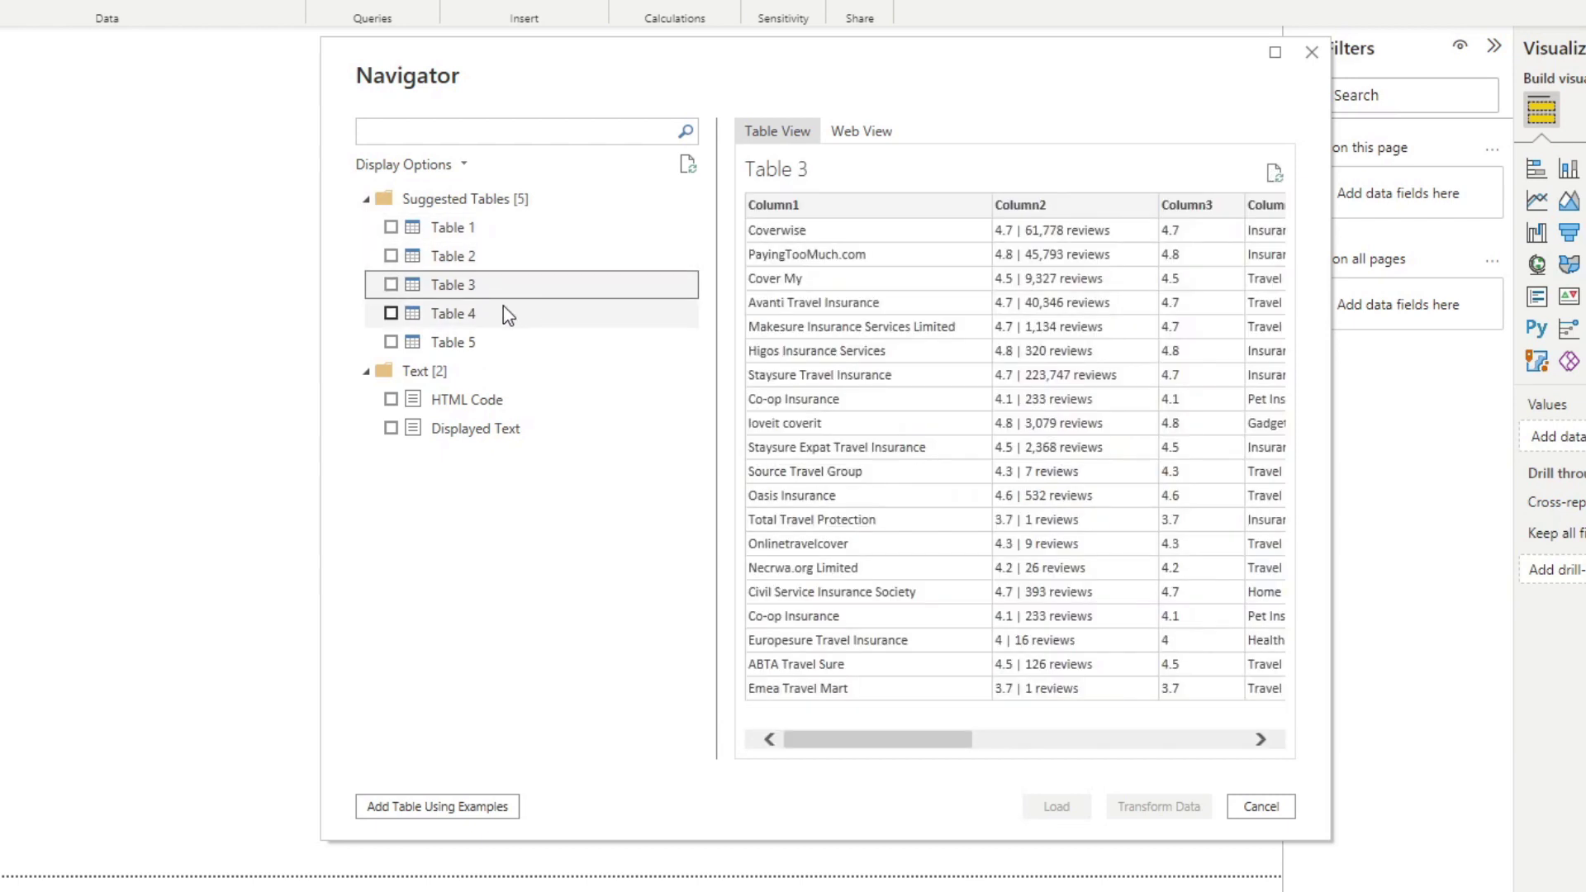
click(508, 320)
click(498, 342)
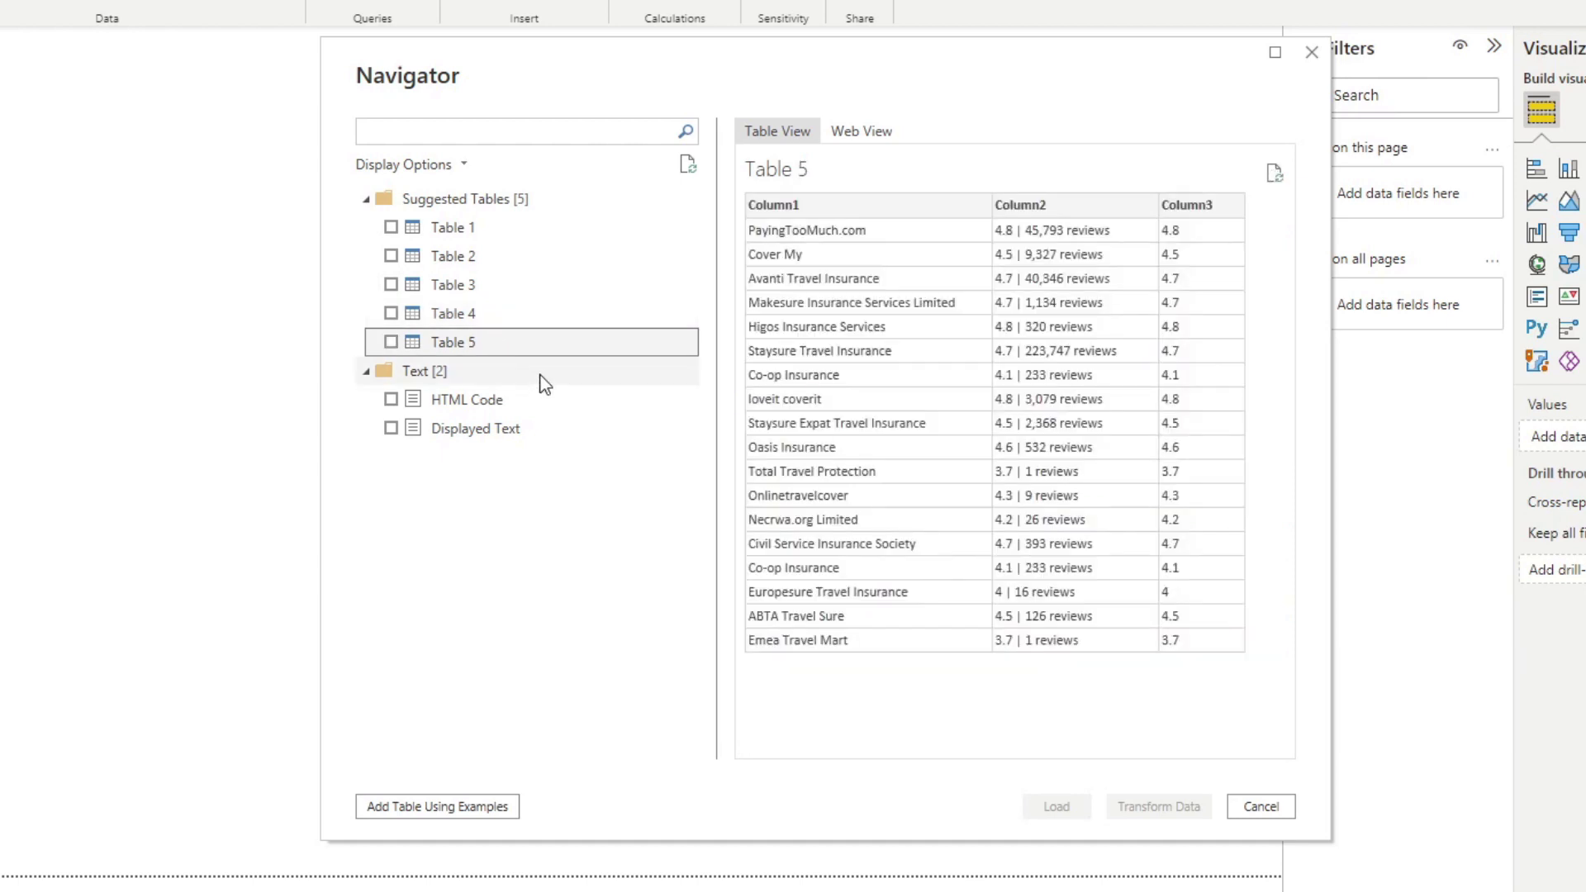
click(510, 225)
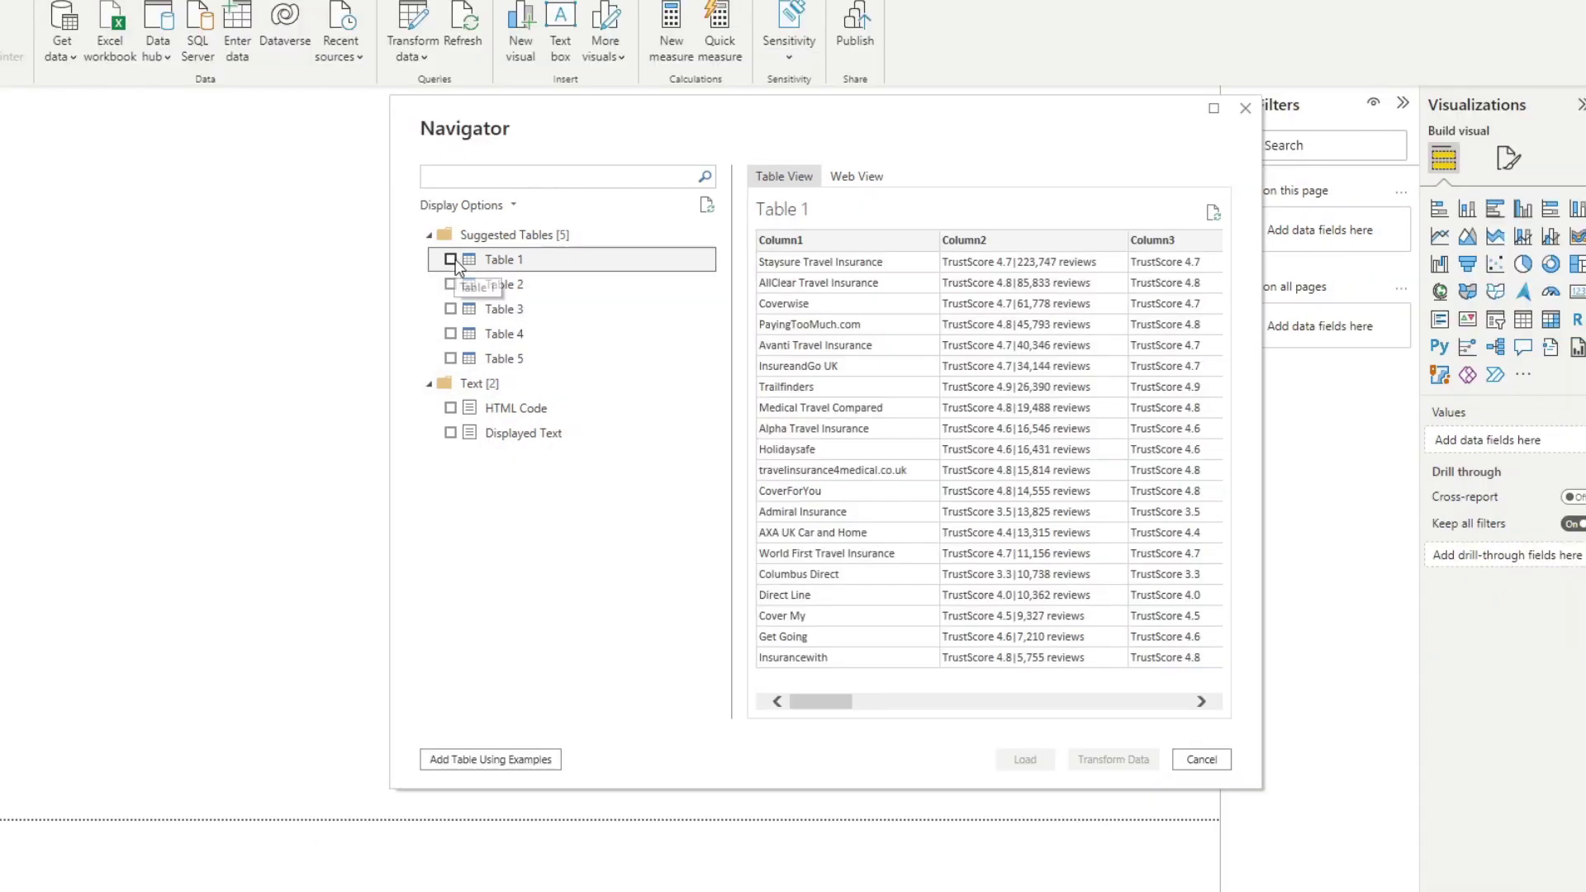
click(451, 259)
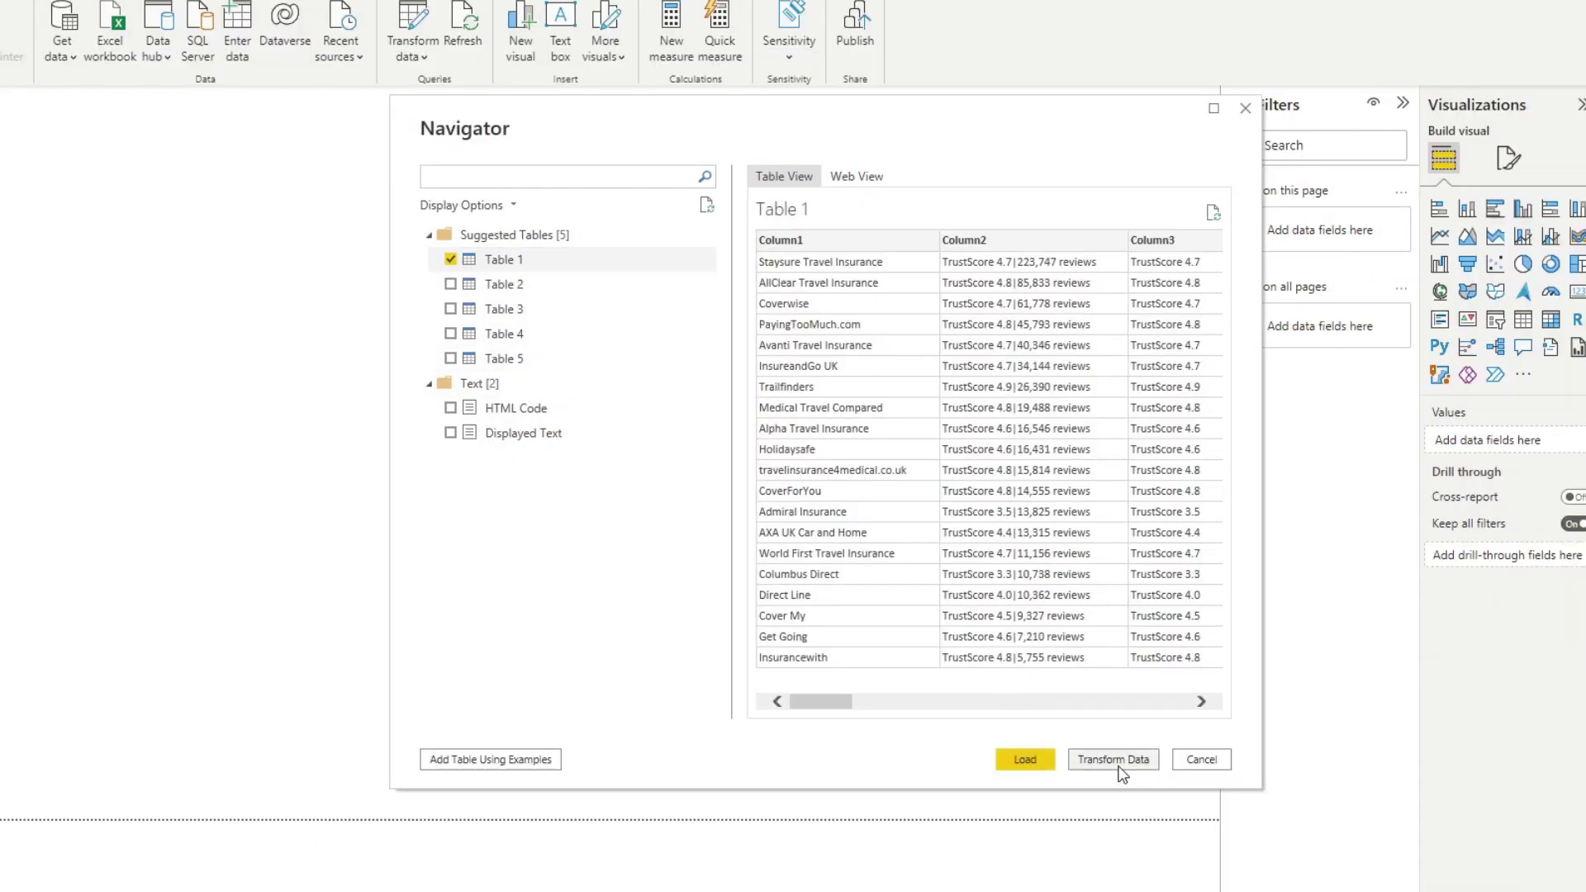
Step: Open Table 1 in Power Query Editor and rename the query 'Best Travel Insurance'
click(1120, 767)
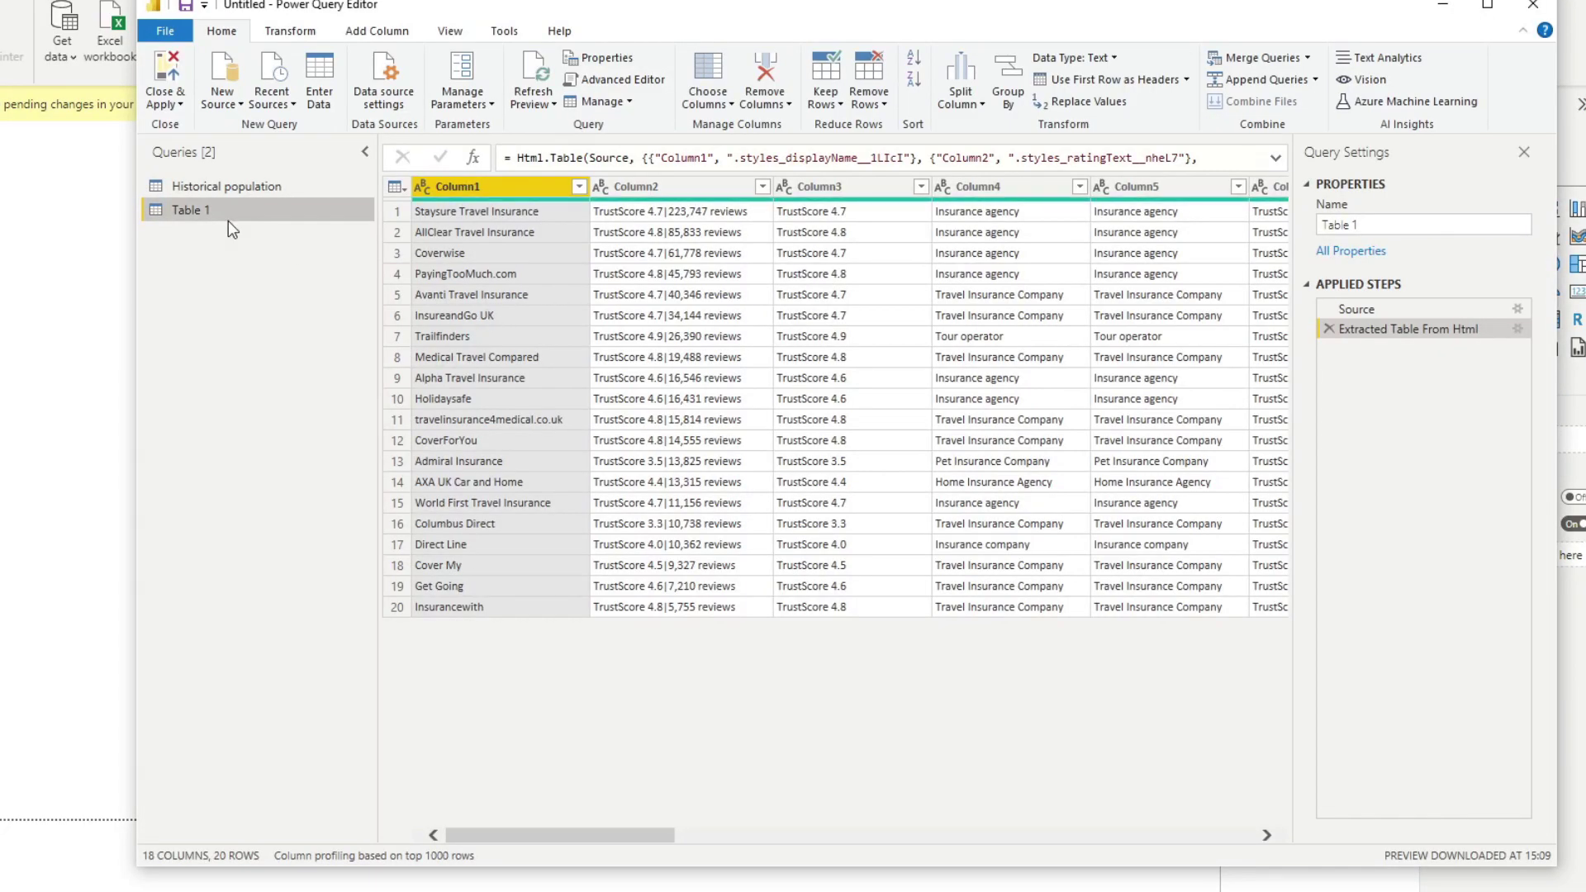
double_click(213, 211)
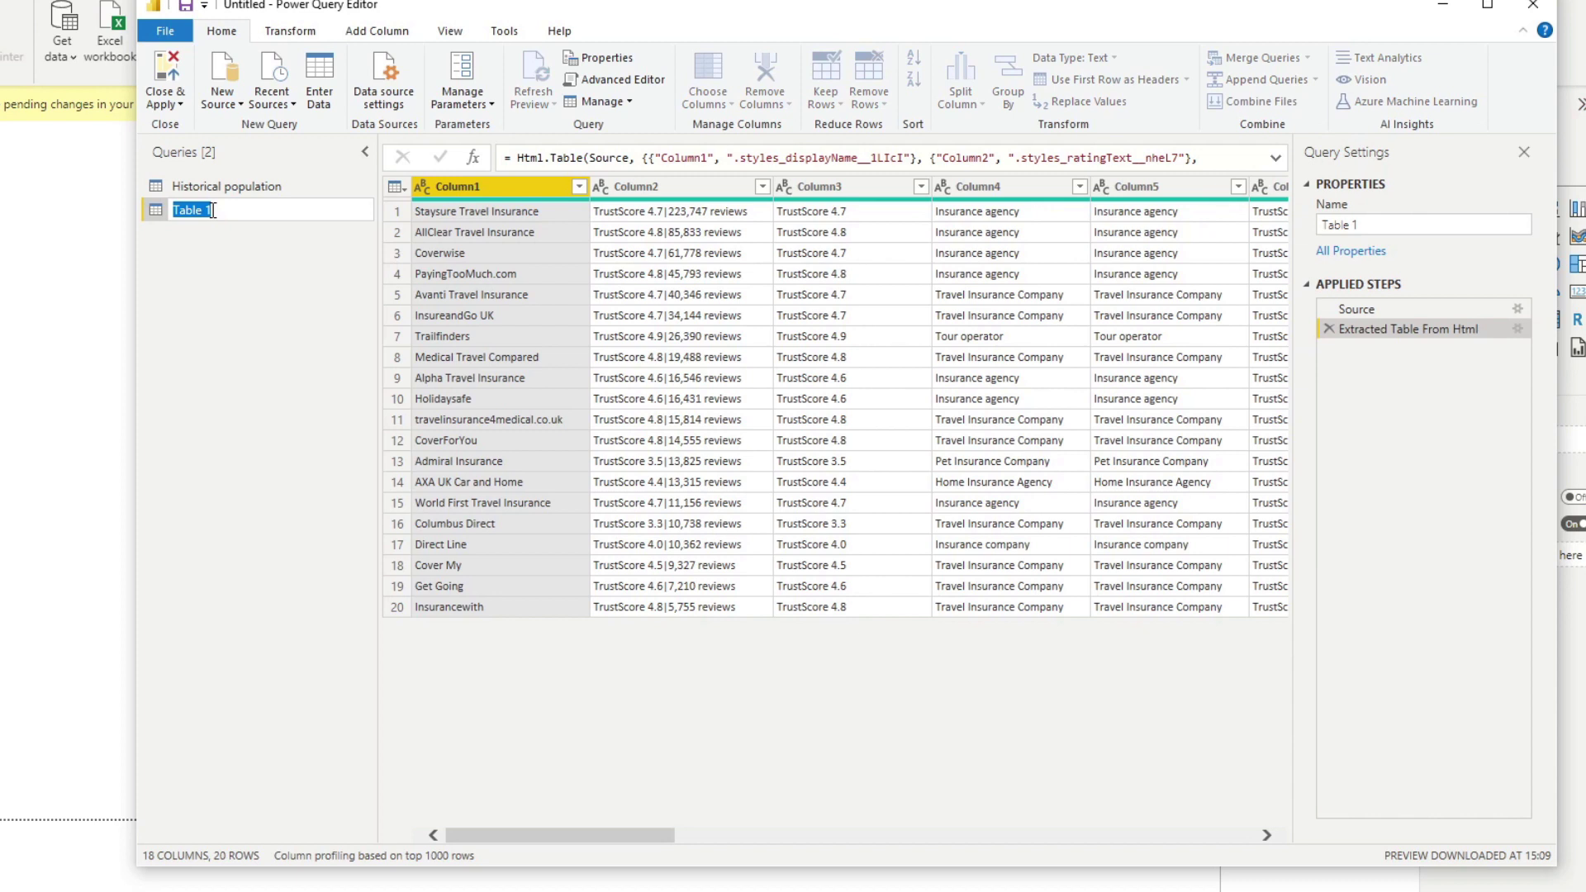
text(Best Travel Insurance)
key(Return)
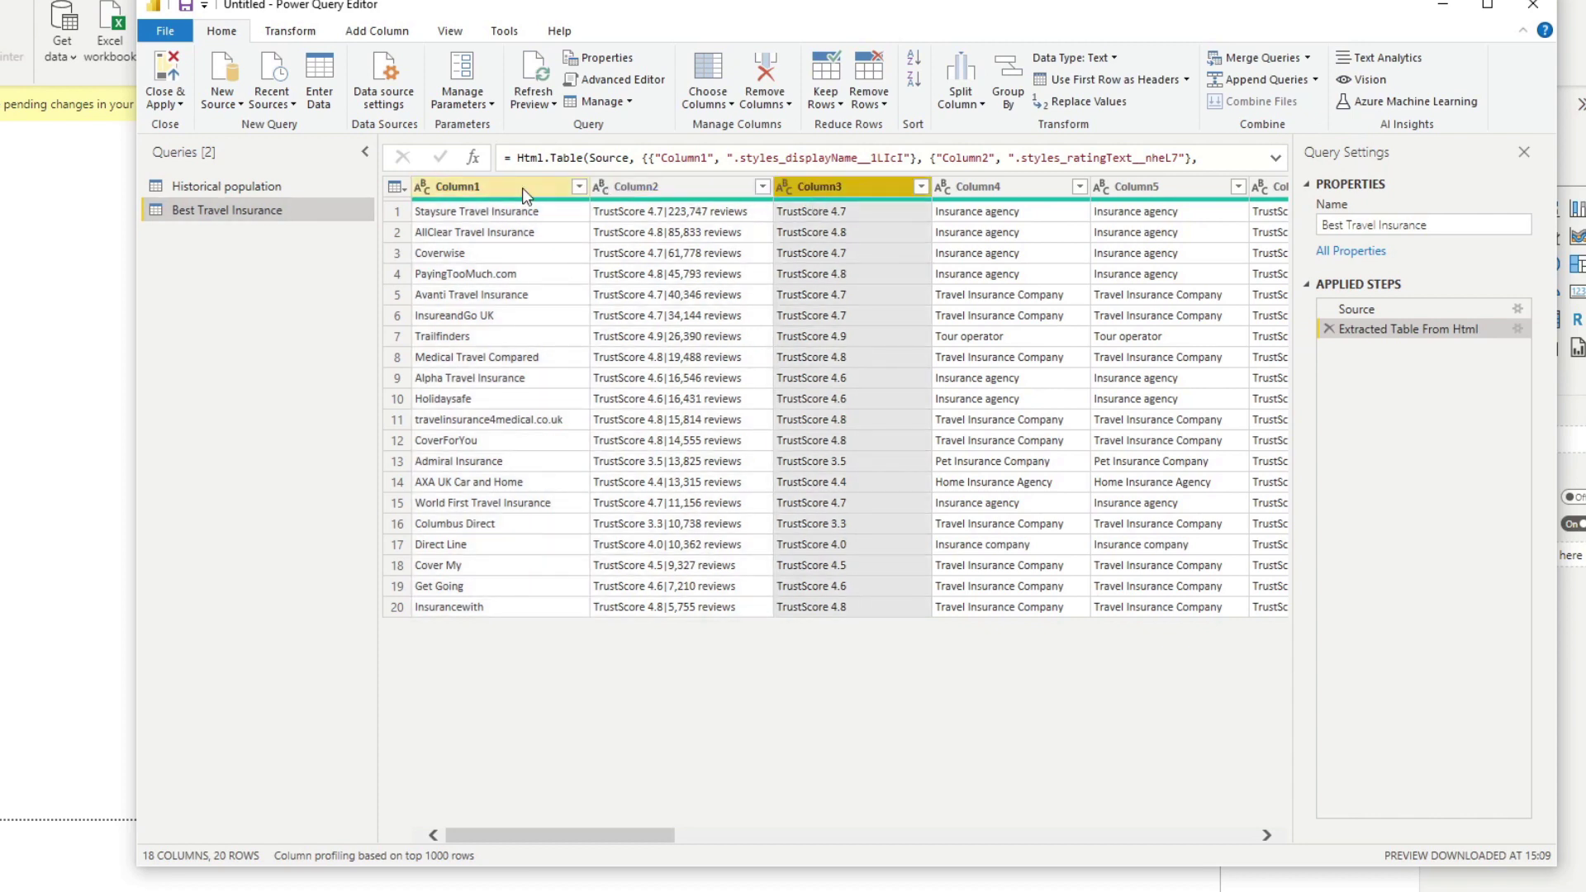
drag(596, 836, 541, 849)
click(695, 186)
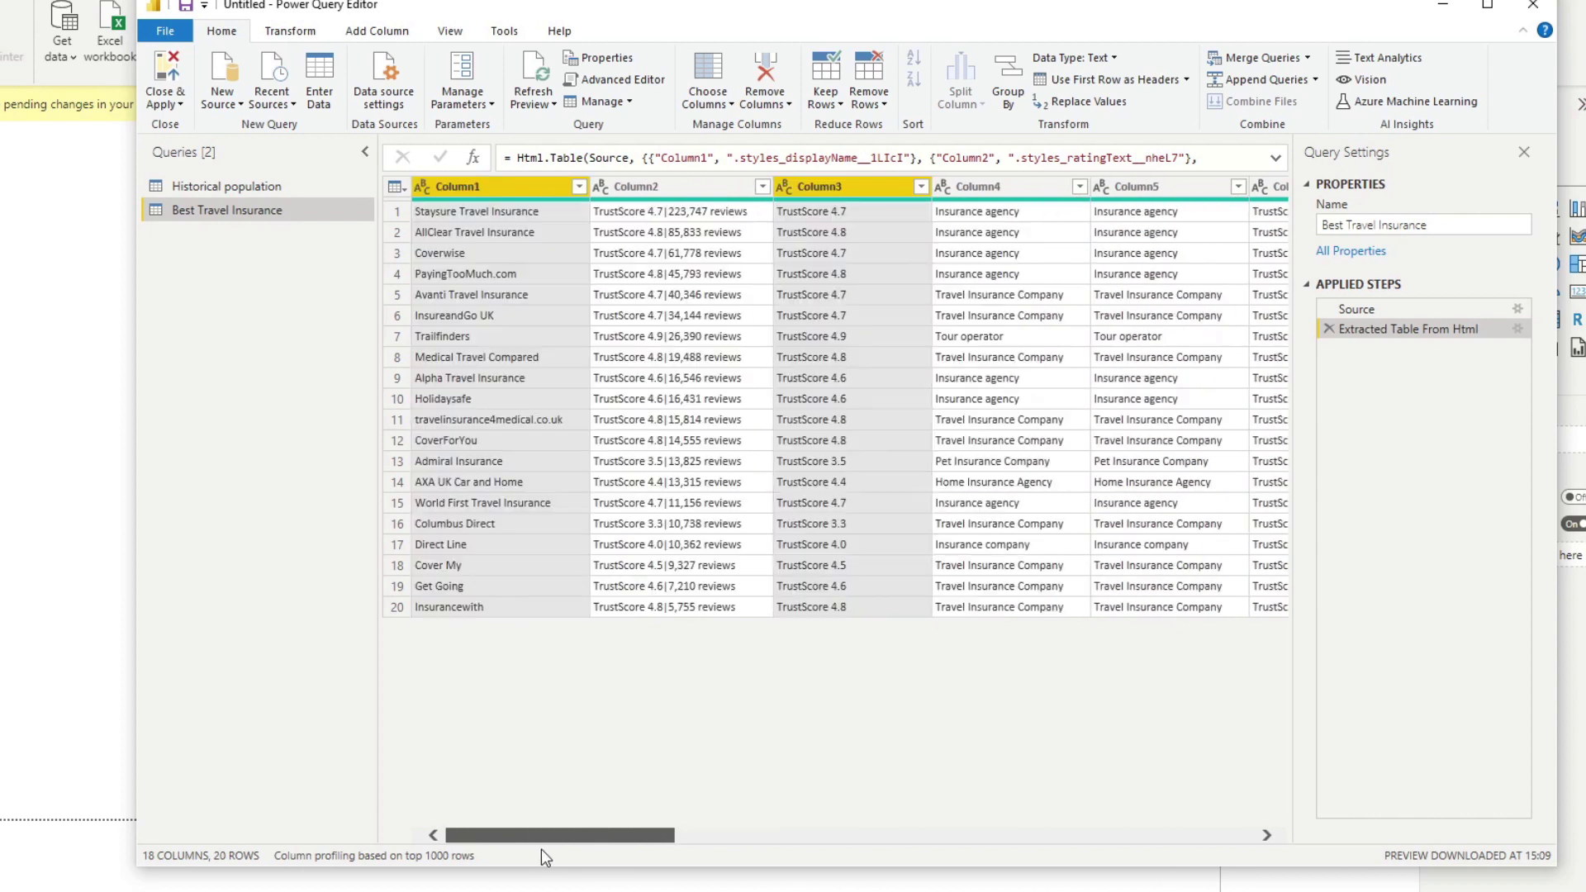
Step: Split Column2 by the custom delimiter '|' into Column2.1 and Column2.2
right_click(691, 191)
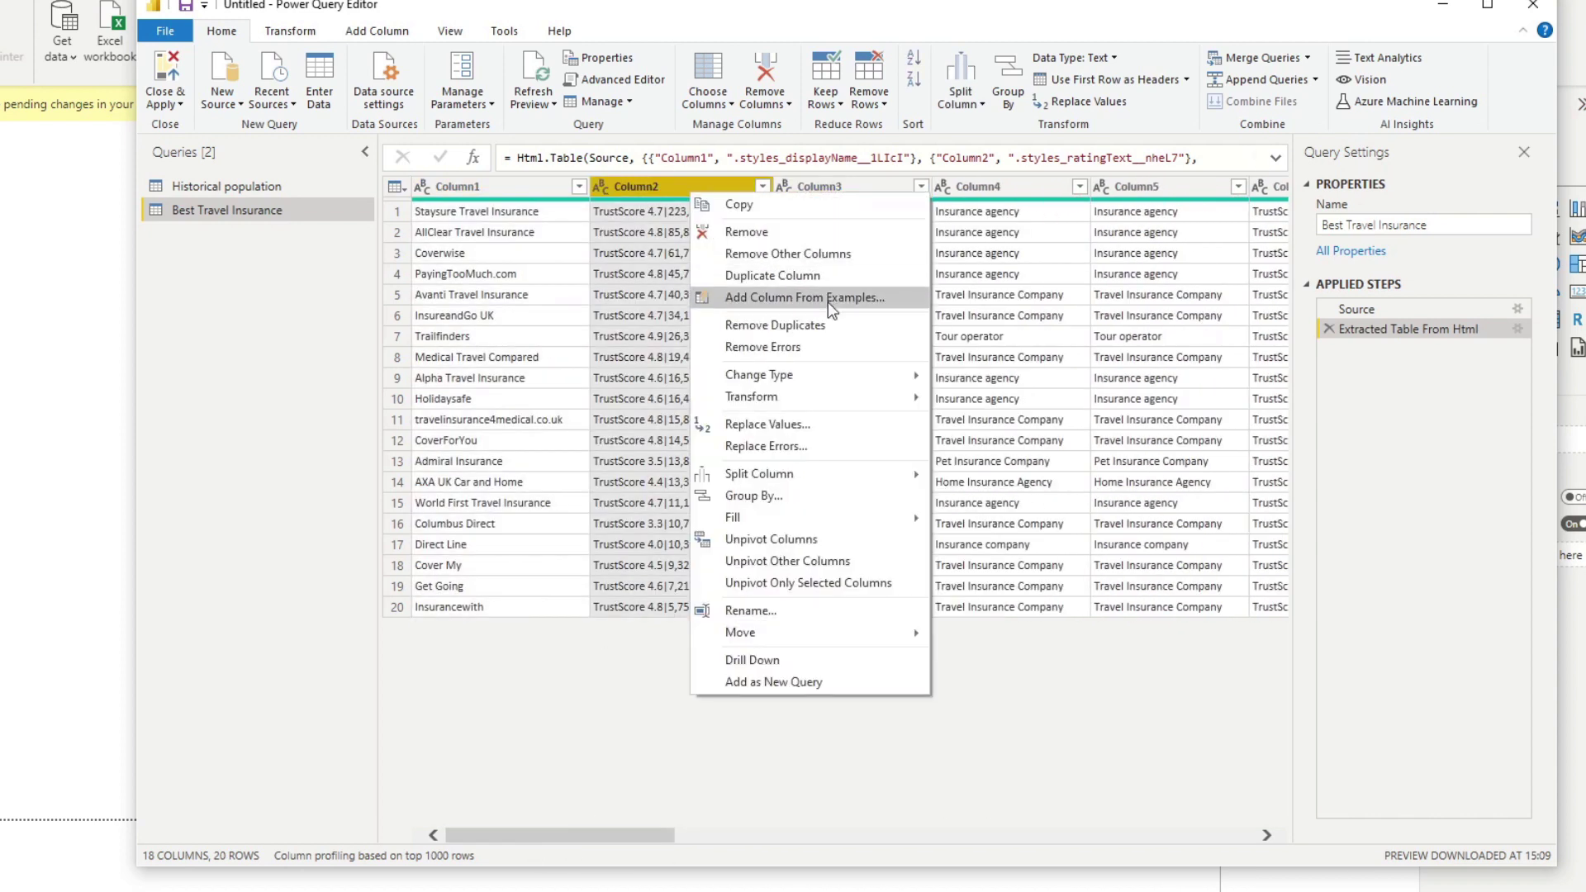
mouse_move(848, 478)
click(995, 474)
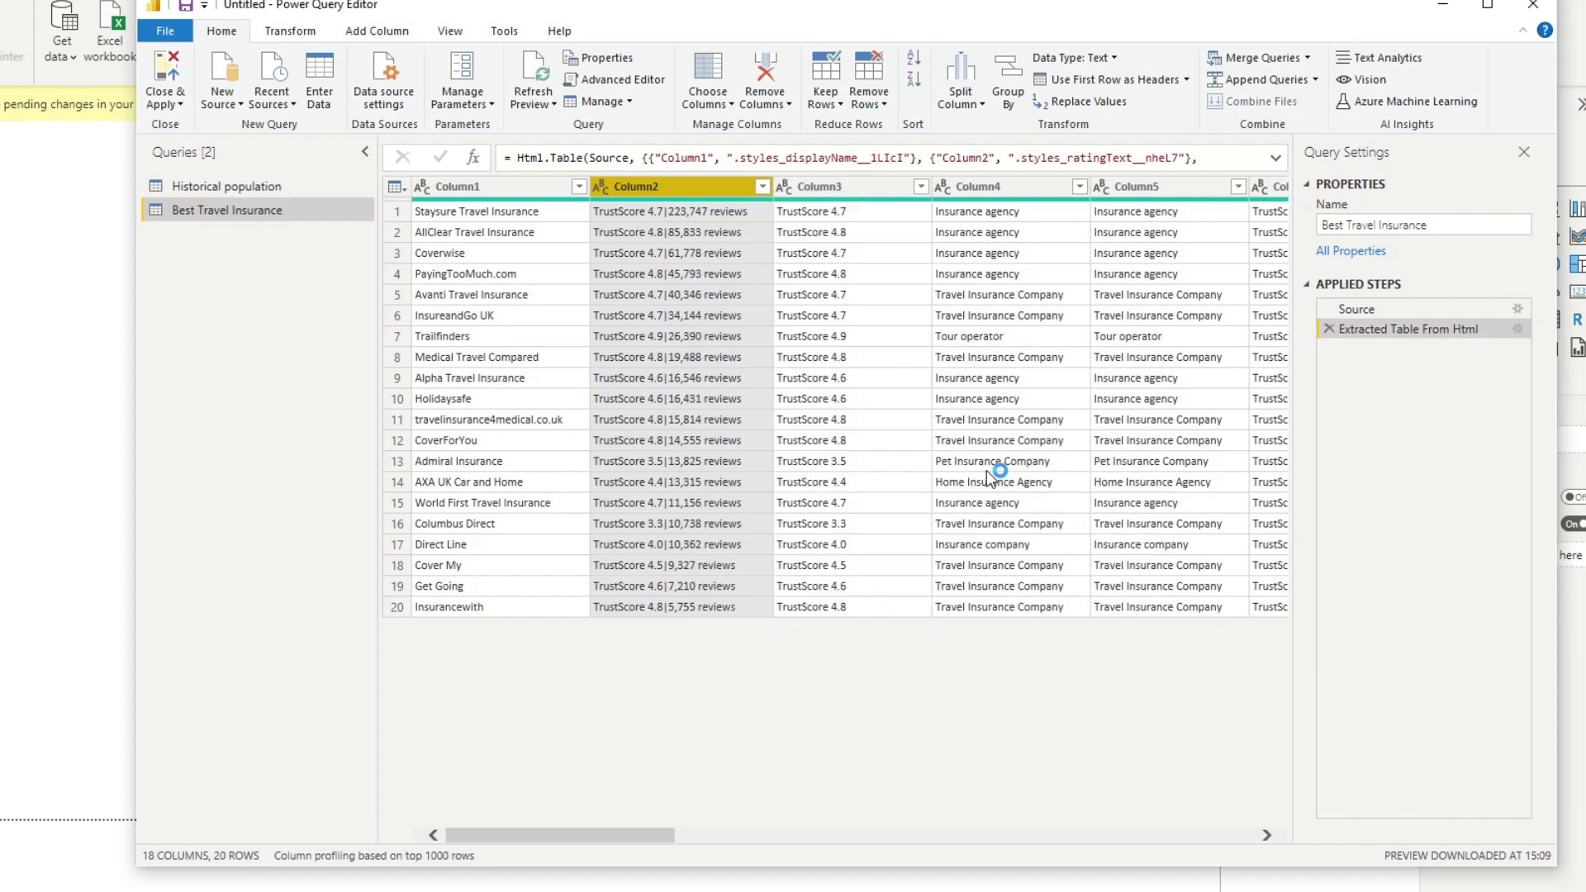
click(634, 524)
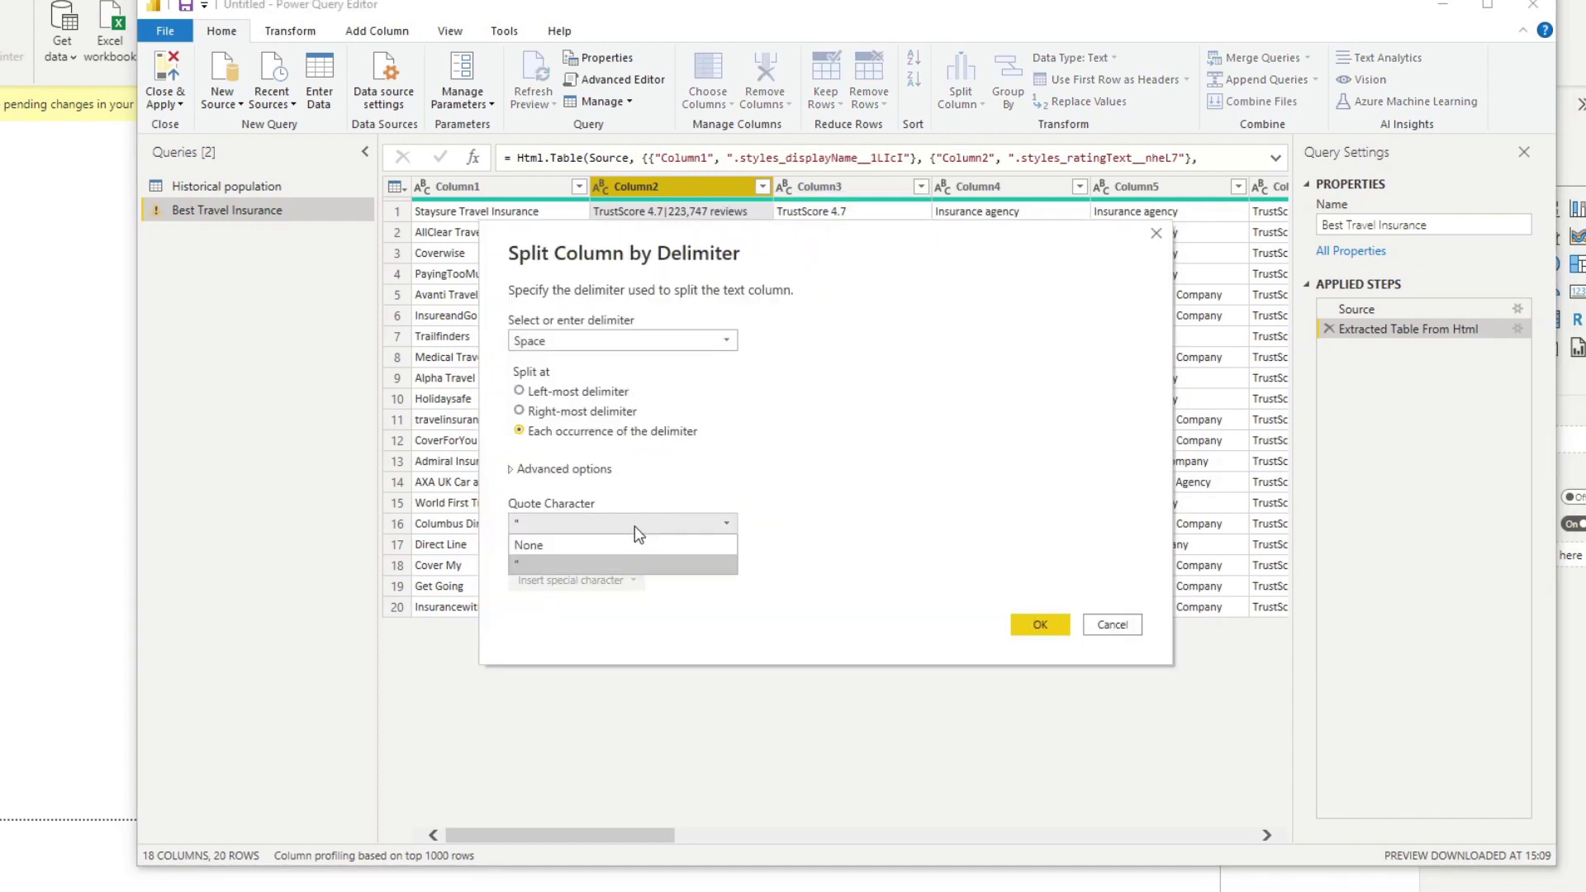
click(636, 529)
click(575, 335)
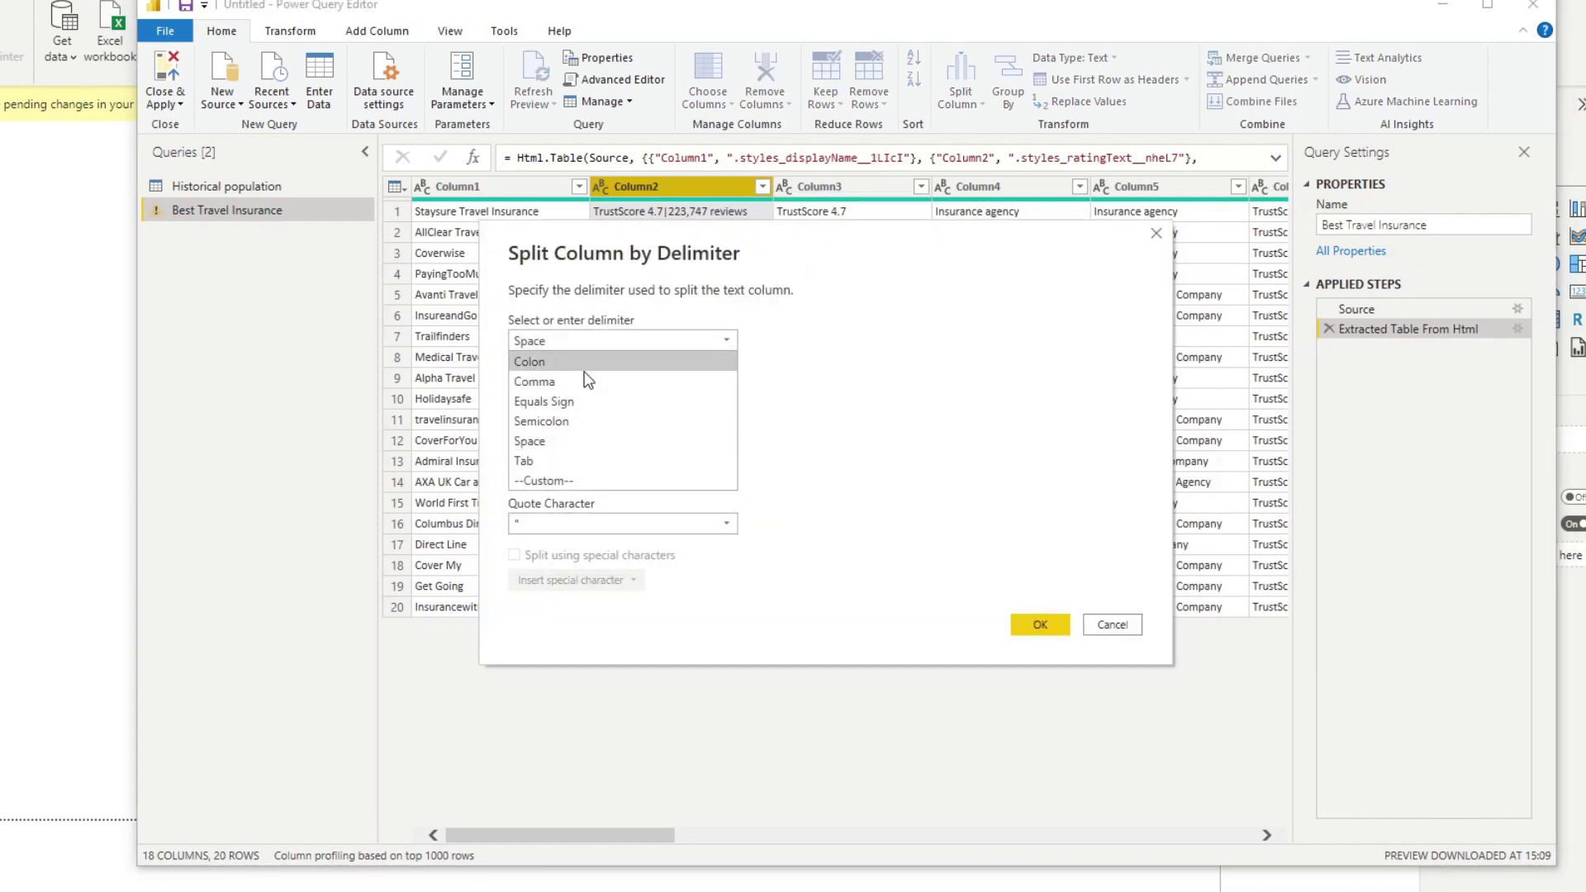
key(Escape)
click(590, 474)
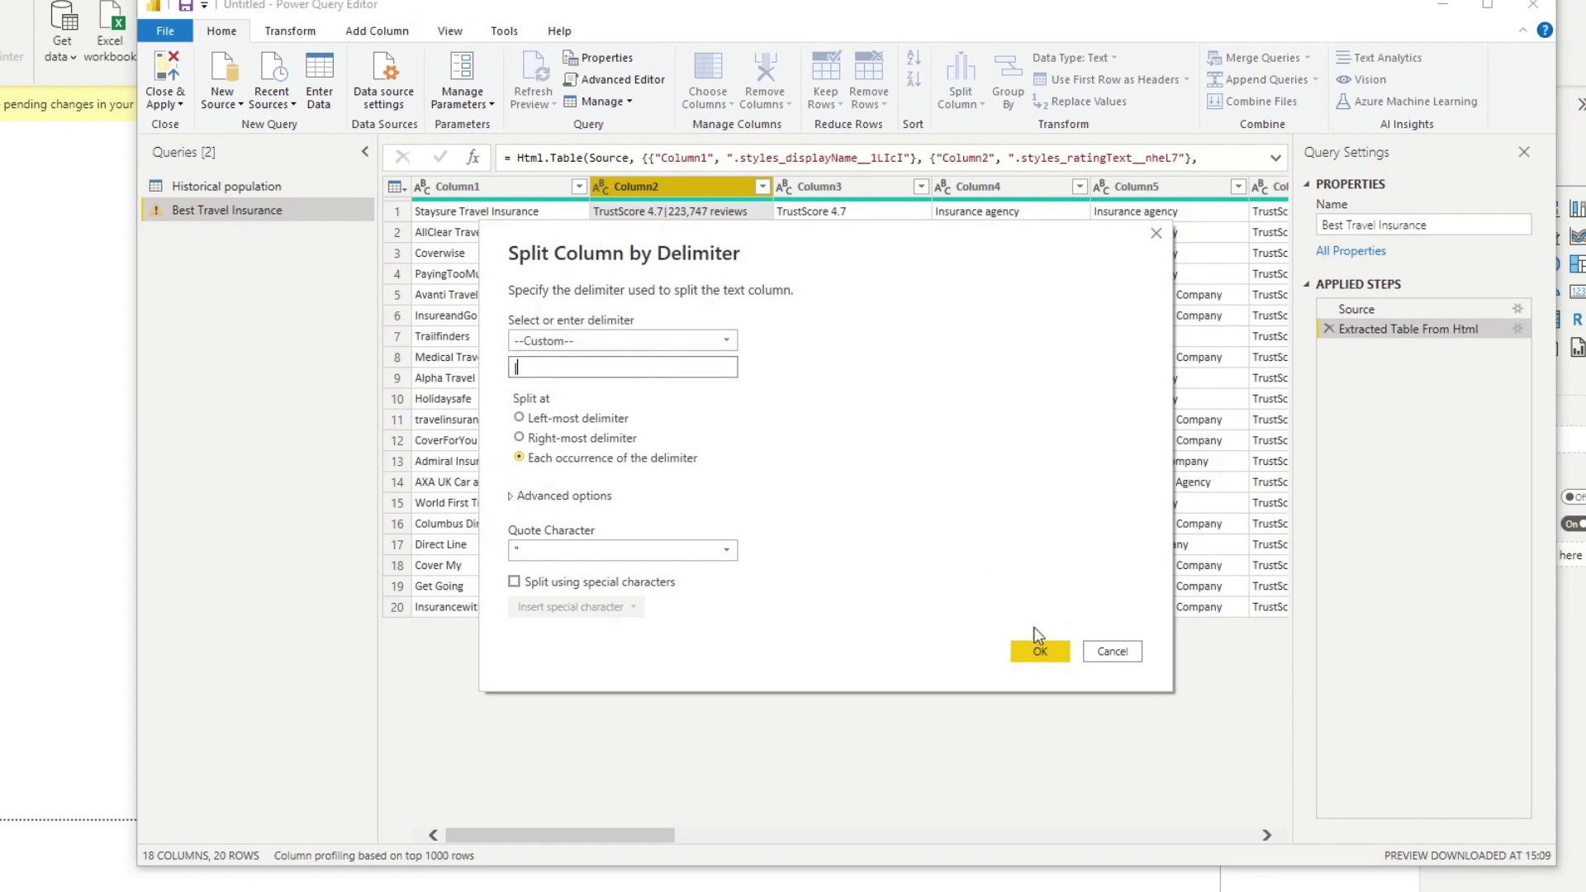
click(1039, 651)
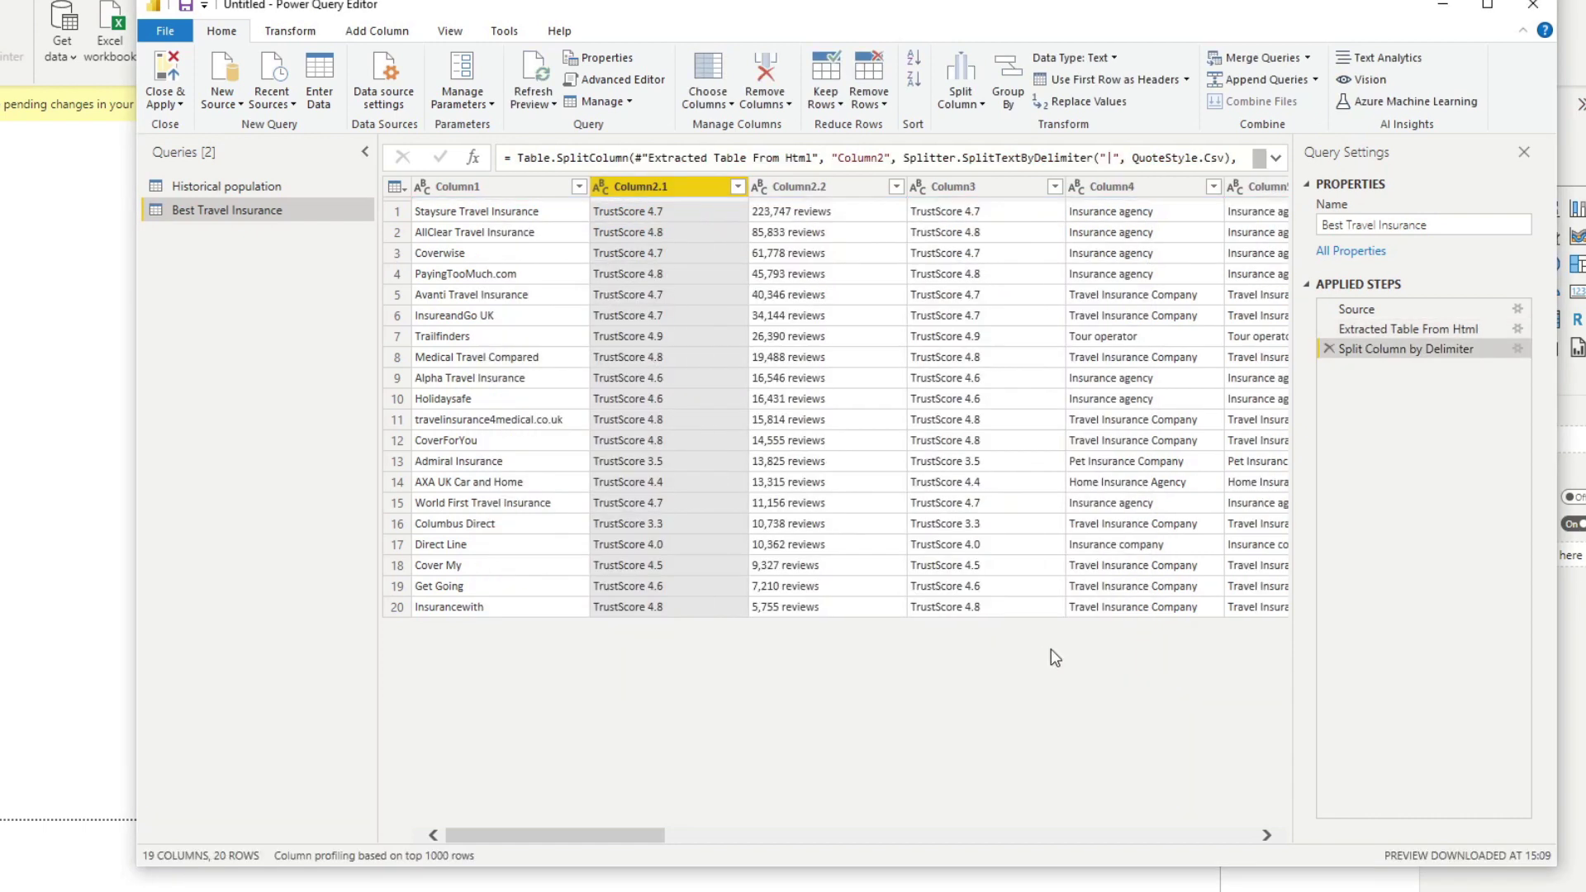
Step: Remove ' reviews' from Column2.2 and 'TrustScore ' from Column2.1, leaving bare numbers
right_click(799, 188)
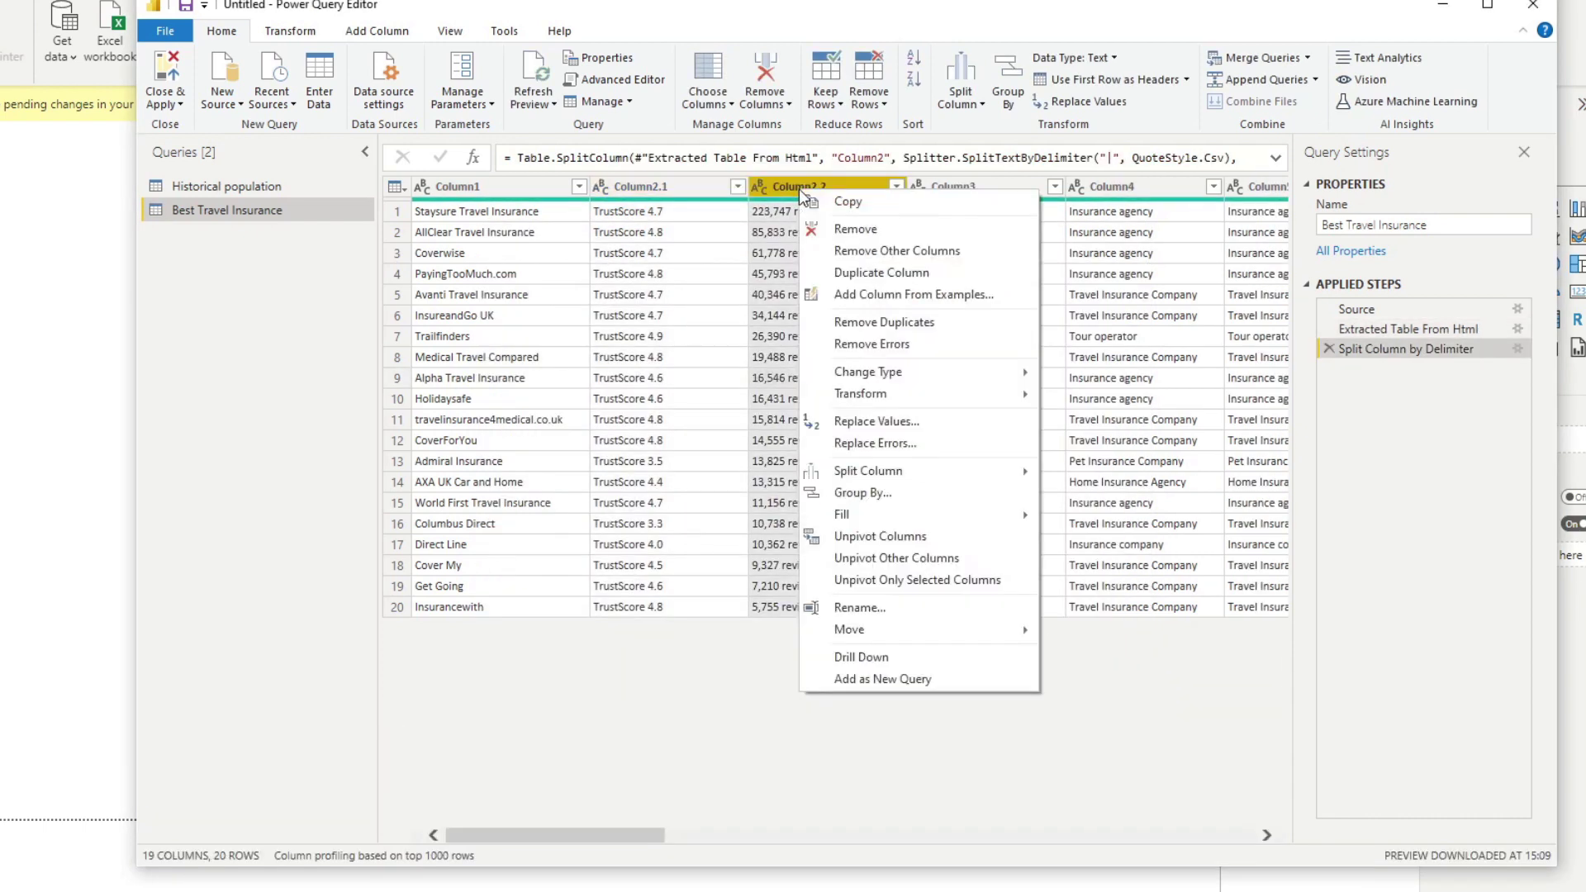
click(927, 421)
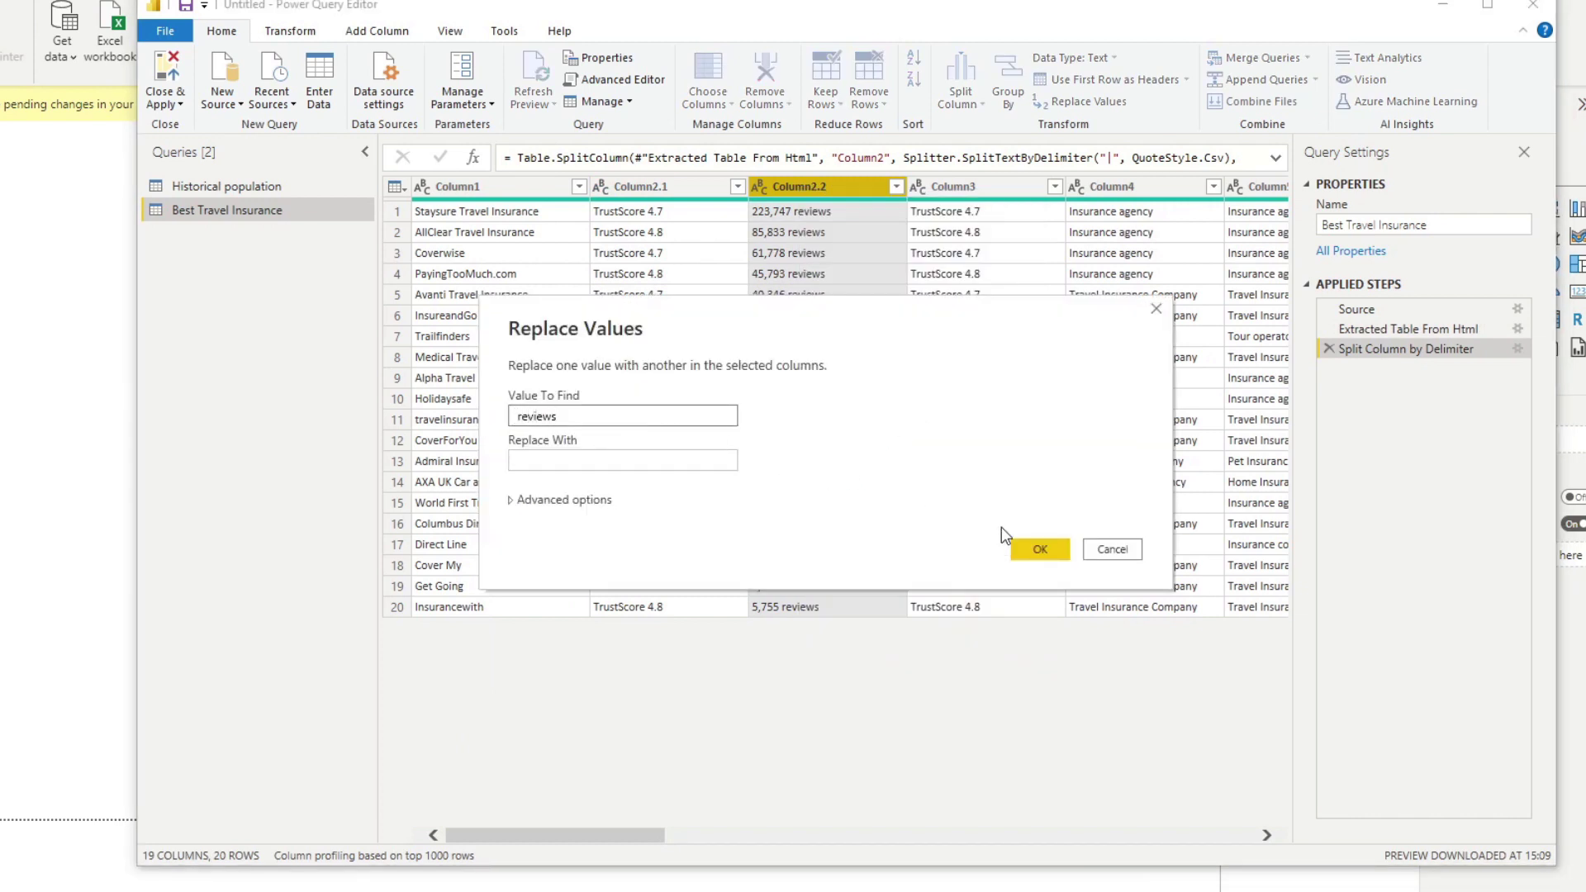
click(1042, 551)
right_click(699, 190)
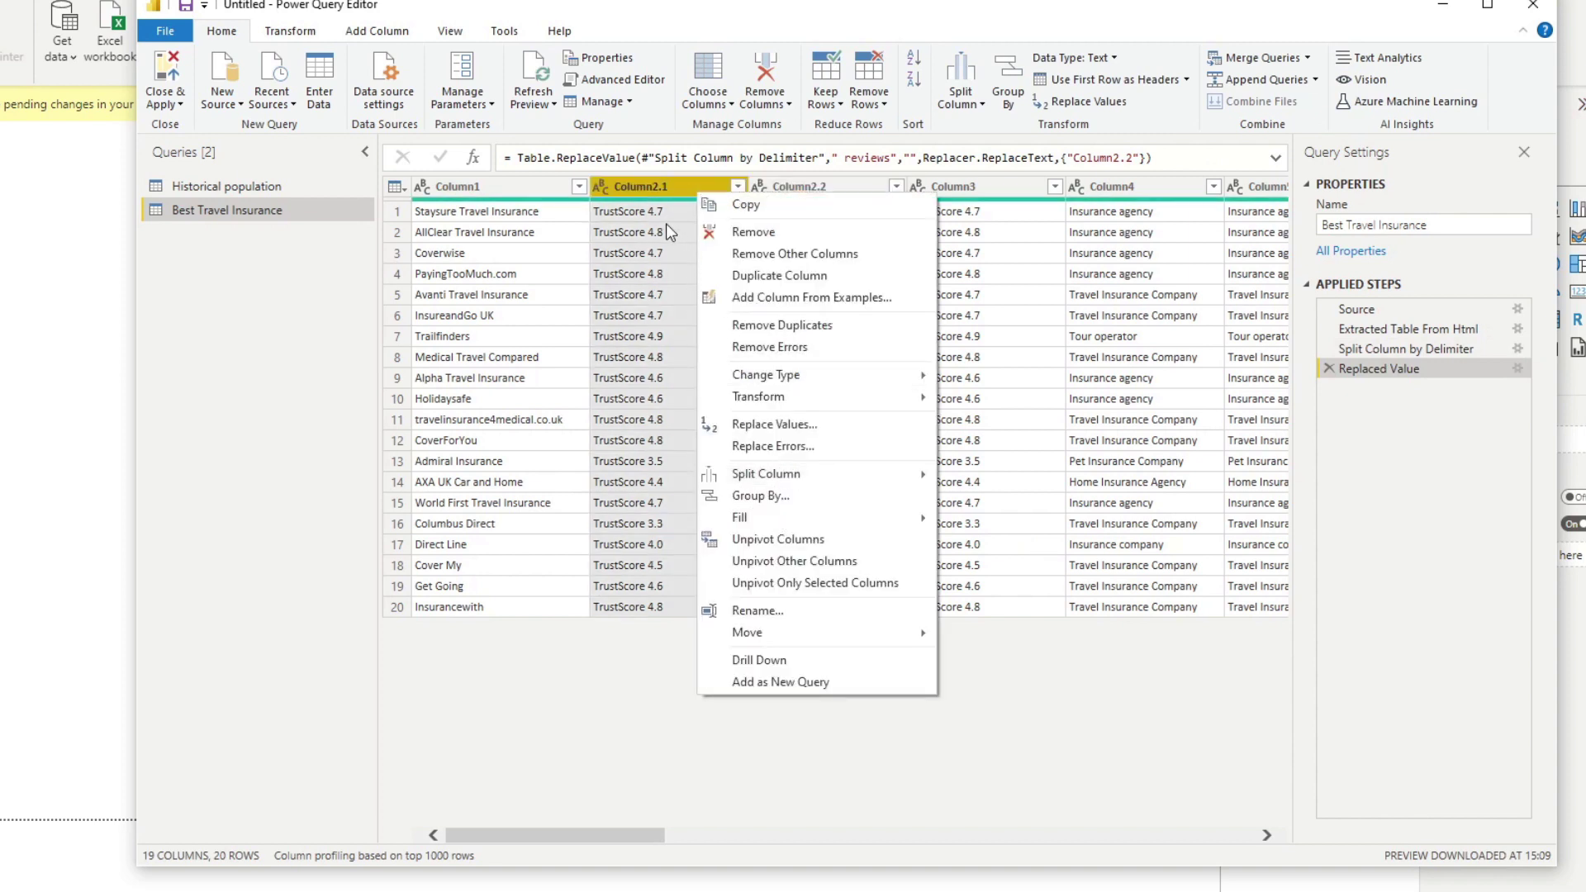
right_click(664, 218)
click(715, 280)
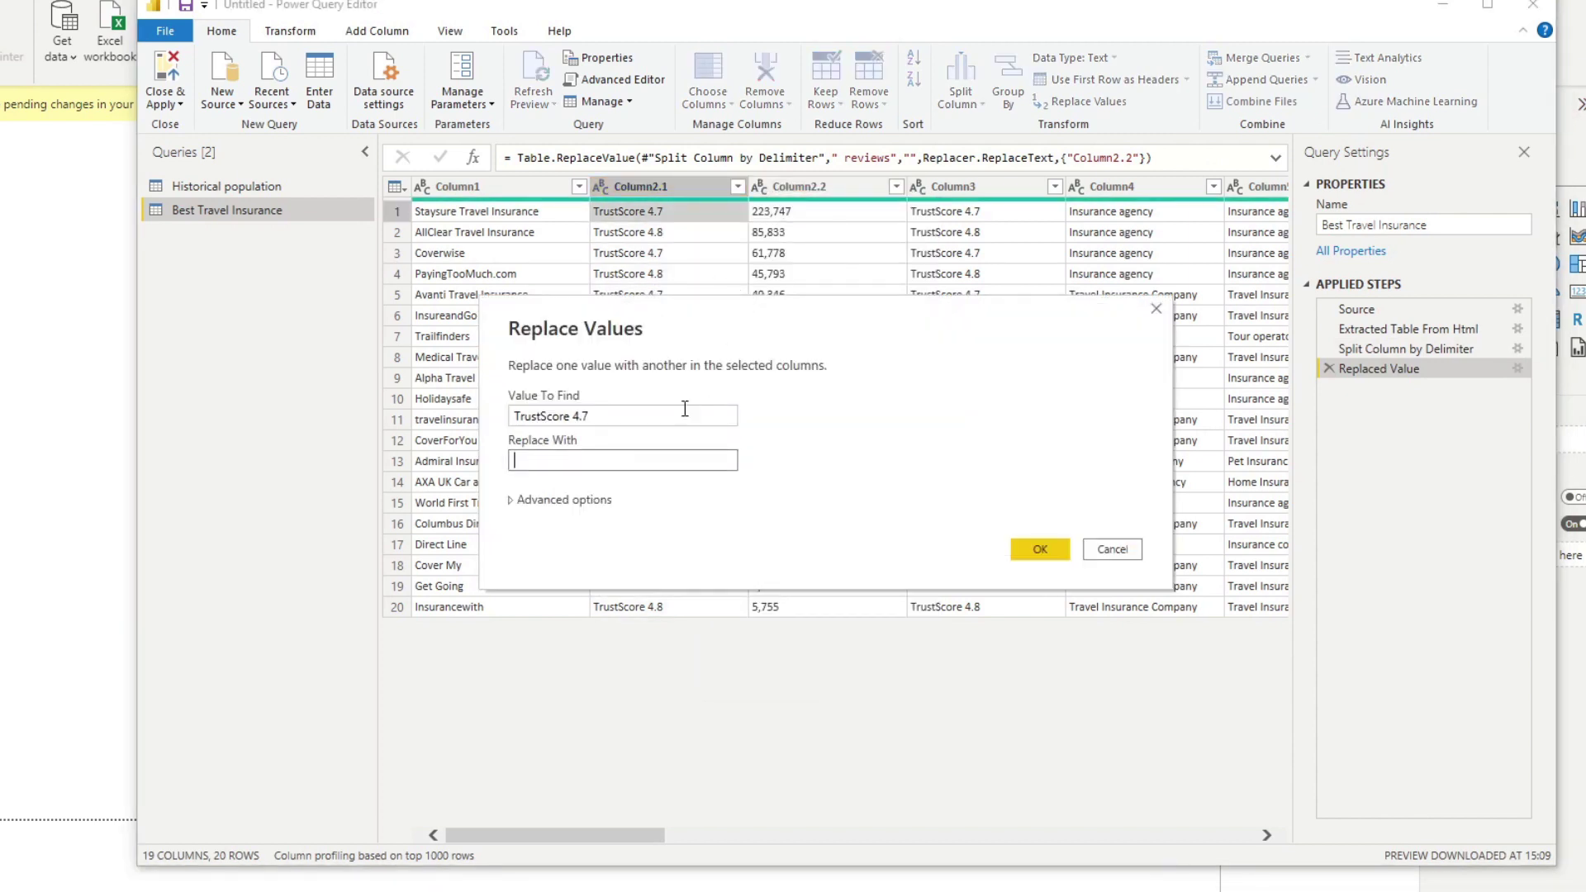
double_click(579, 415)
key(BackSpace)
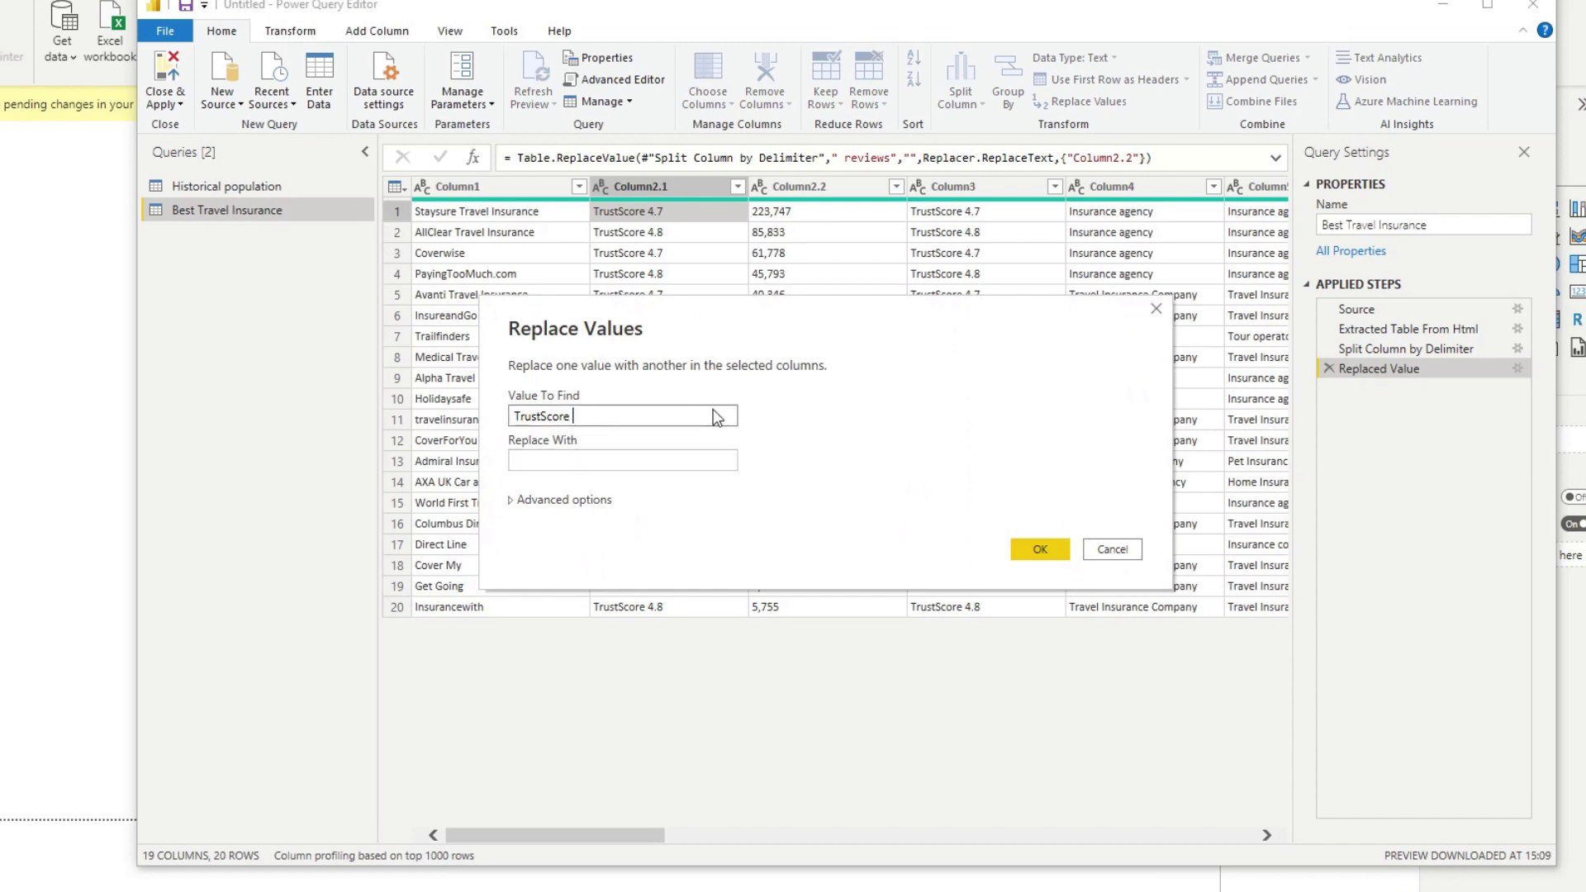
click(1033, 552)
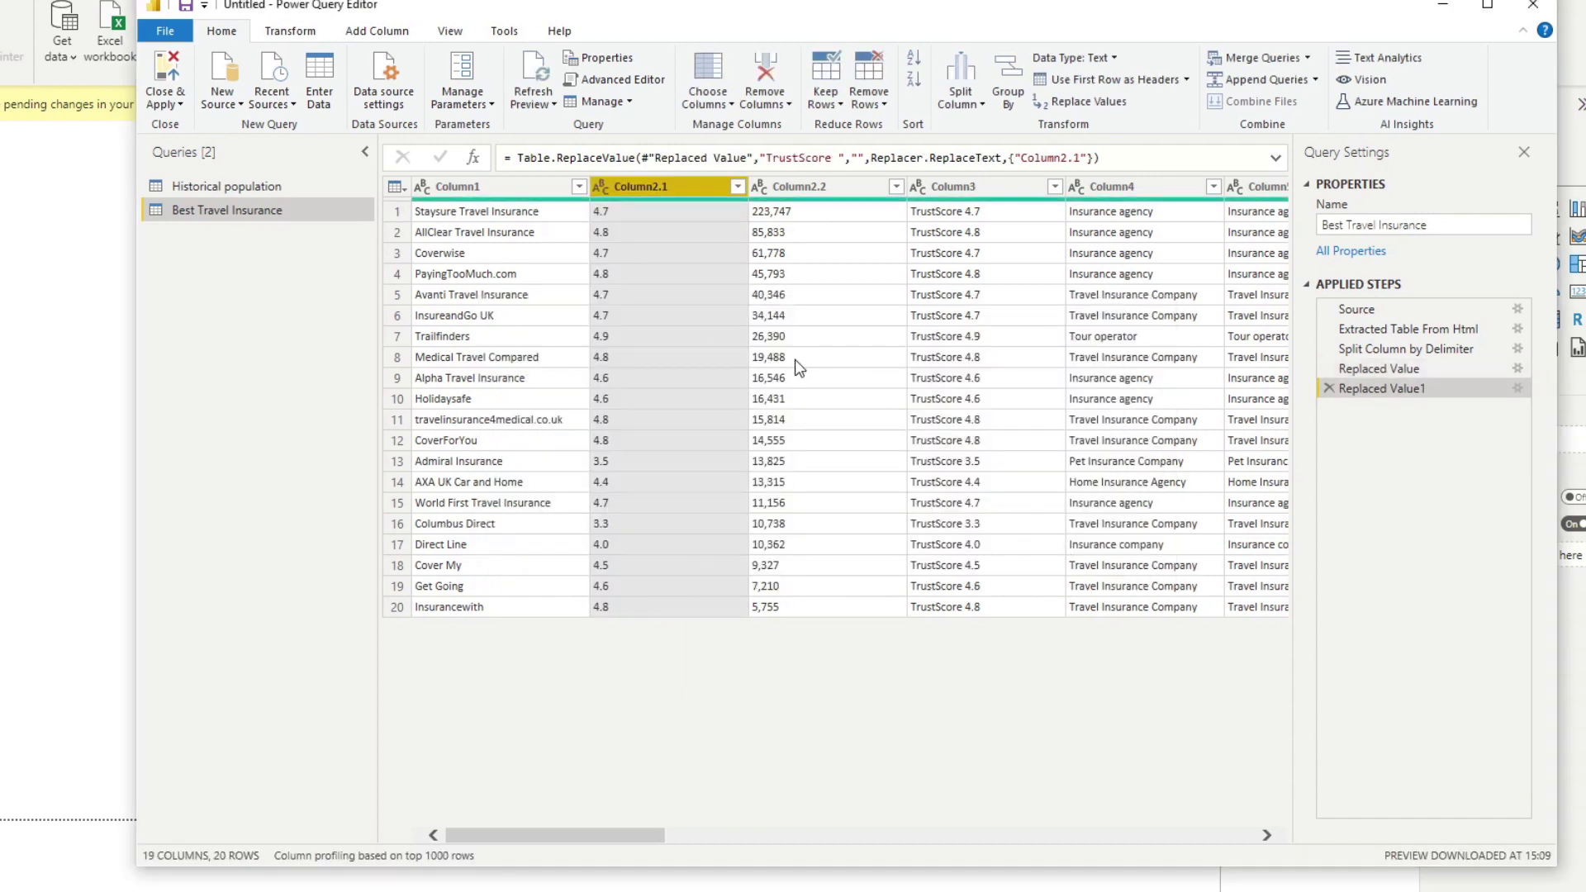
Step: Detect data types for Column1, Column2.1 and Column2.2
click(754, 188)
ctrl+click(681, 192)
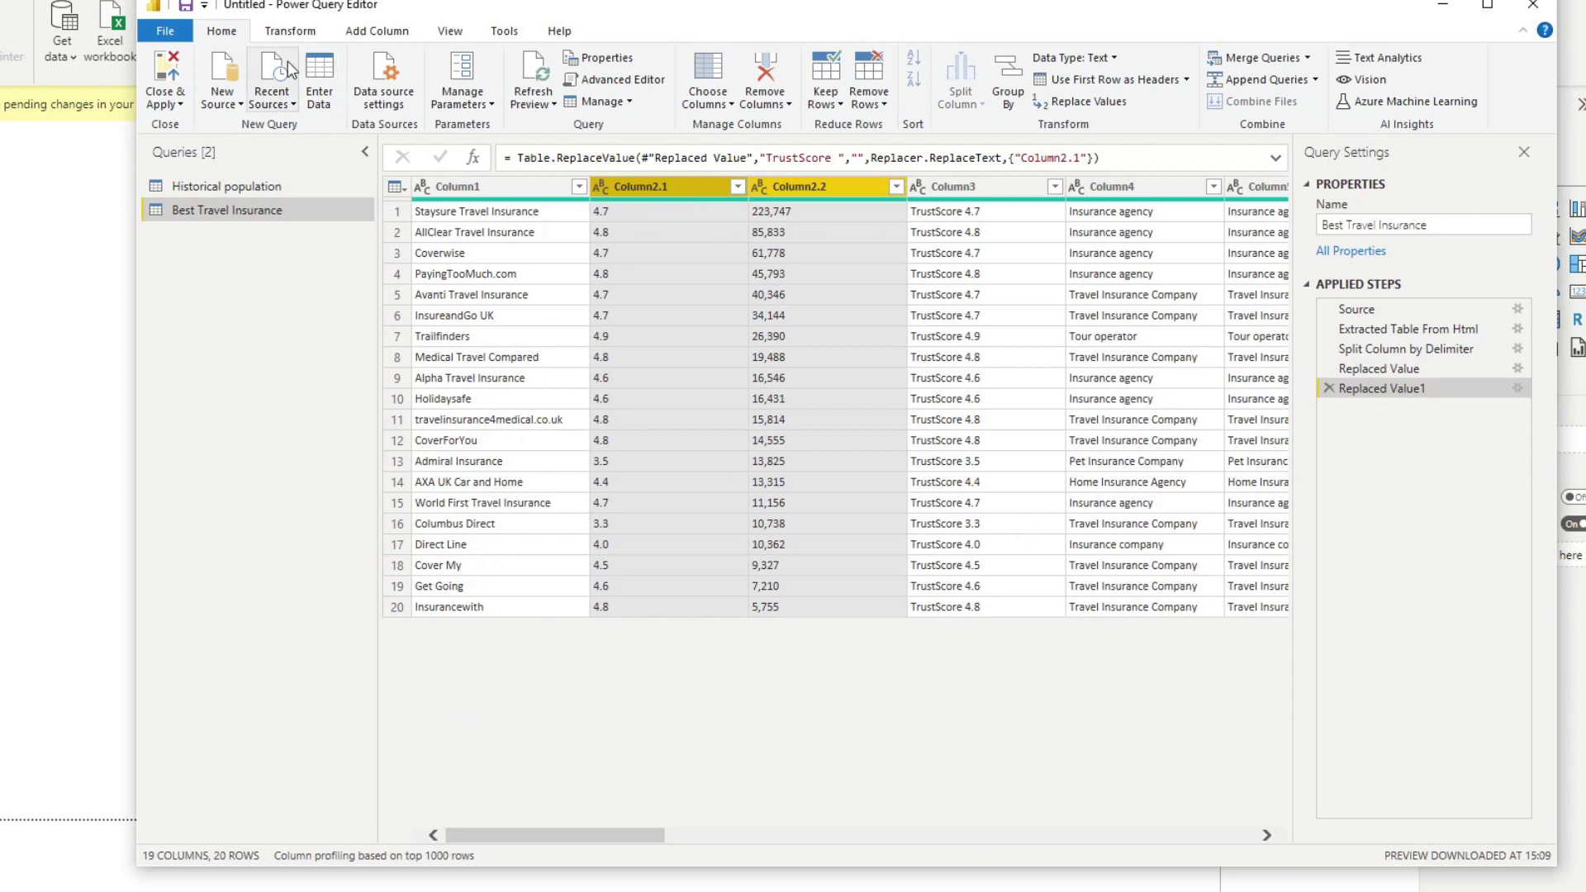
click(290, 31)
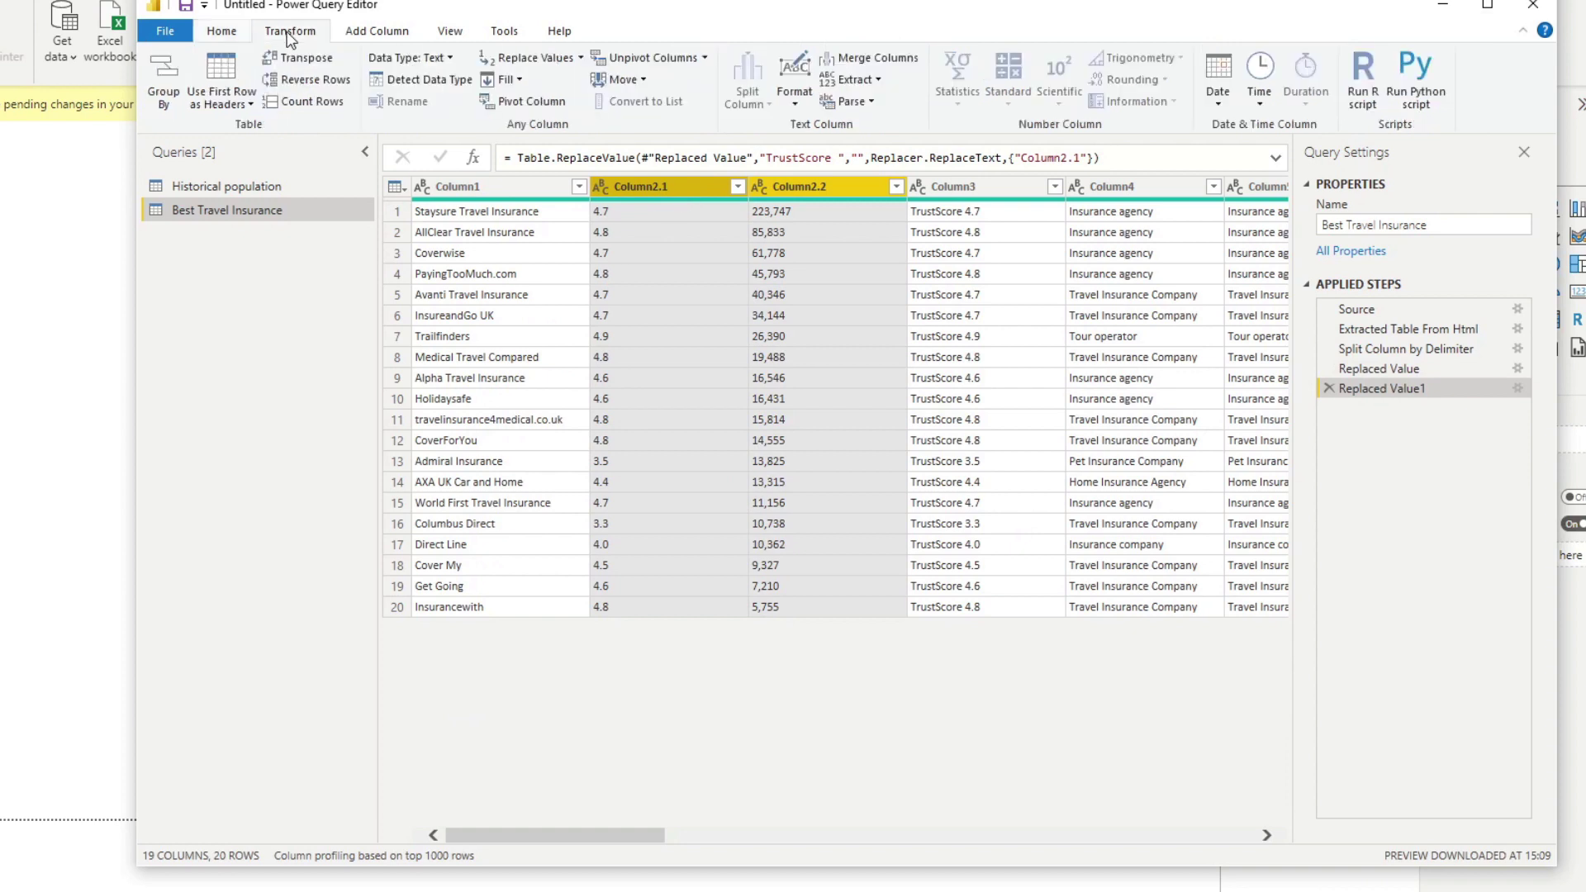
shift+click(482, 185)
click(423, 78)
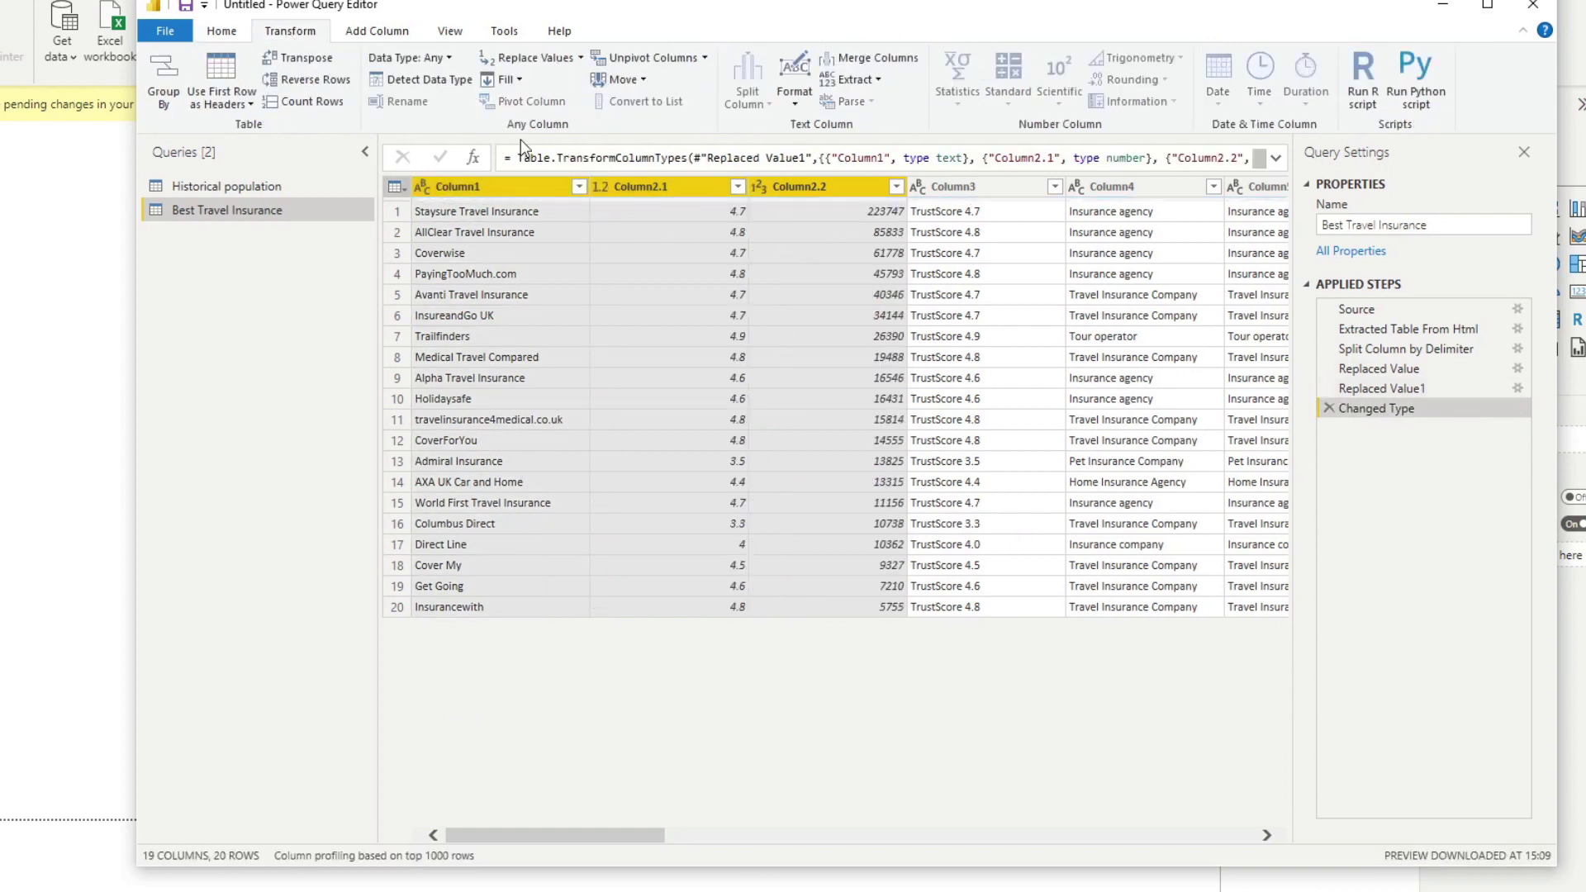
Step: Rename the columns to Company, TrustScore and Reviews
click(765, 320)
double_click(507, 186)
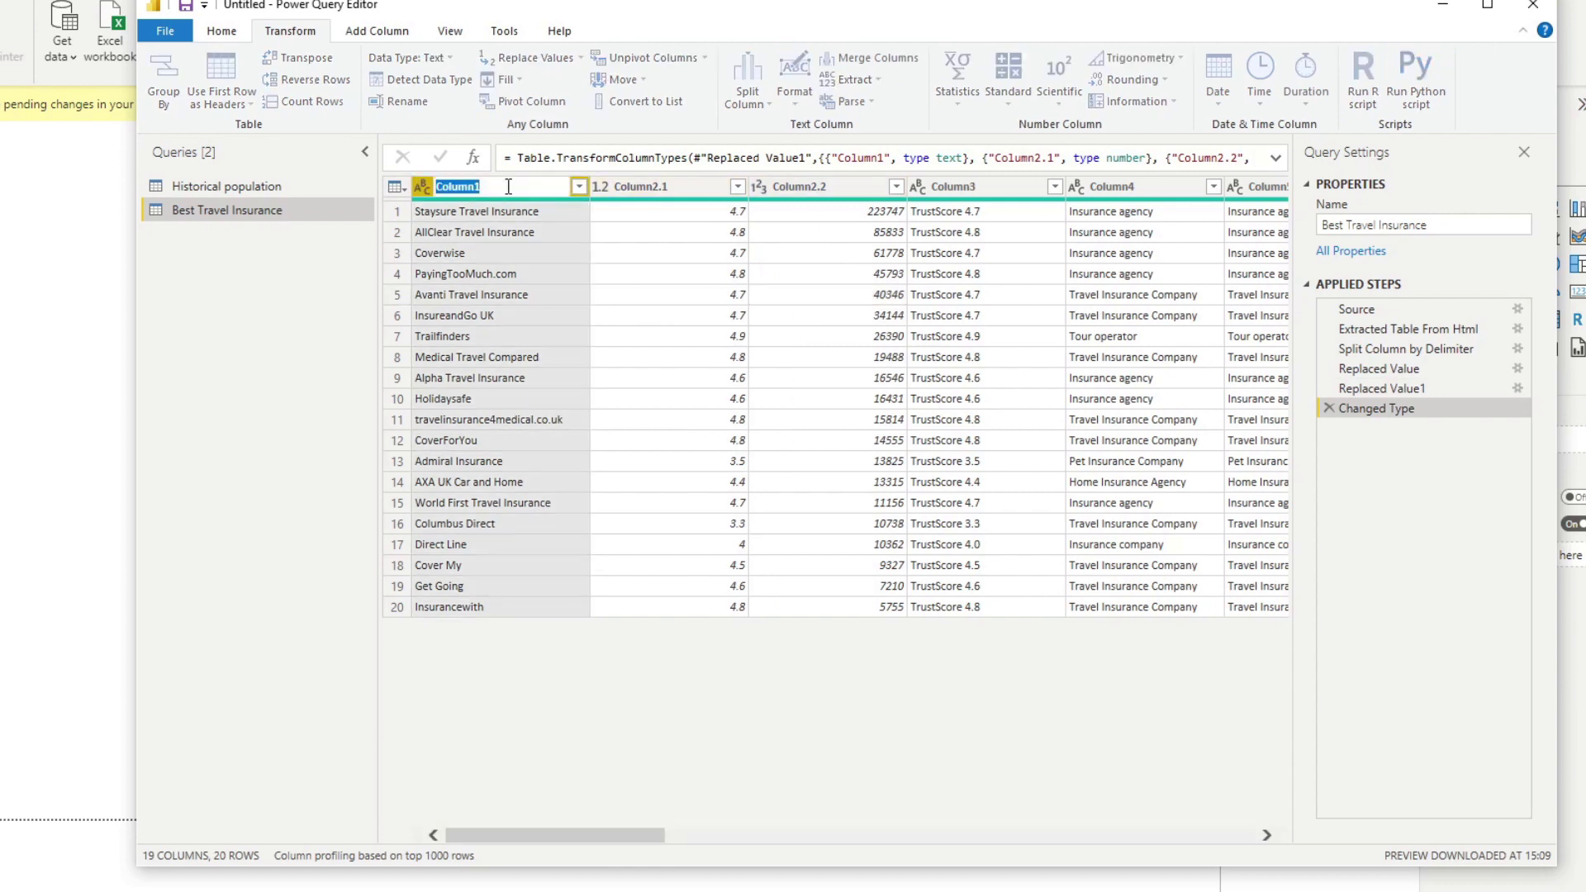
text(Company)
key(Return)
double_click(632, 188)
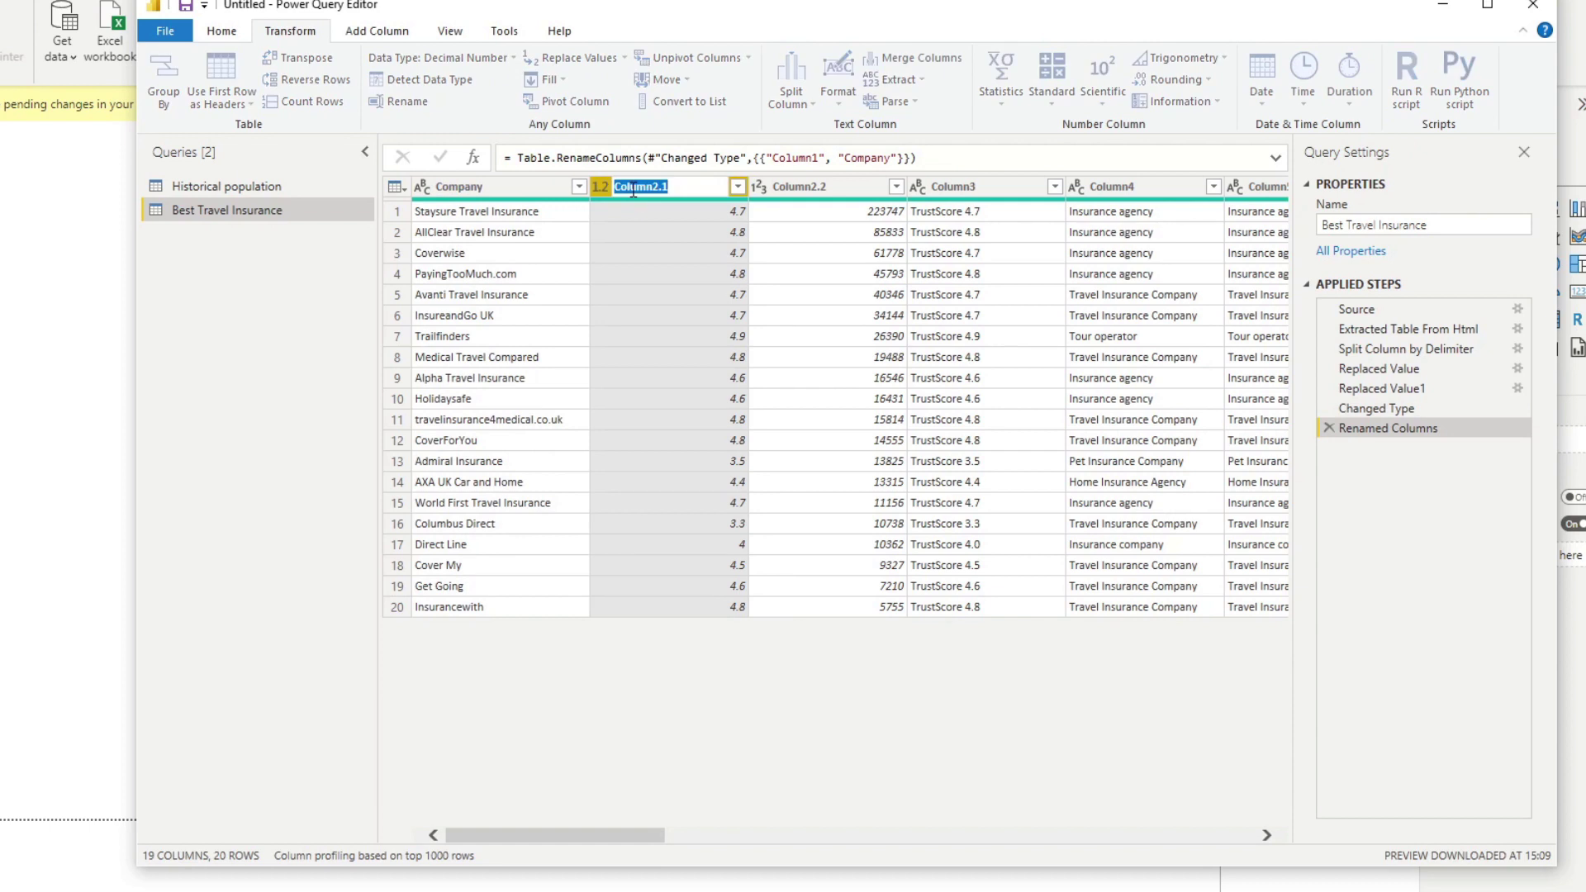
text(TrustScore)
key(Return)
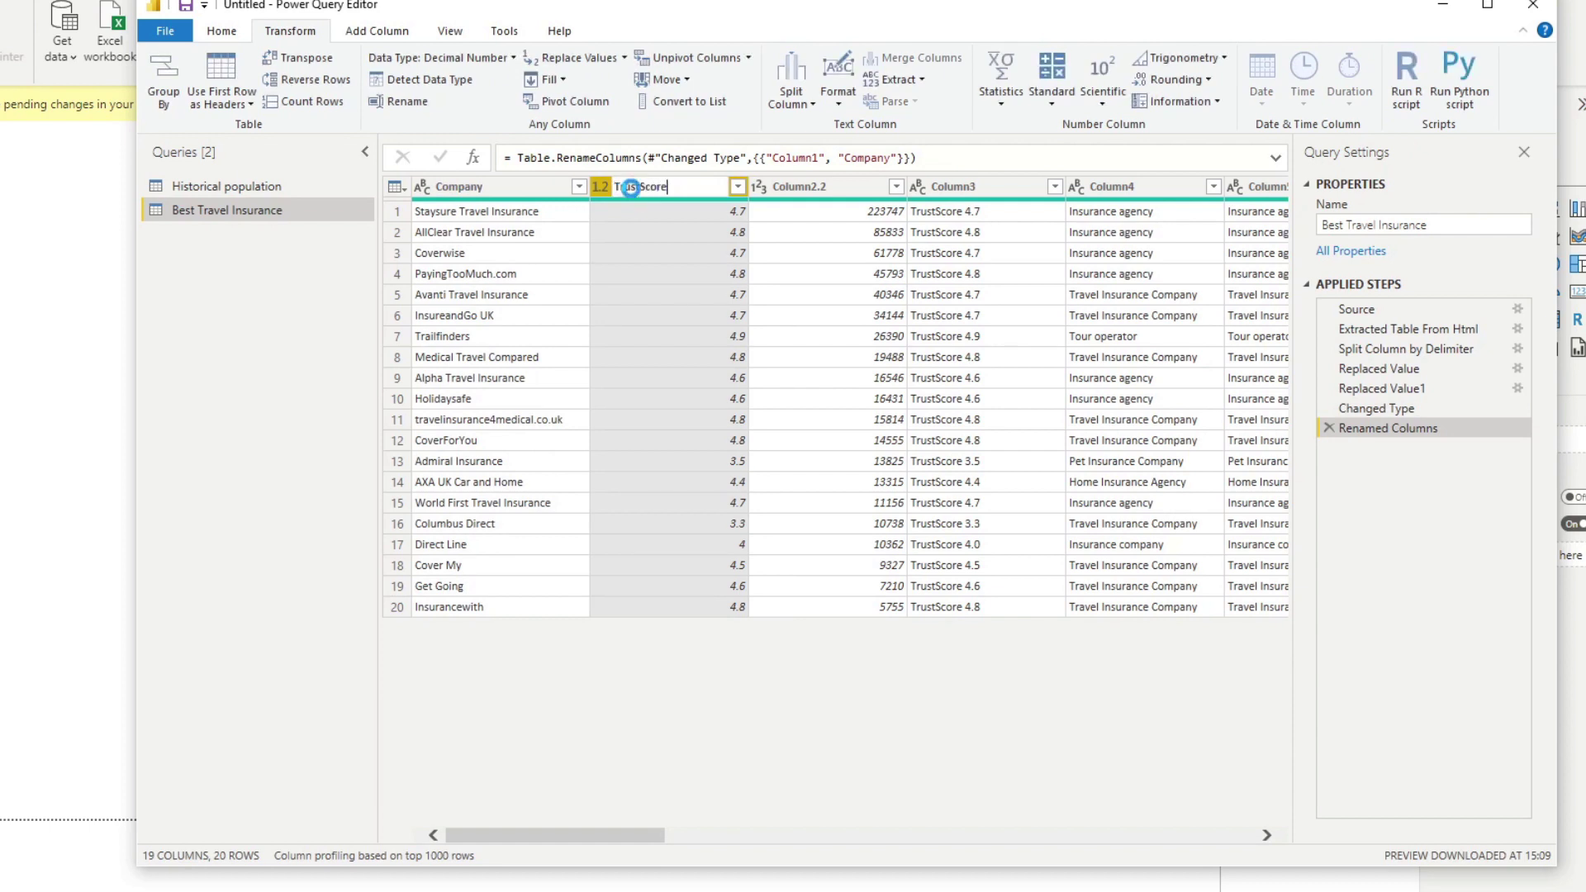
double_click(818, 186)
text(Reviews)
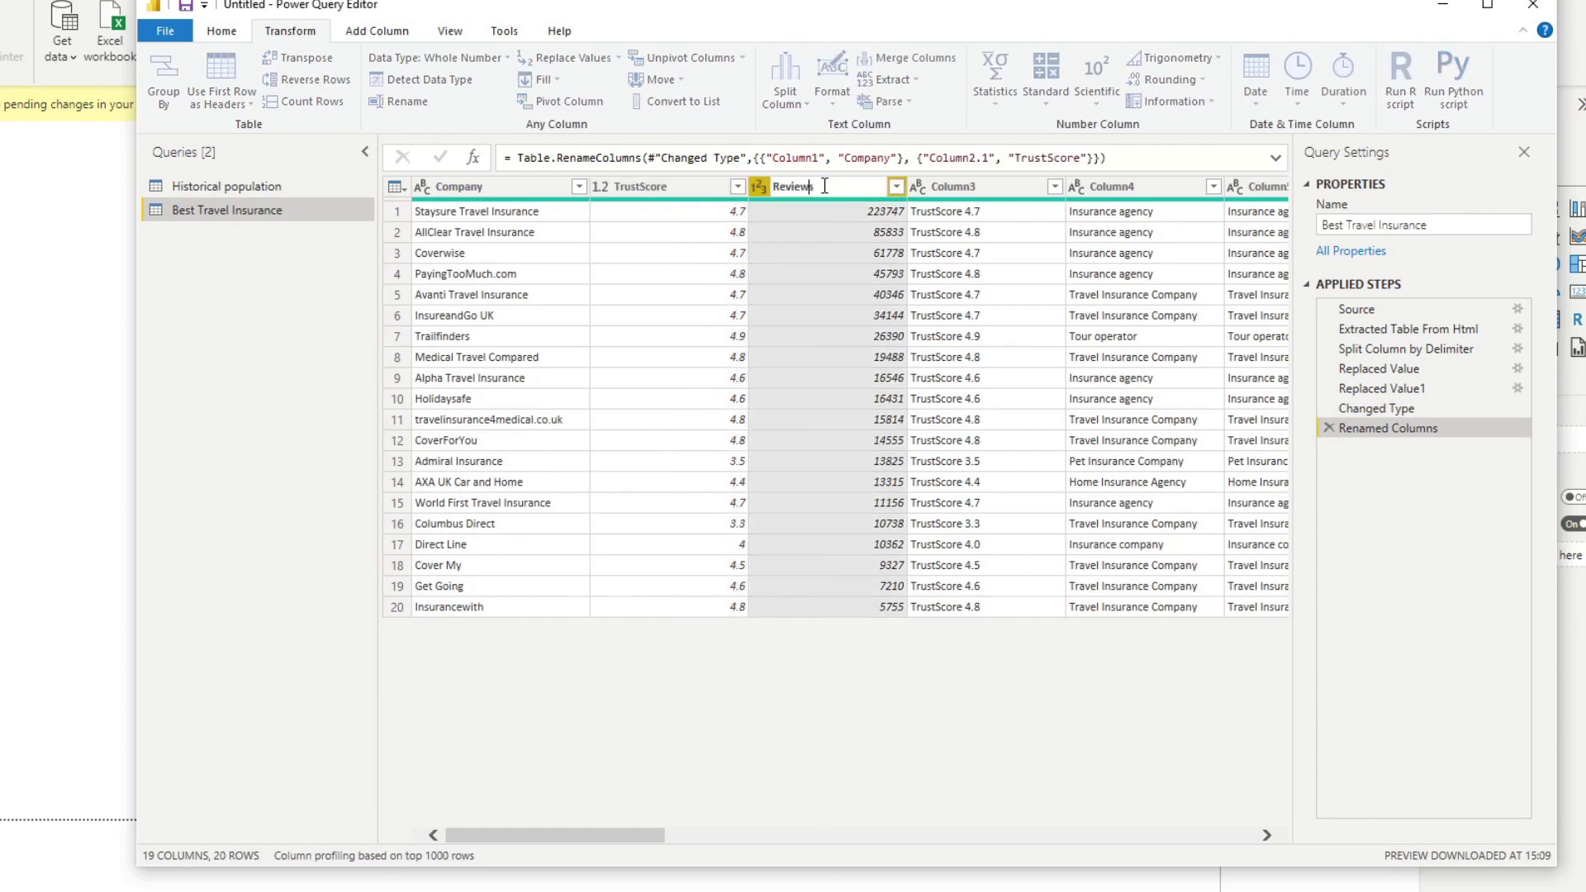
key(Return)
Step: Keep only Company, TrustScore and Reviews, then close the editor and apply changes
click(542, 186)
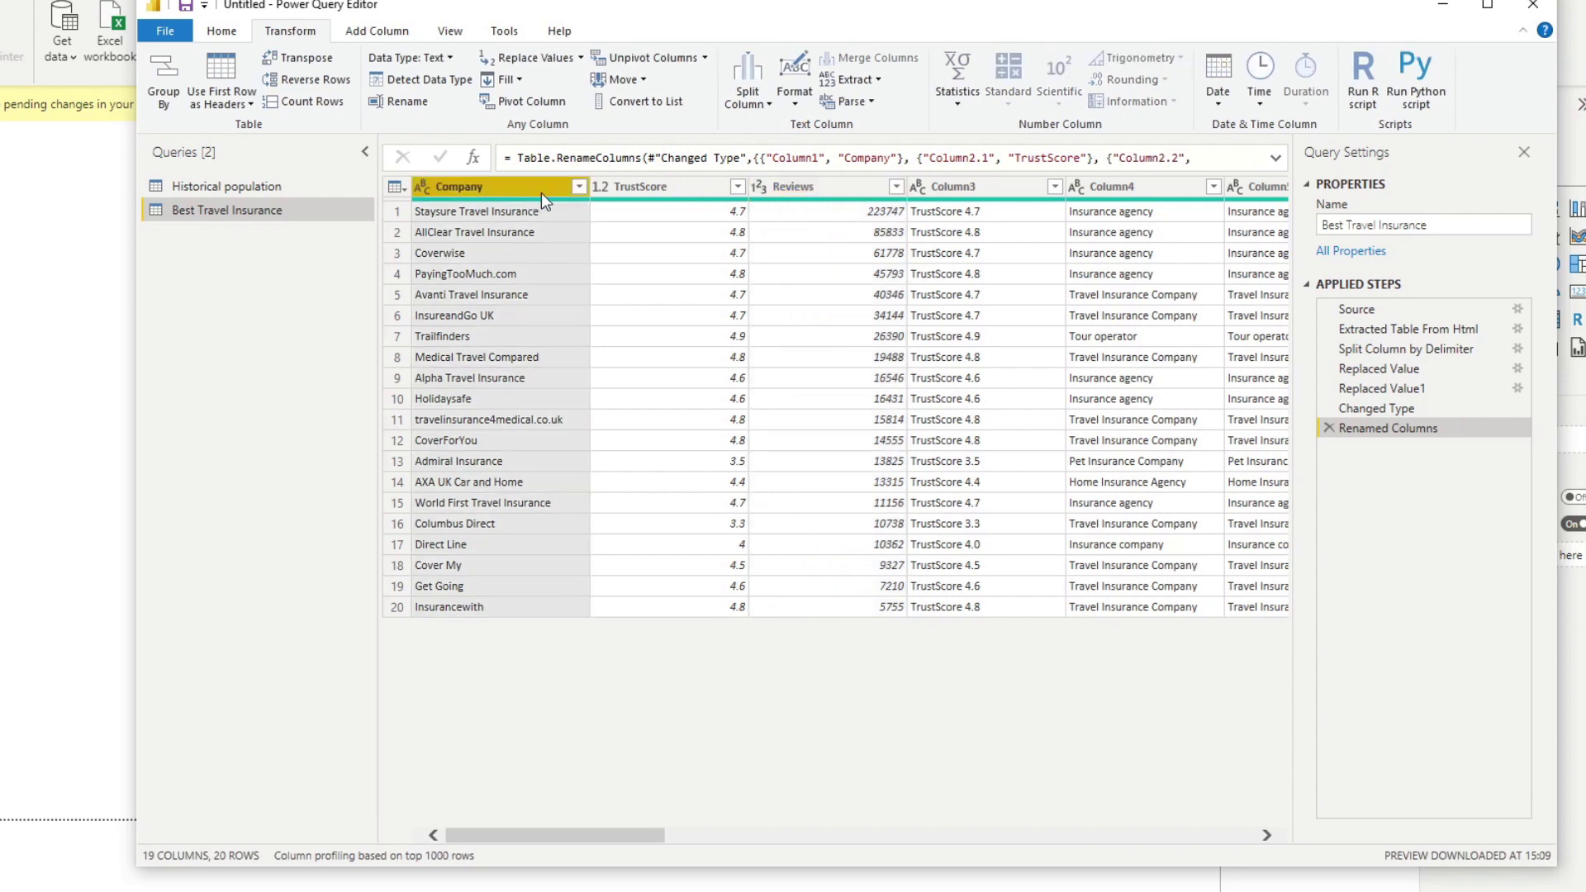
shift+click(789, 190)
right_click(481, 190)
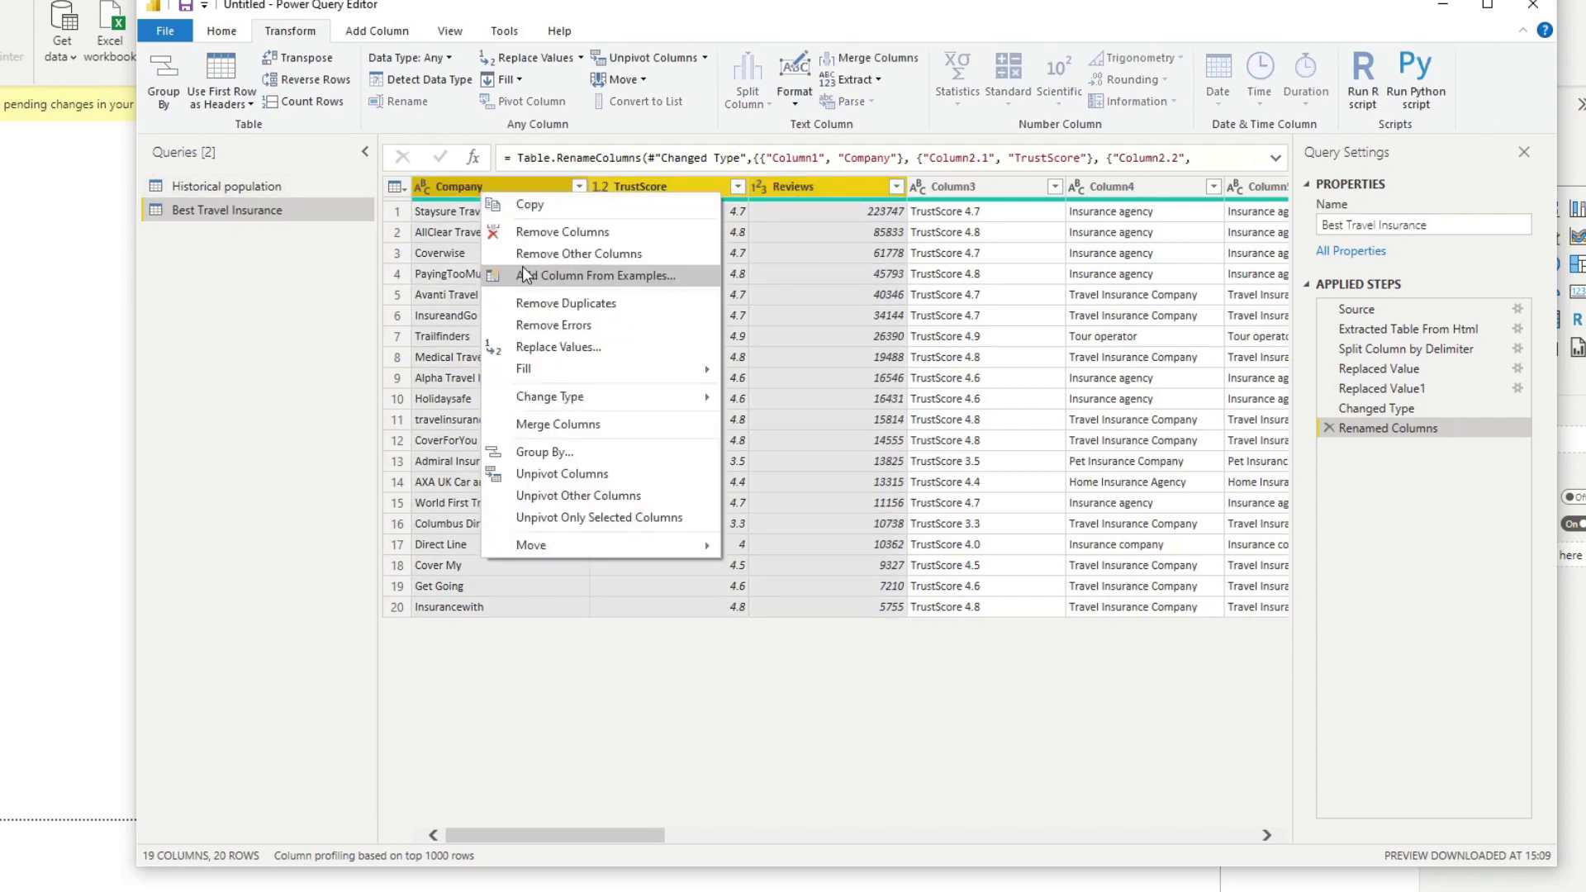
click(537, 254)
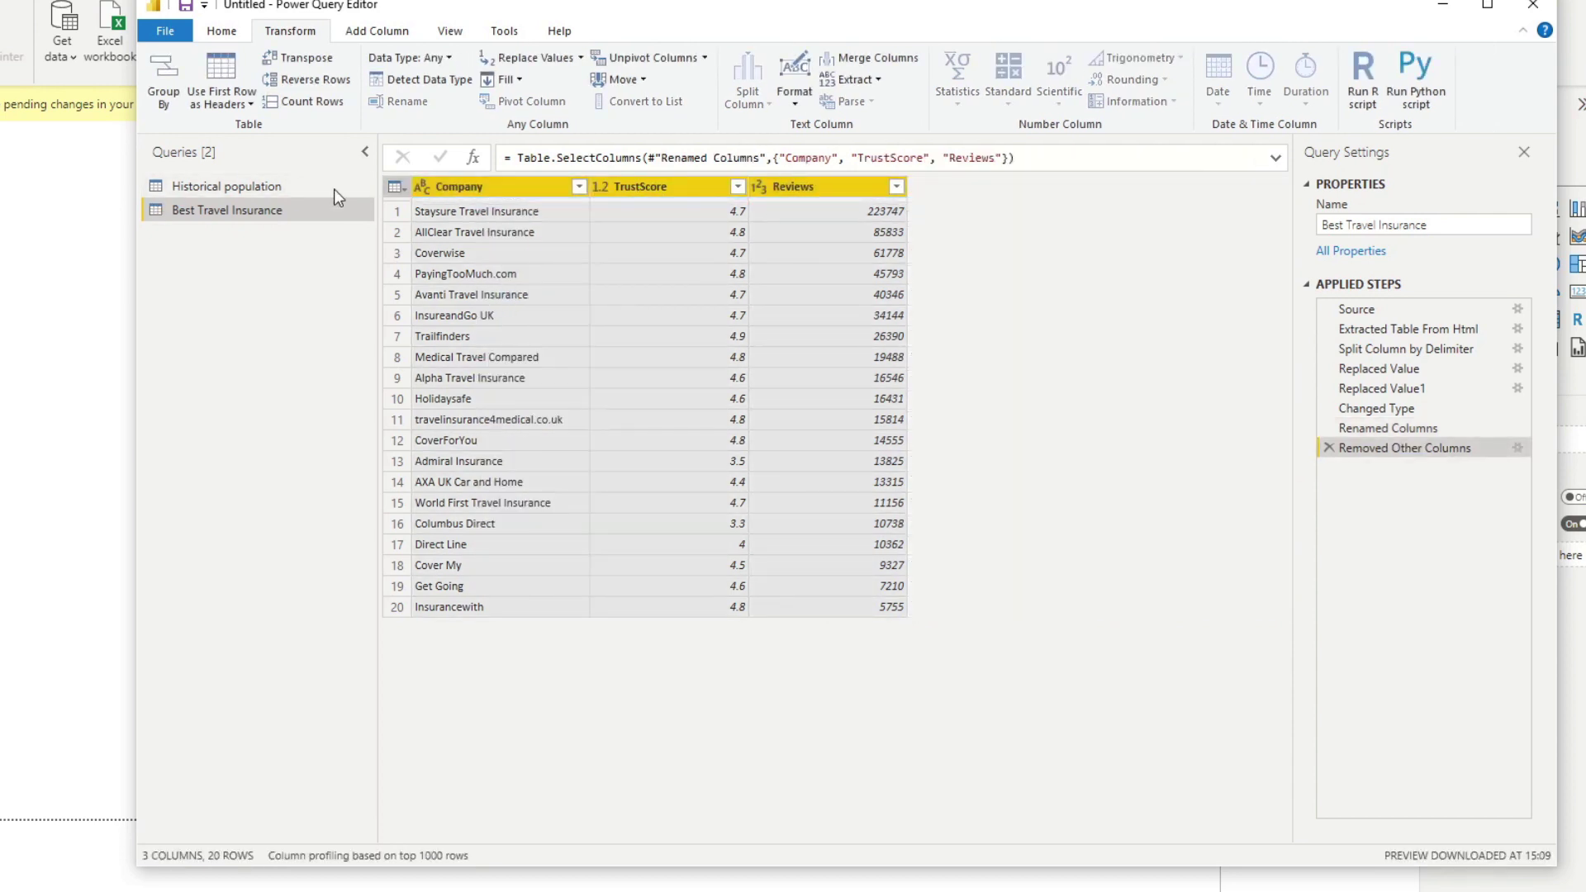
click(222, 31)
click(165, 99)
click(186, 151)
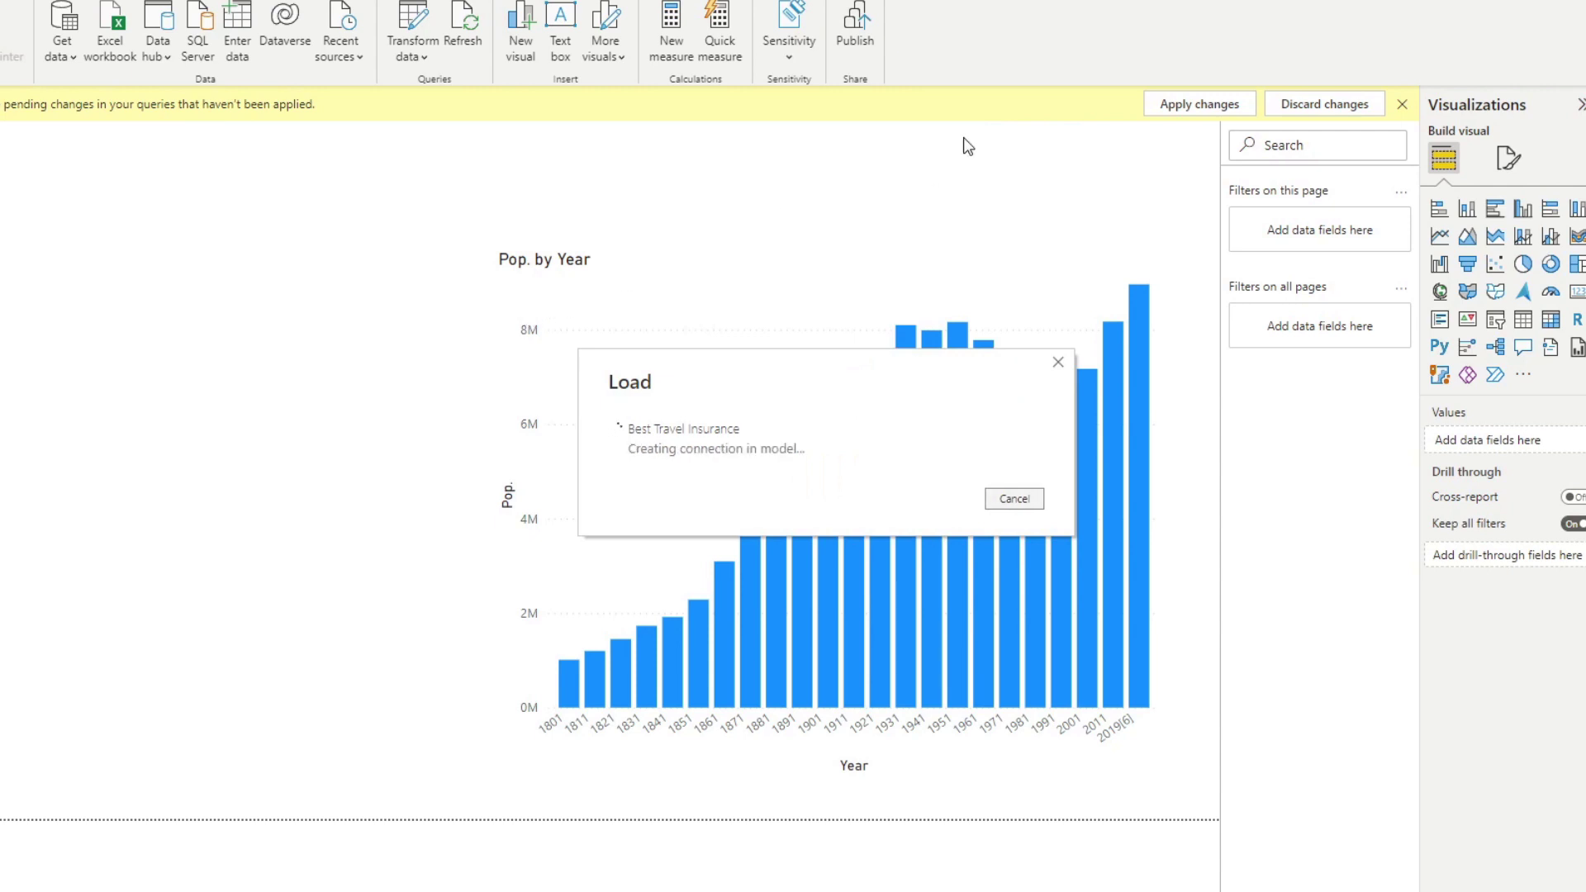
Step: Build a table of Company, Reviews and TrustScore beside the chart and narrow it
click(1008, 299)
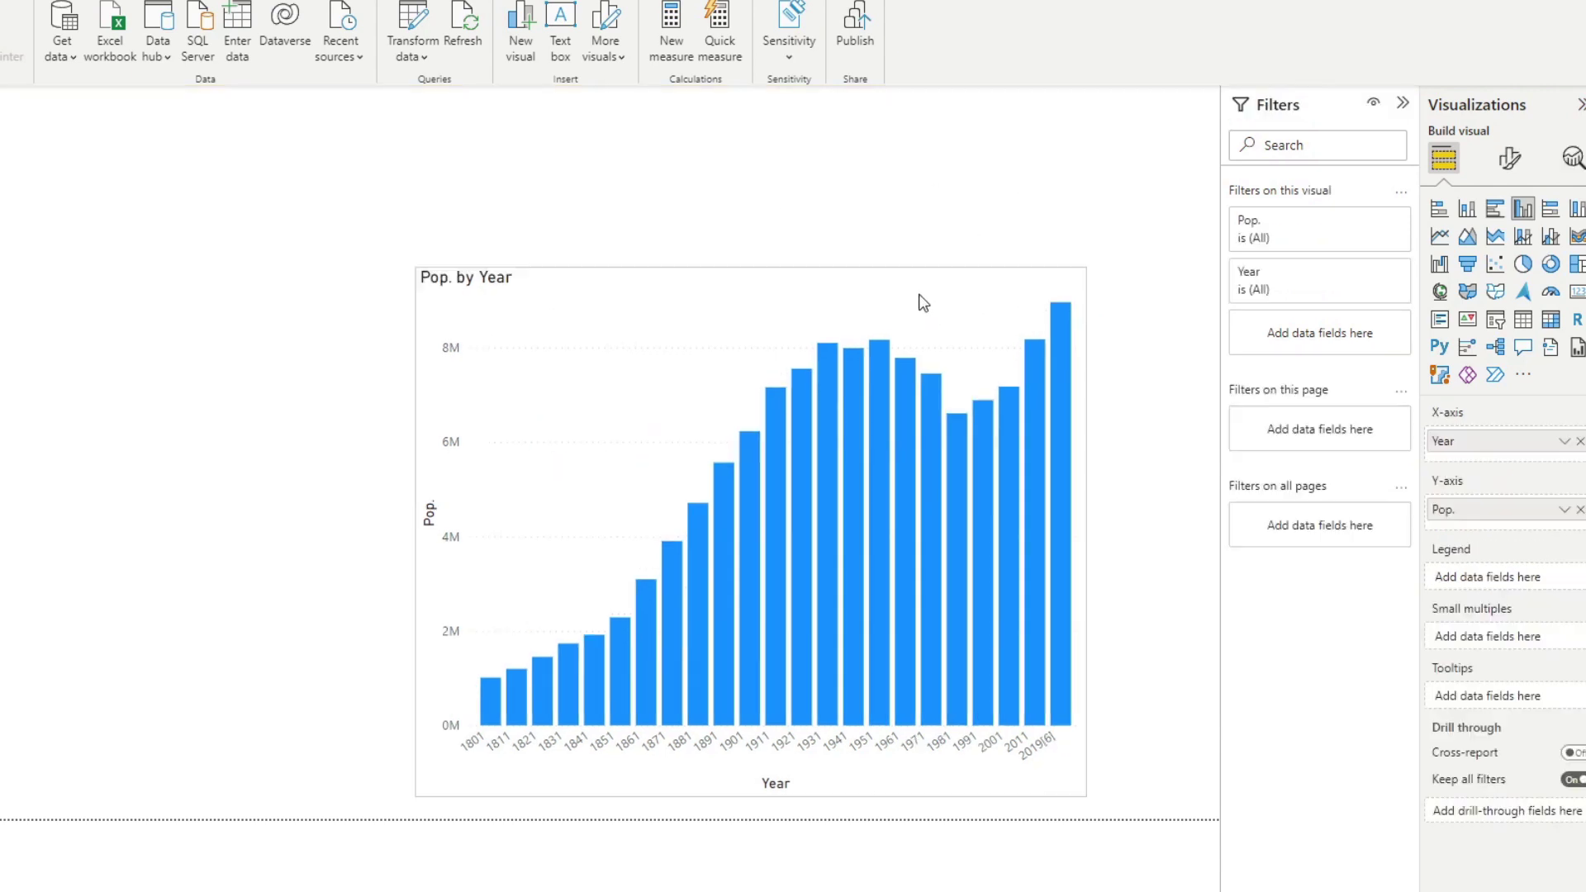
click(1411, 153)
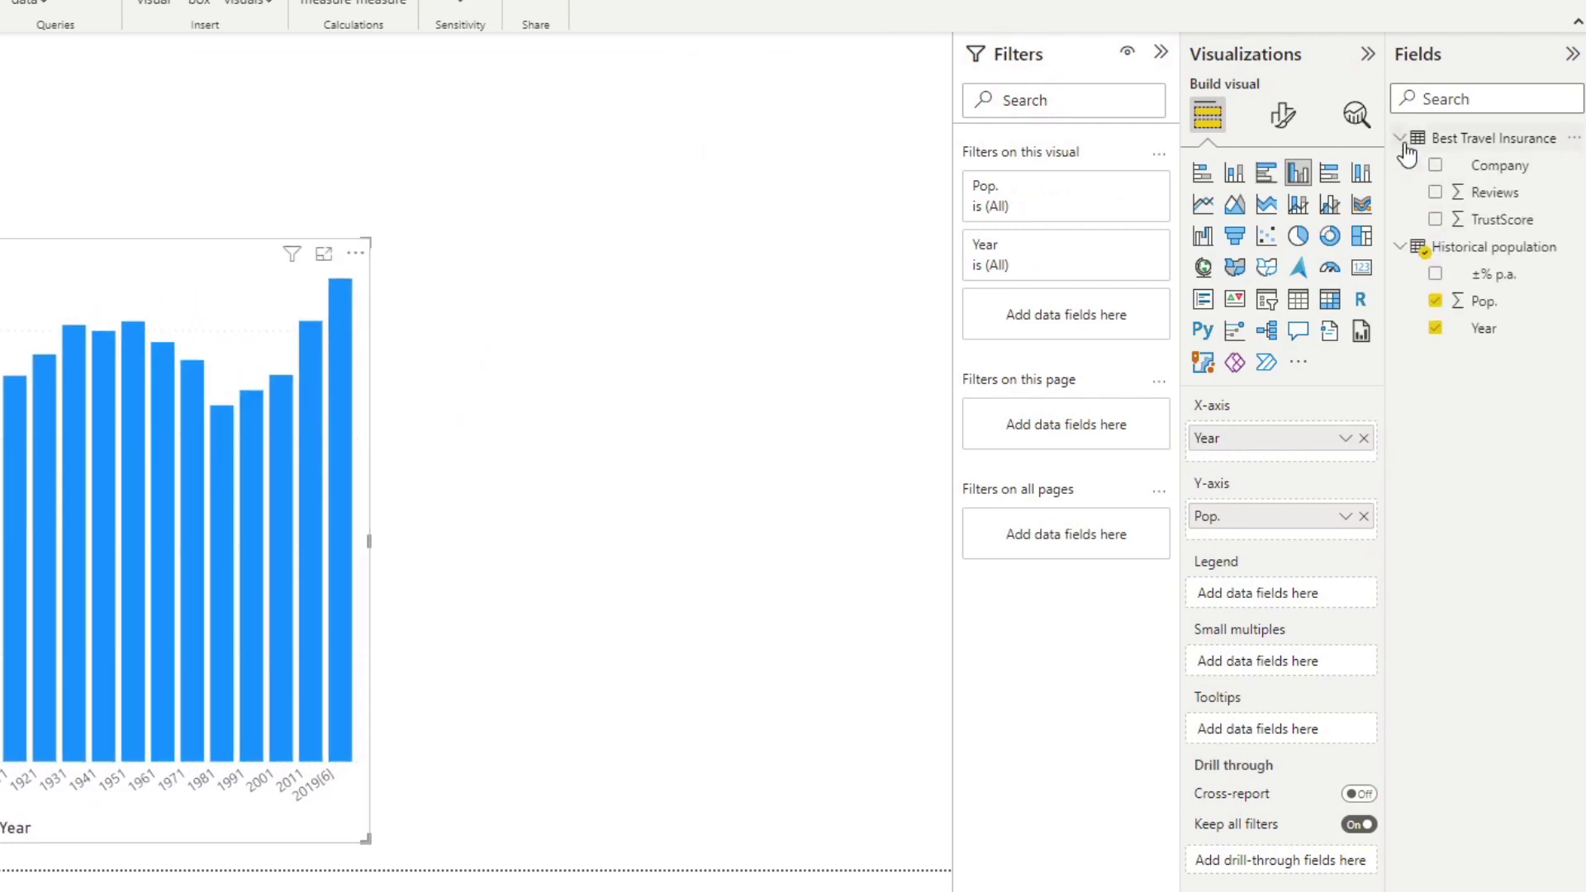
click(630, 198)
drag(1498, 164, 613, 345)
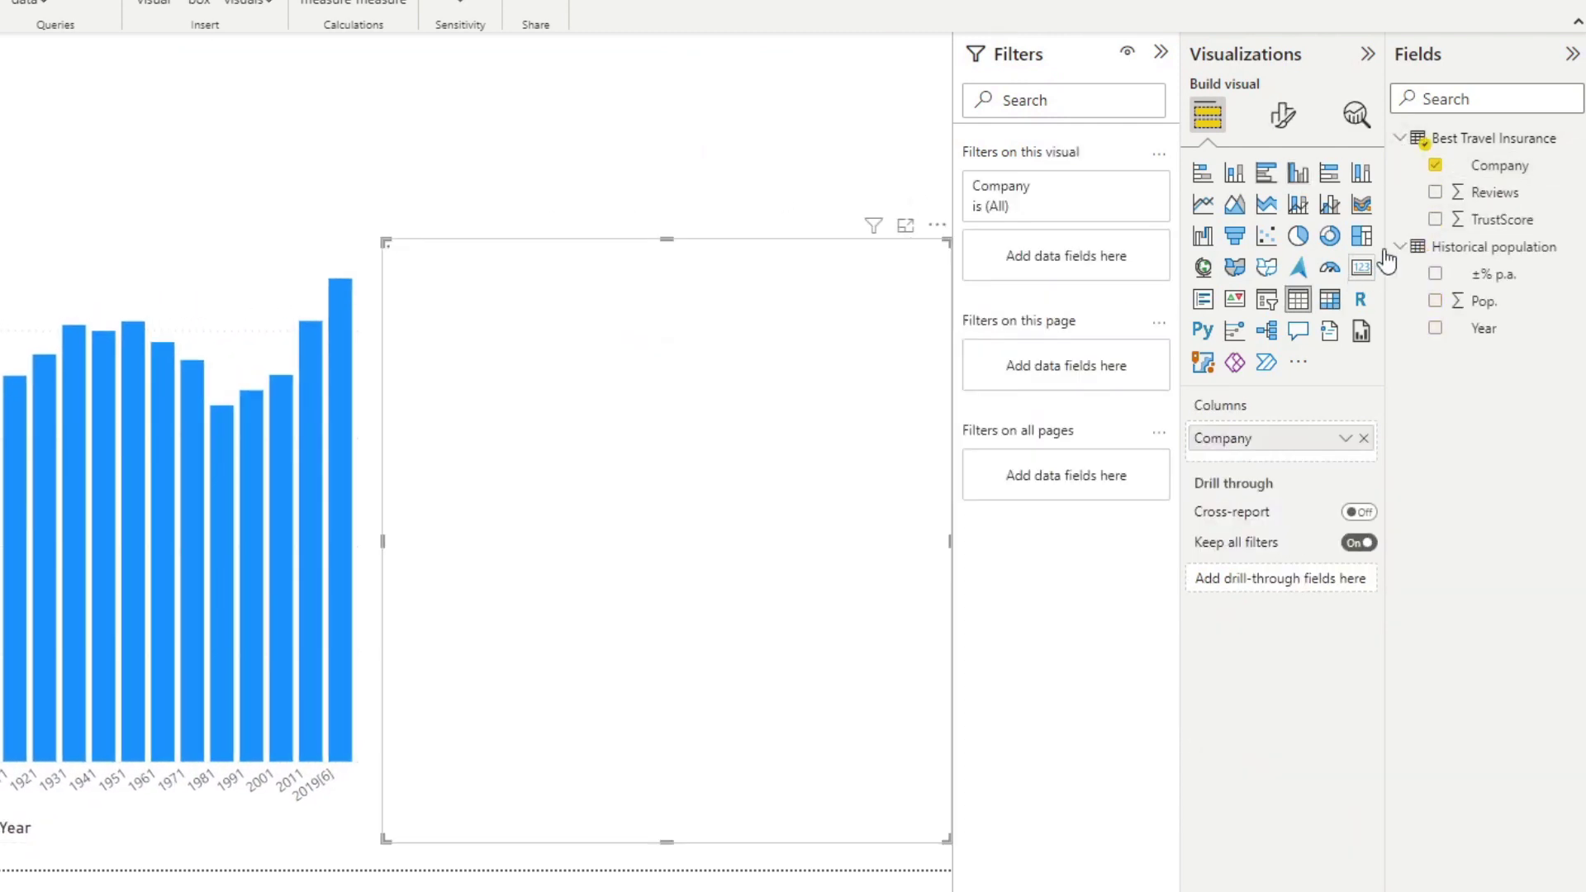
drag(1478, 193, 752, 554)
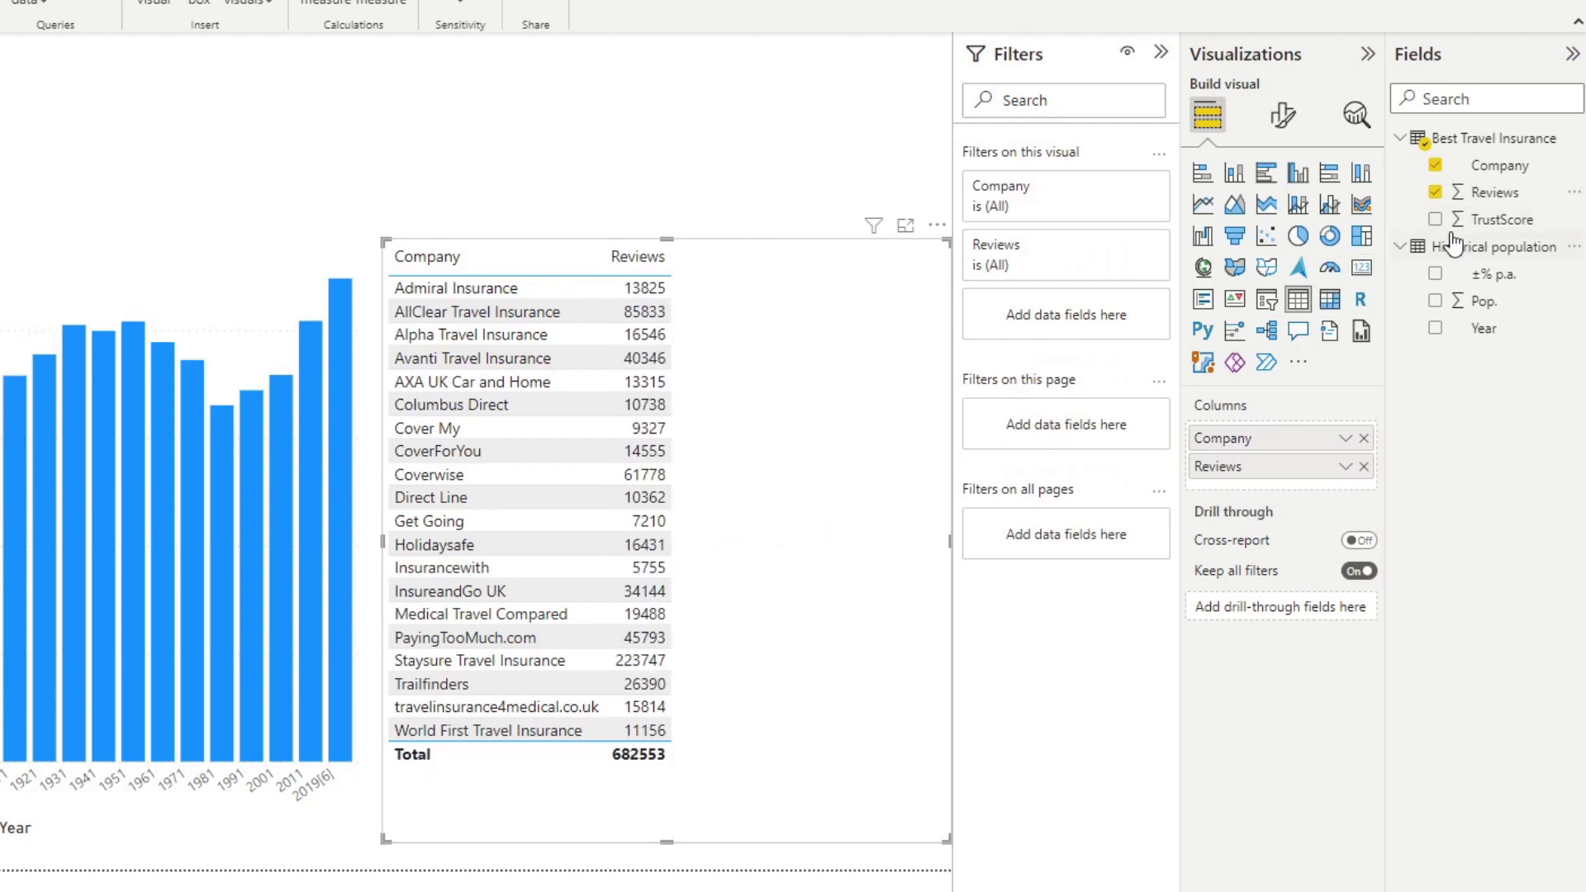
drag(1499, 219, 733, 438)
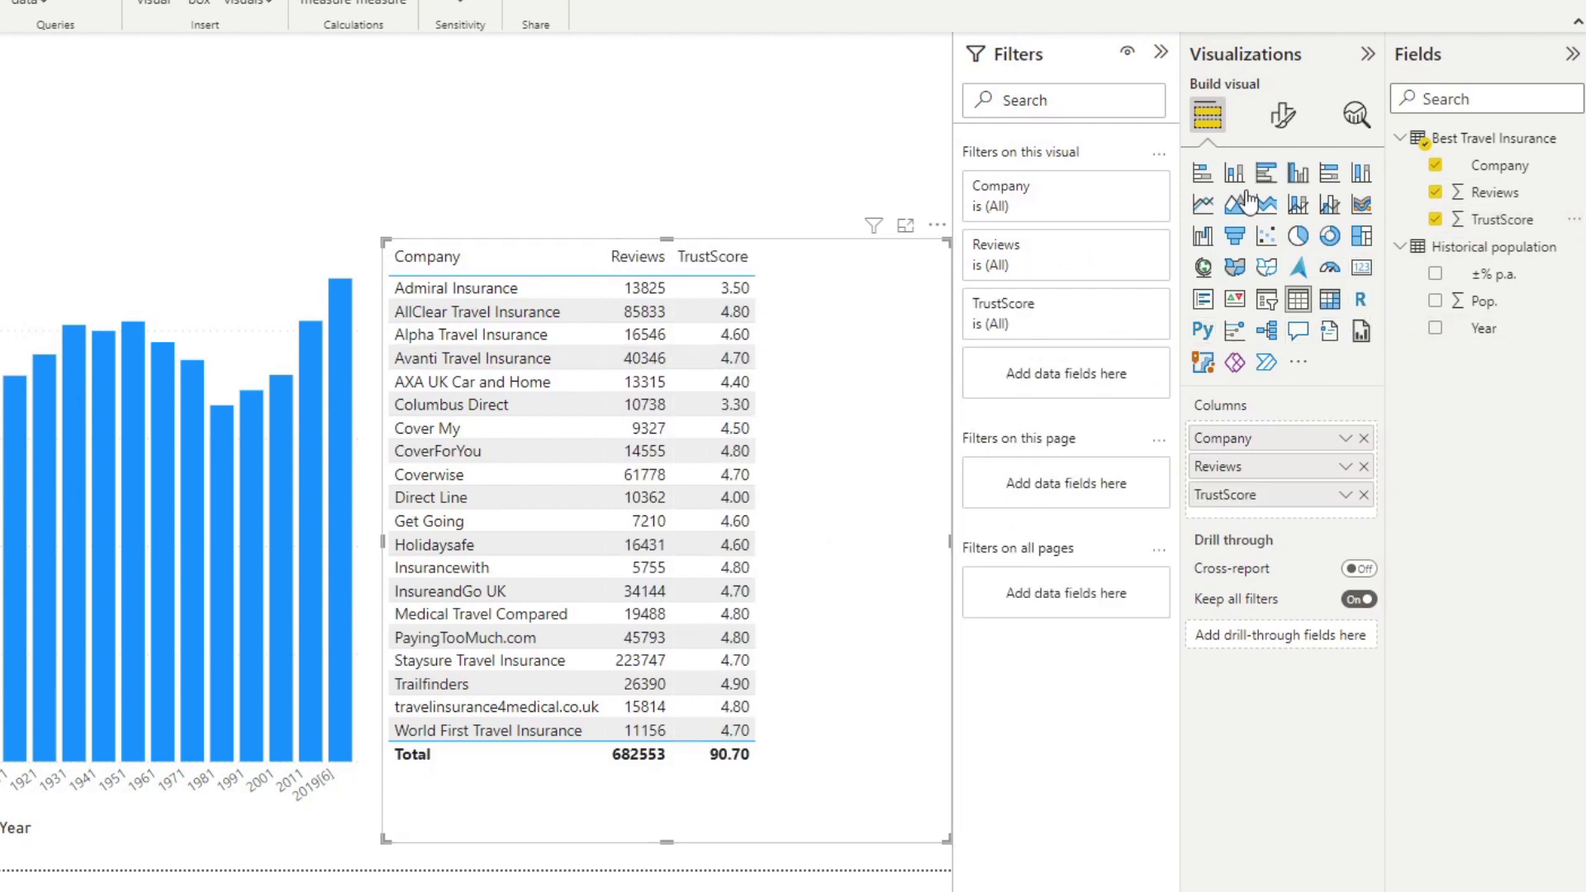
drag(383, 541, 530, 543)
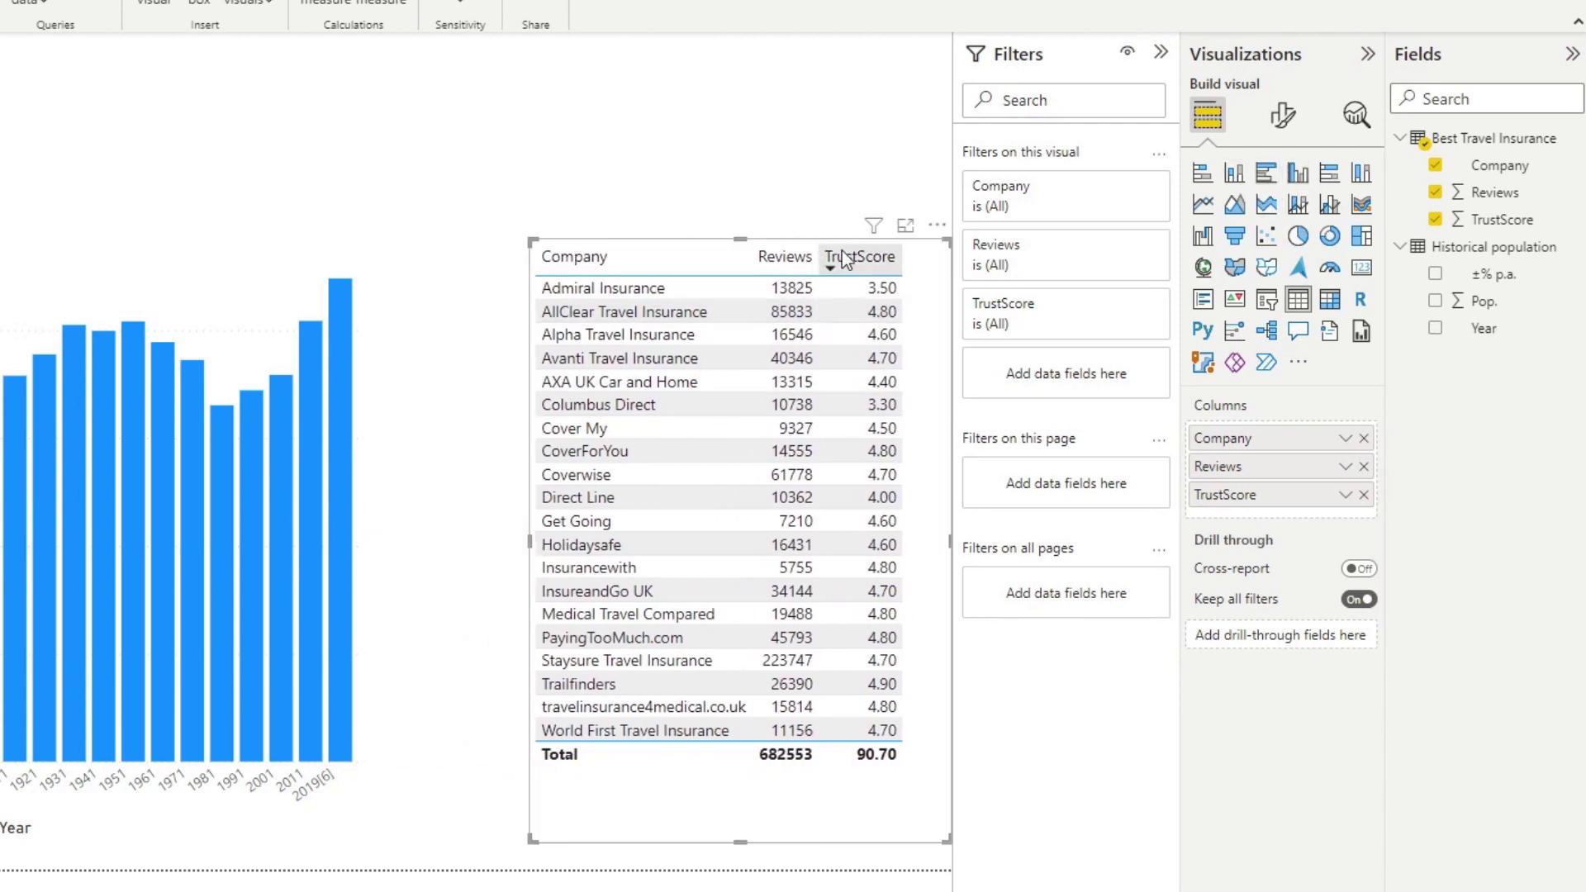
click(787, 110)
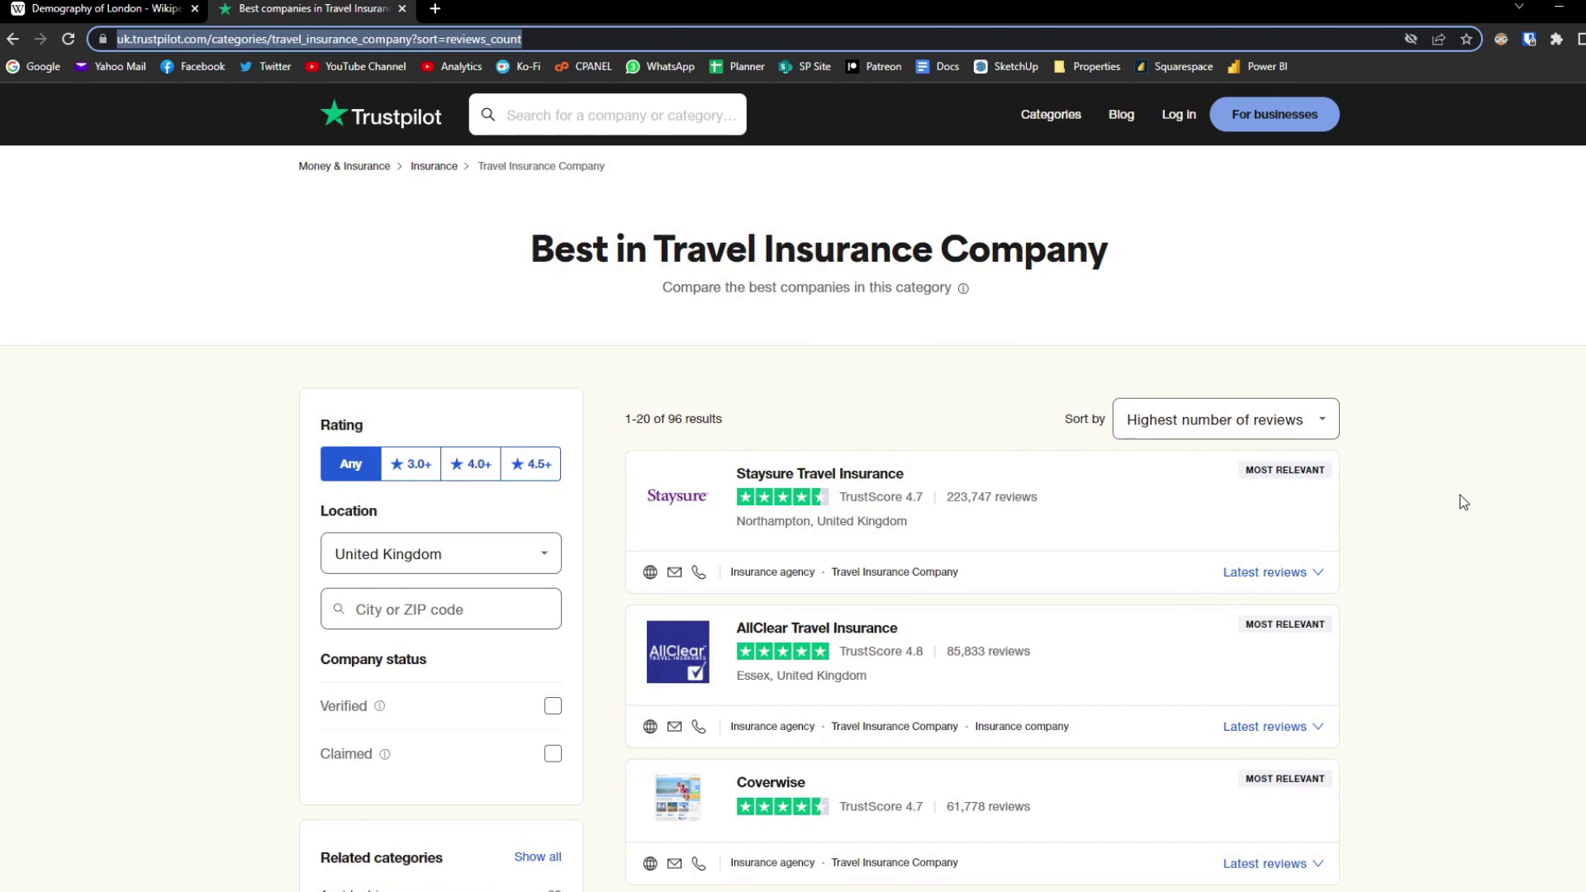
scroll(1464, 502, down, 20)
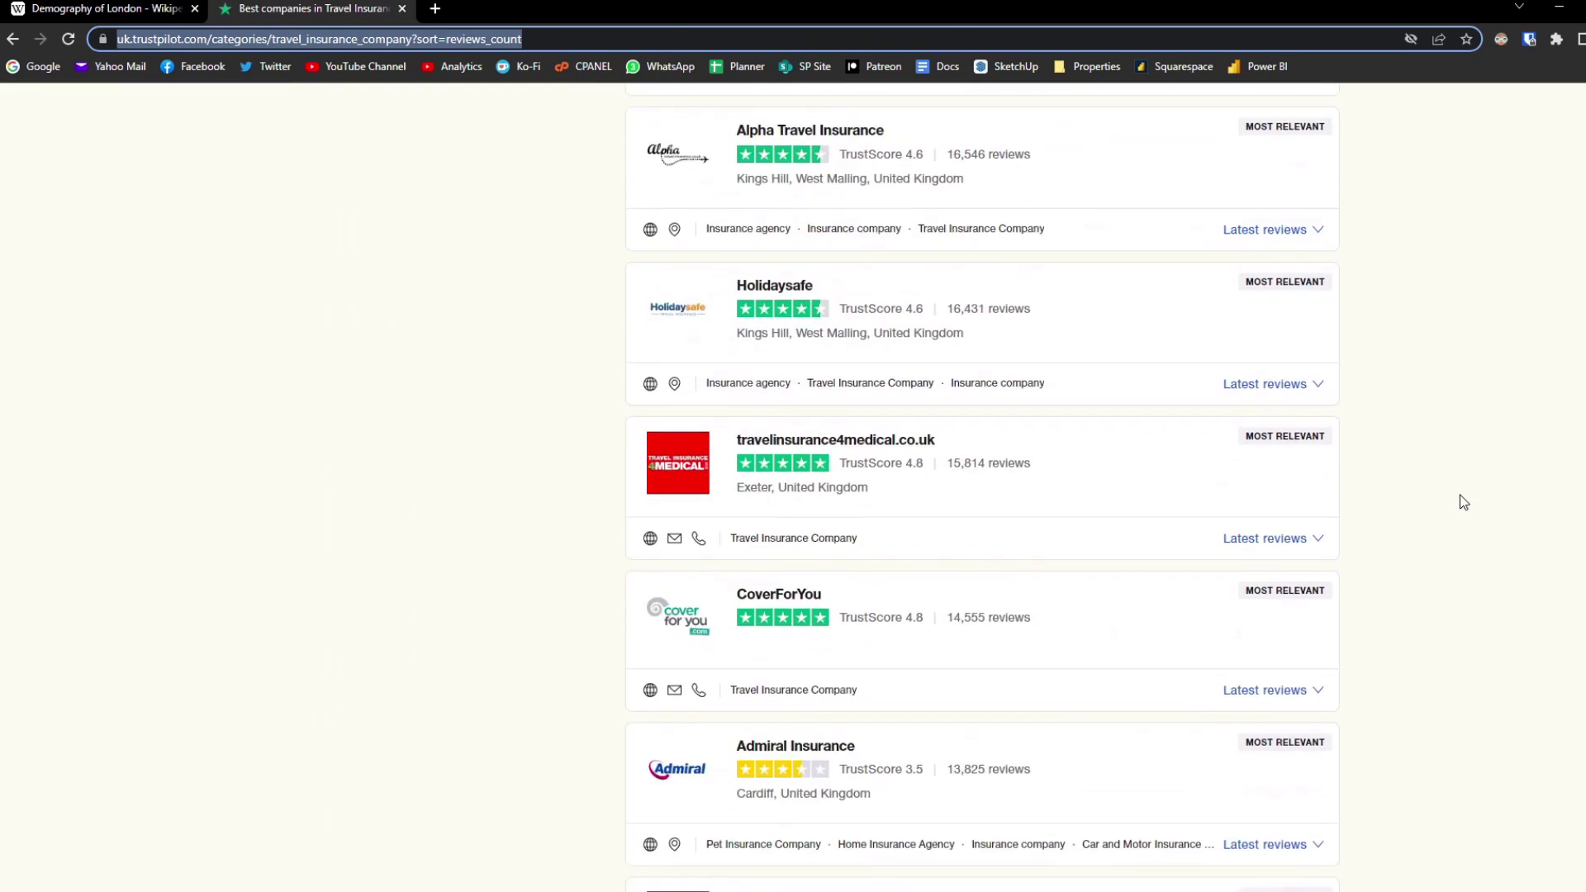
scroll(1464, 502, down, 9)
scroll(1464, 502, up, 15)
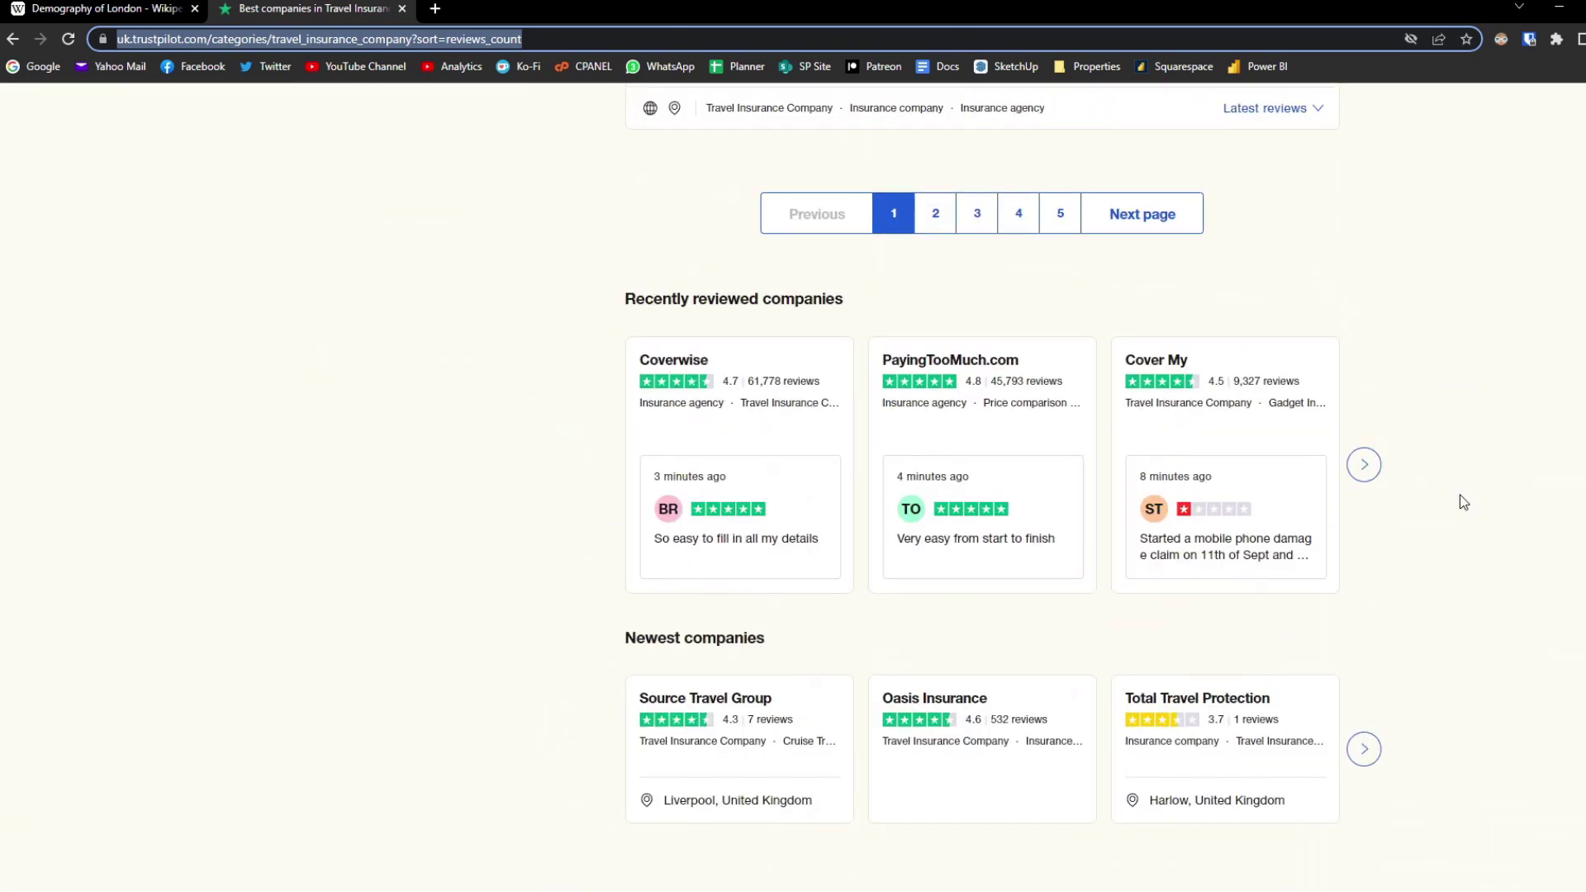